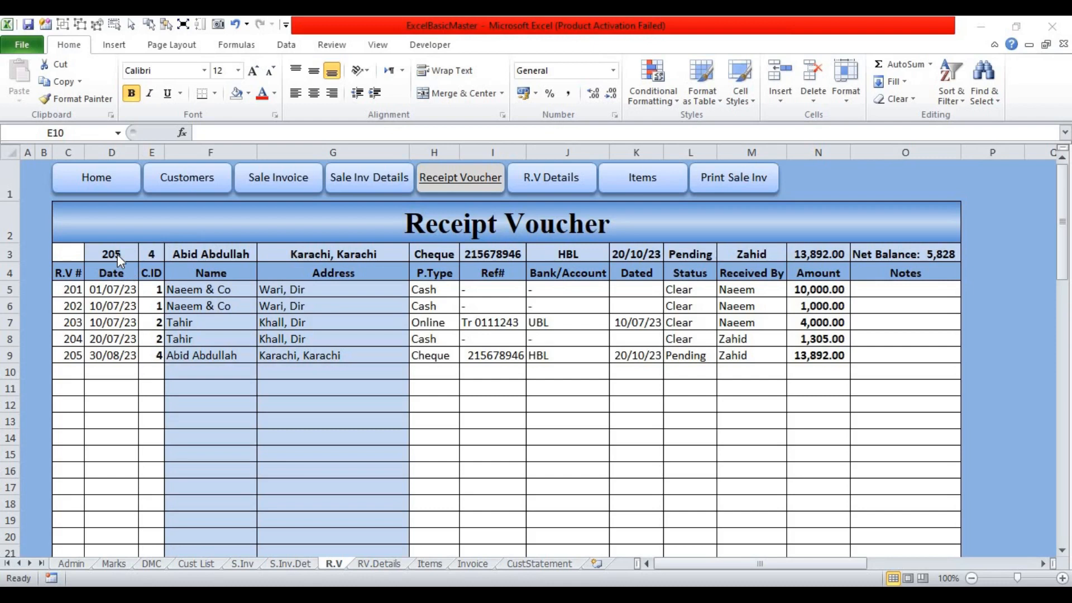
Step: Look up receipt voucher 203 through the voucher number cell C3
left_click(71, 253)
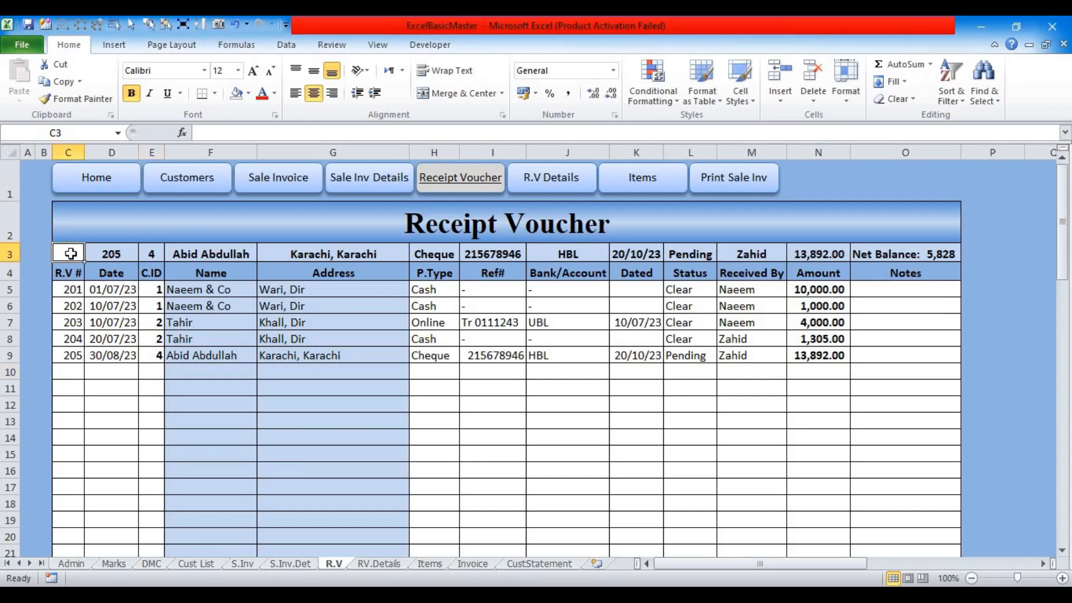
type("203")
key("Return")
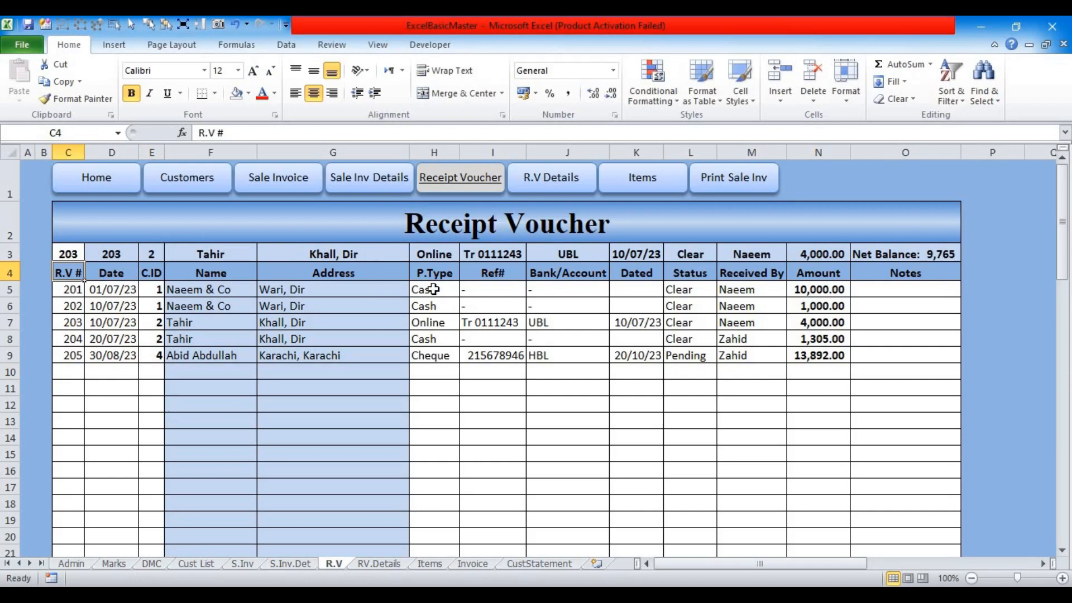
Step: View the payment type choices for voucher 201 and the dashboard's source lists, and return to the Receipt Voucher sheet
left_click(434, 290)
left_click(466, 290)
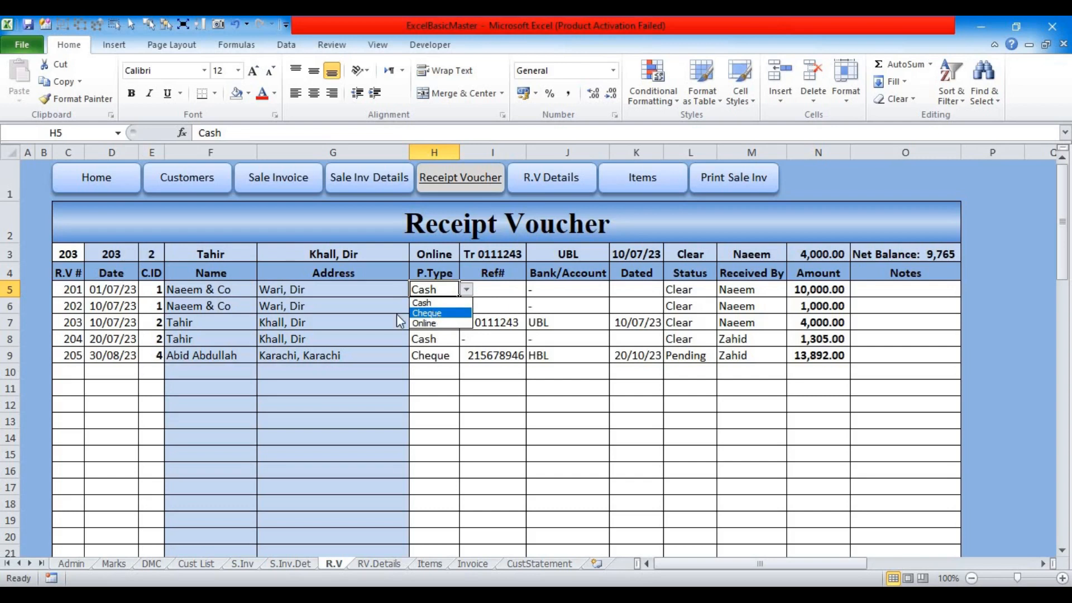
left_click(106, 184)
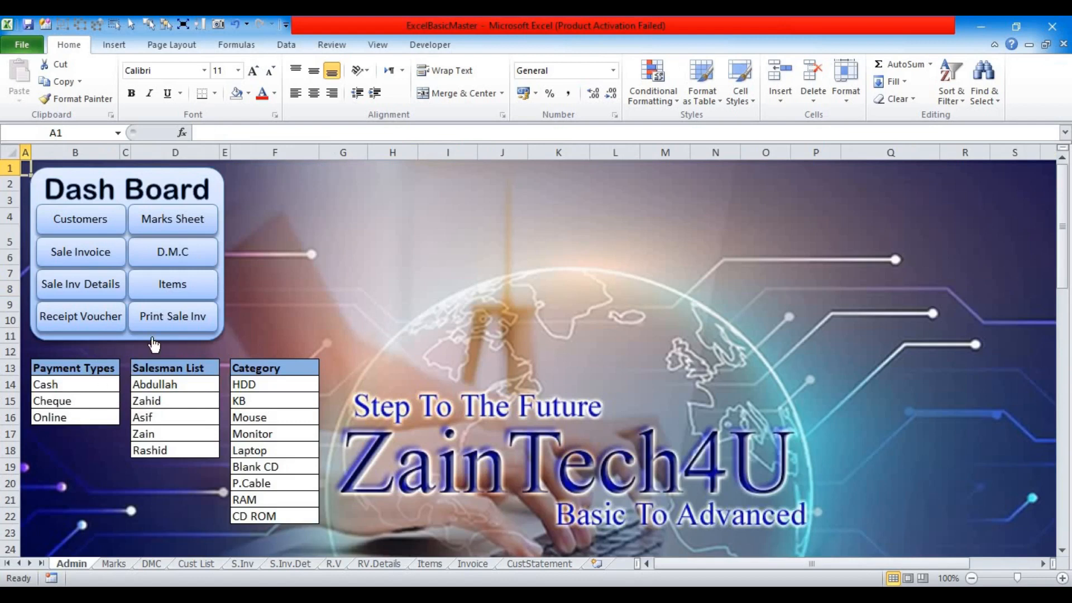
left_click(79, 327)
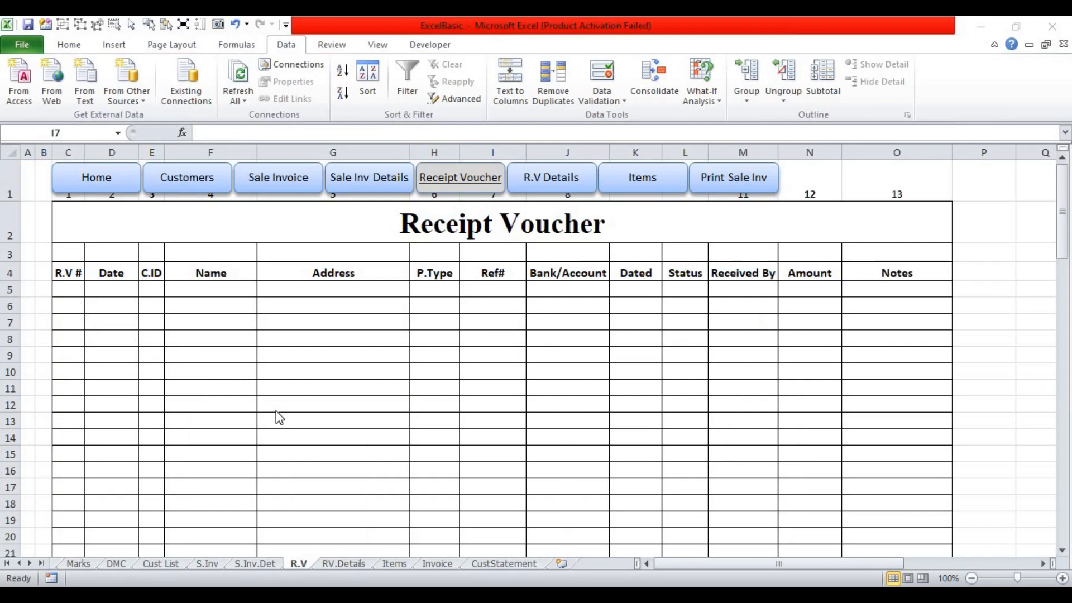
Step: In the ExcelBasic workbook, look through the customers, sale invoice, invoice details and print invoice sheets, and return to Receipt Voucher
left_click(183, 187)
left_click(274, 177)
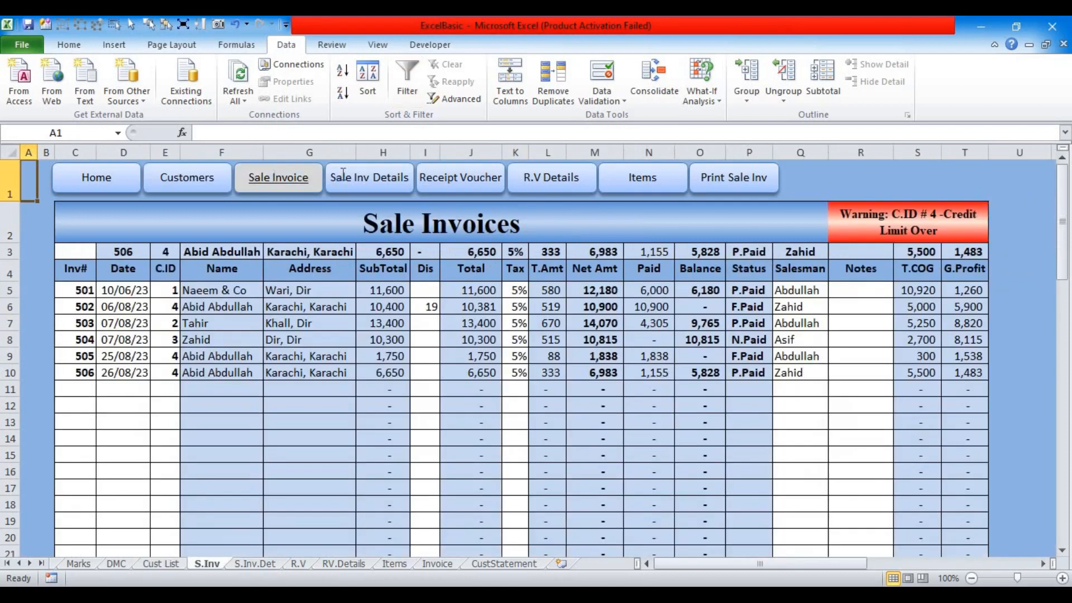
left_click(335, 176)
left_click(714, 177)
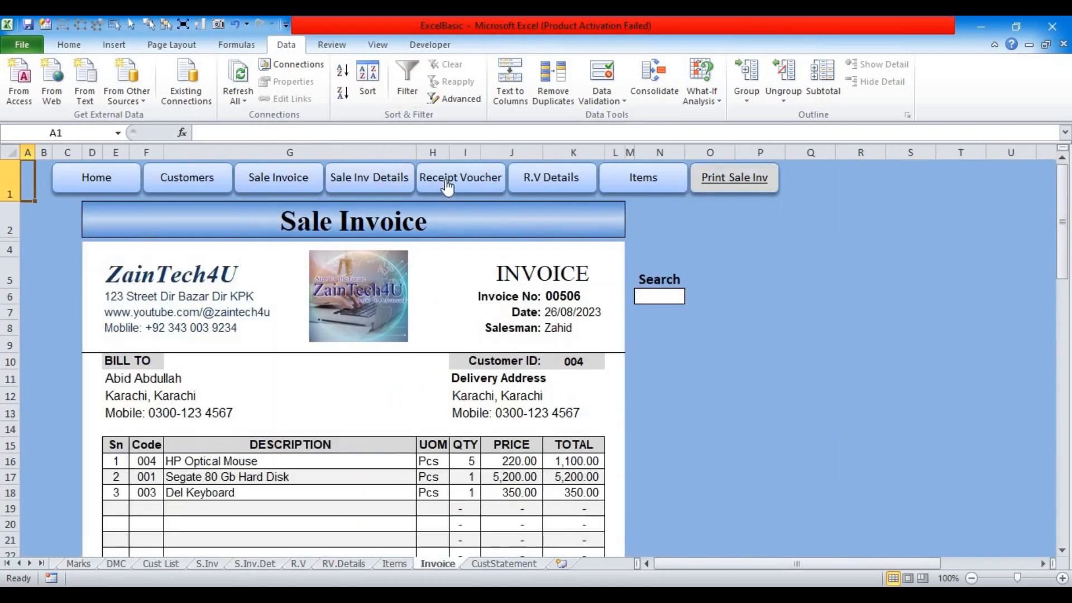
left_click(446, 182)
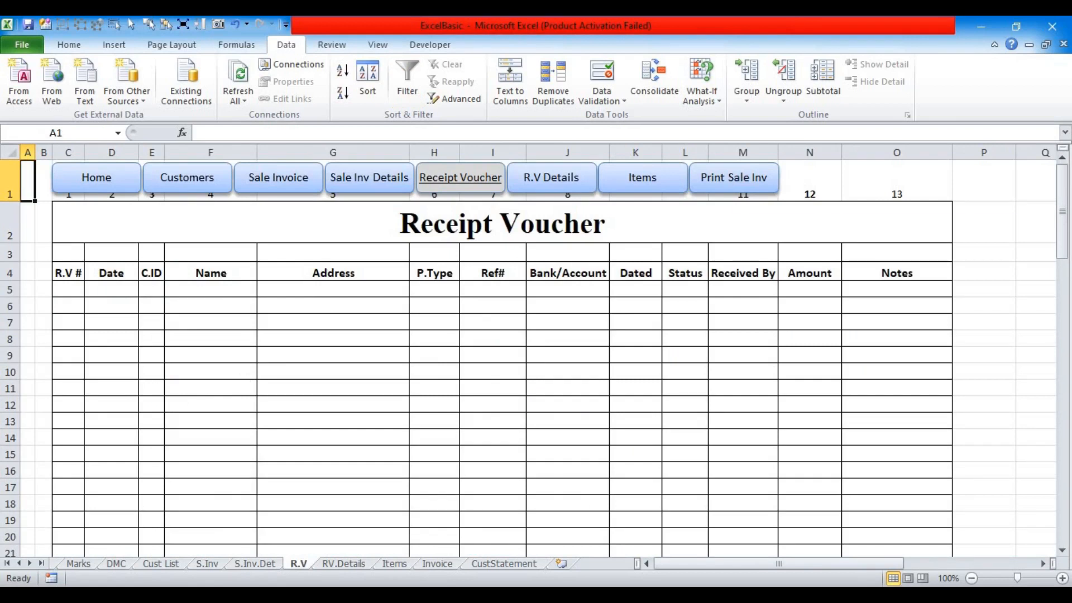
Step: Hide the navigation button group (Group 33) on the Receipt Voucher sheet and turn off the gridlines
right_click(774, 181)
left_click(166, 25)
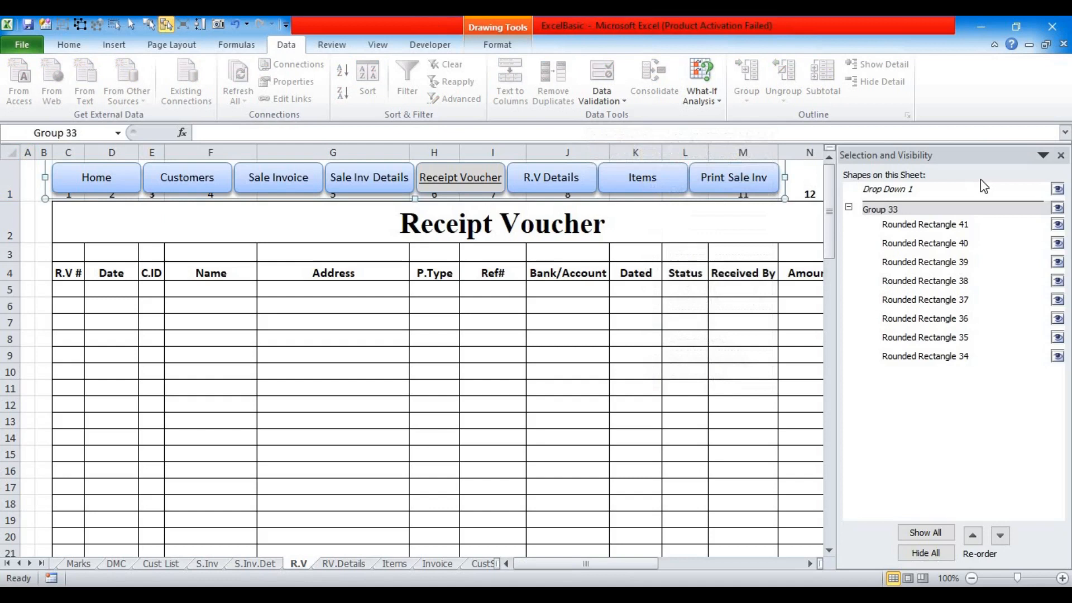
left_click(1058, 209)
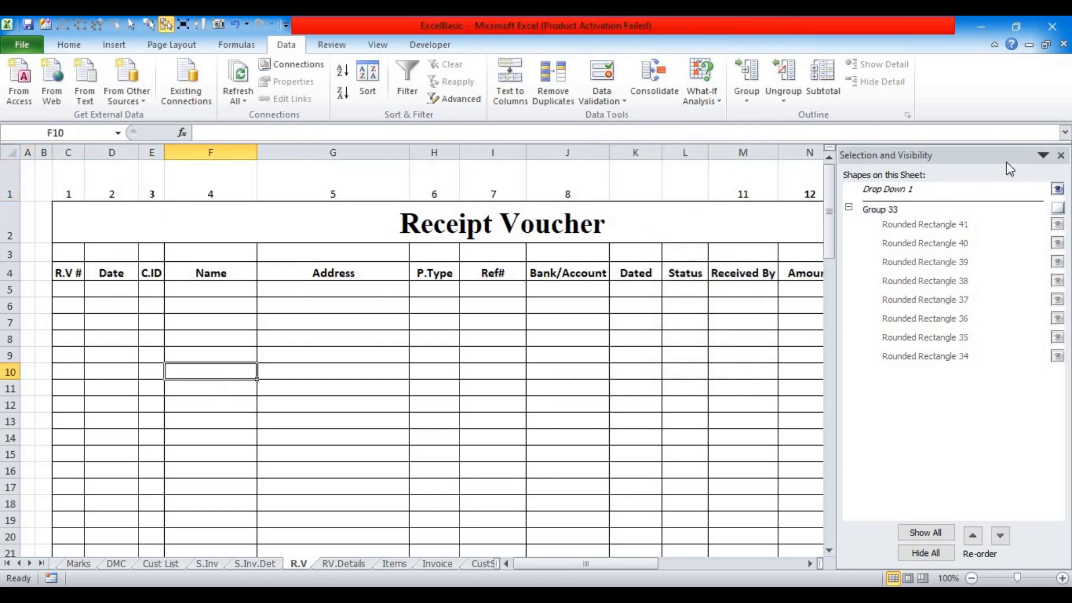
left_click(1061, 155)
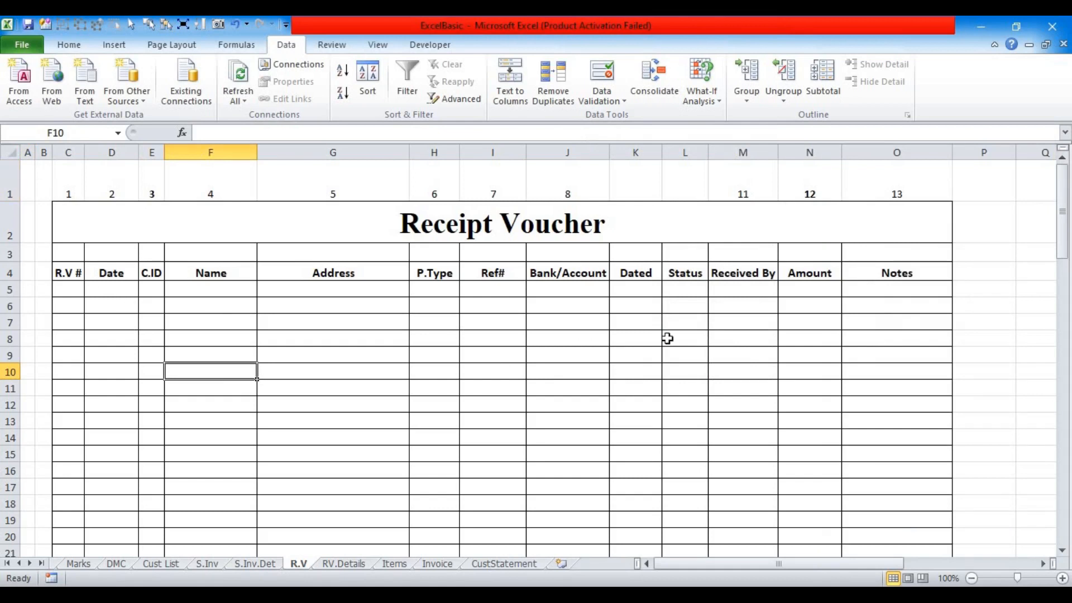
scroll(295, 53, "down", 2)
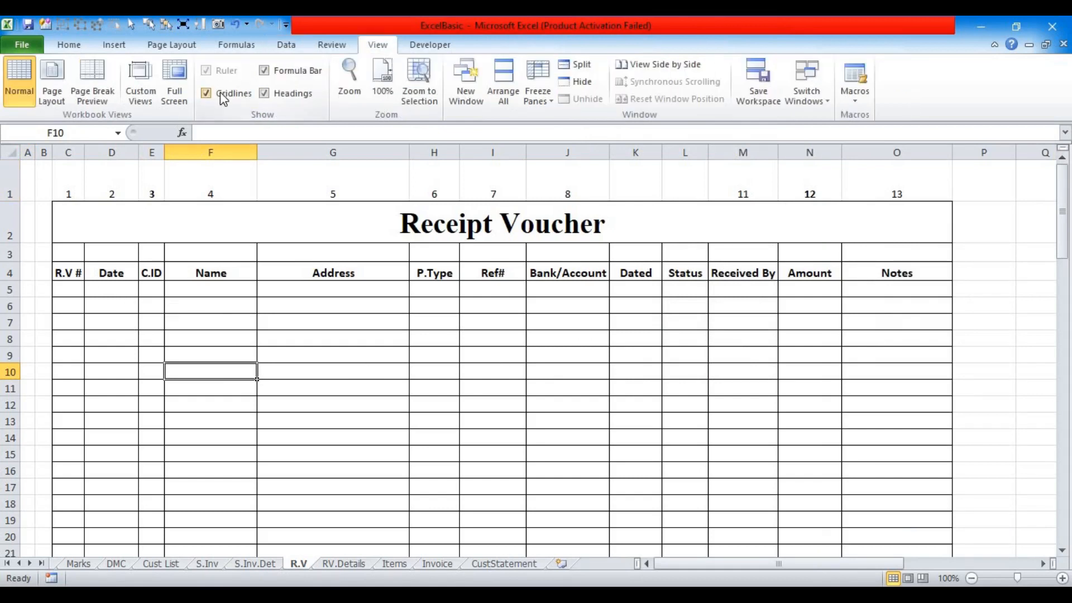
left_click(206, 93)
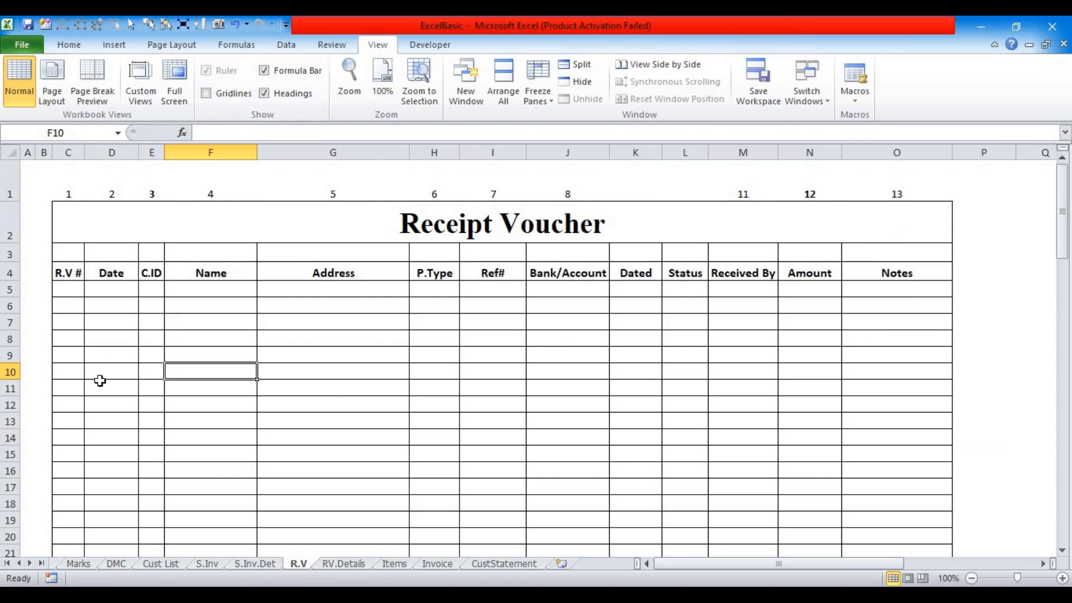
Step: Fill the range A1:Z100 of the Receipt Voucher sheet with a light shade of the theme's dark blue
left_click(67, 132)
type("Z100")
key("Return")
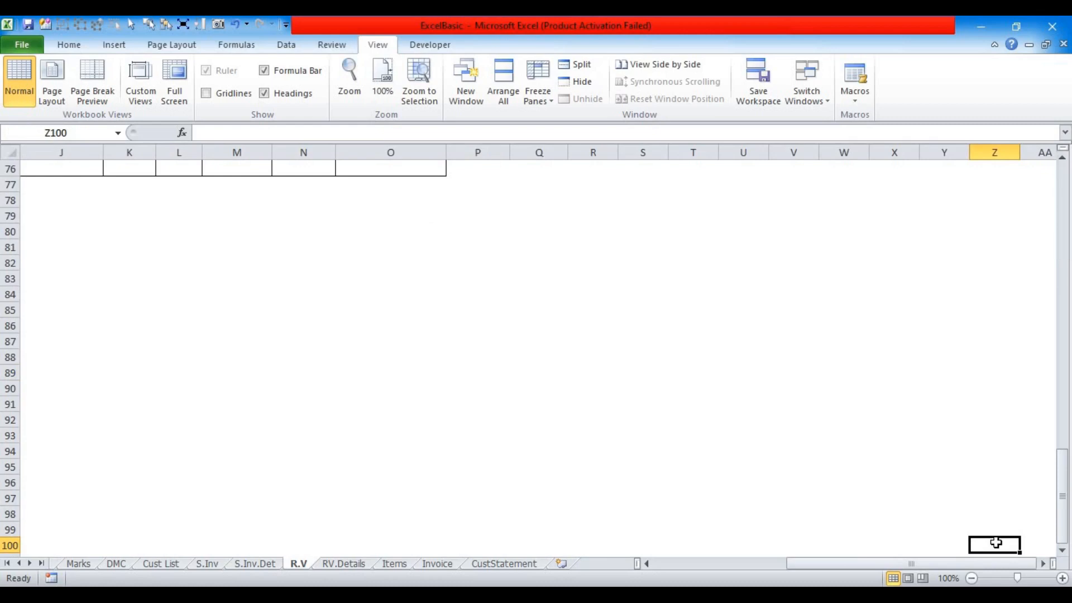
key("ctrl+shift+Up")
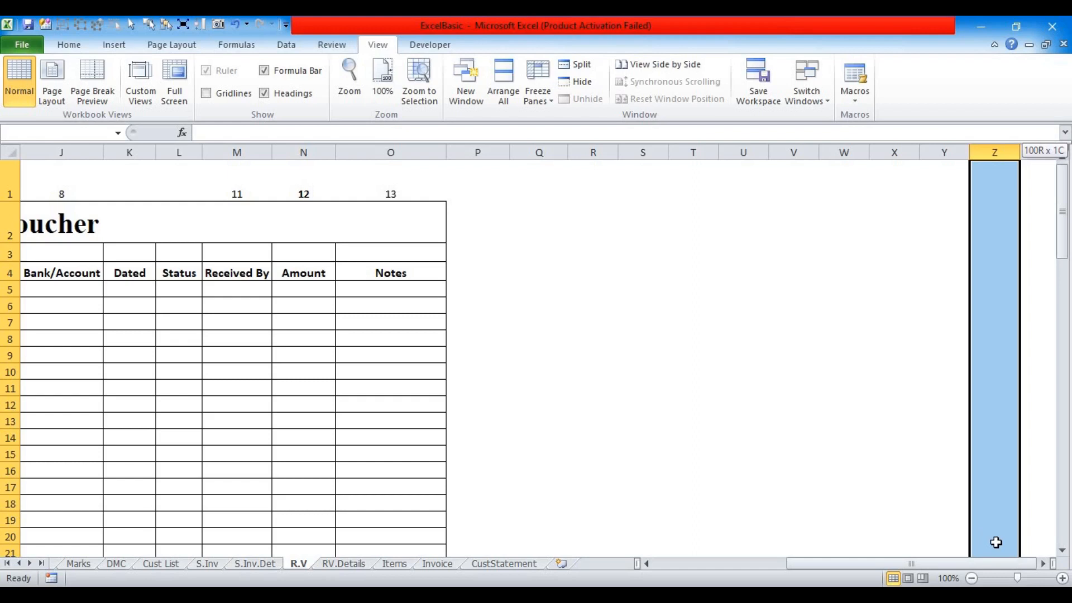
key("ctrl+shift+Left")
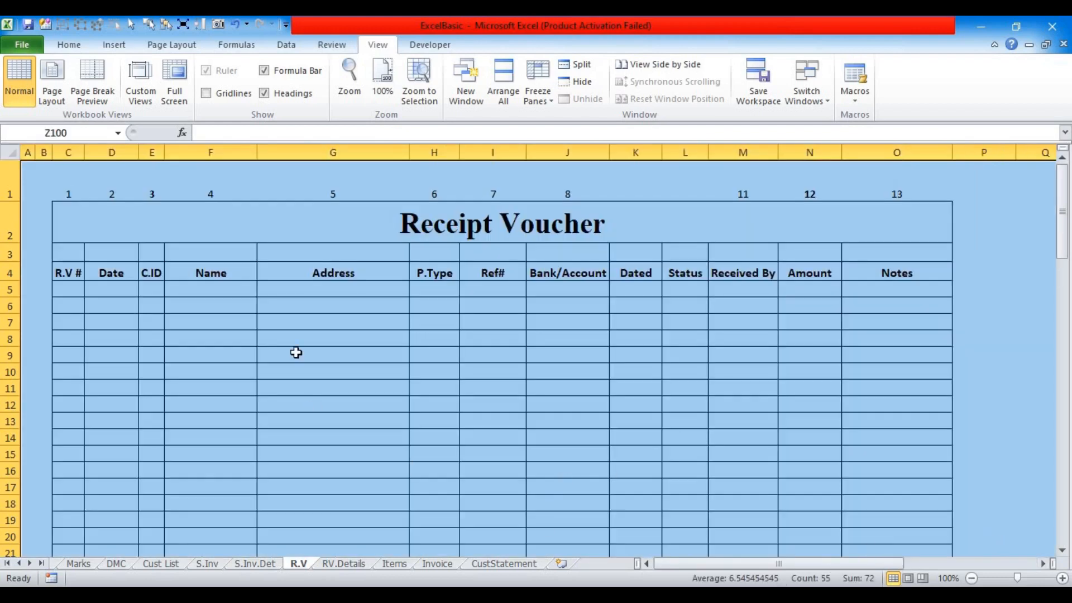
left_click(83, 44)
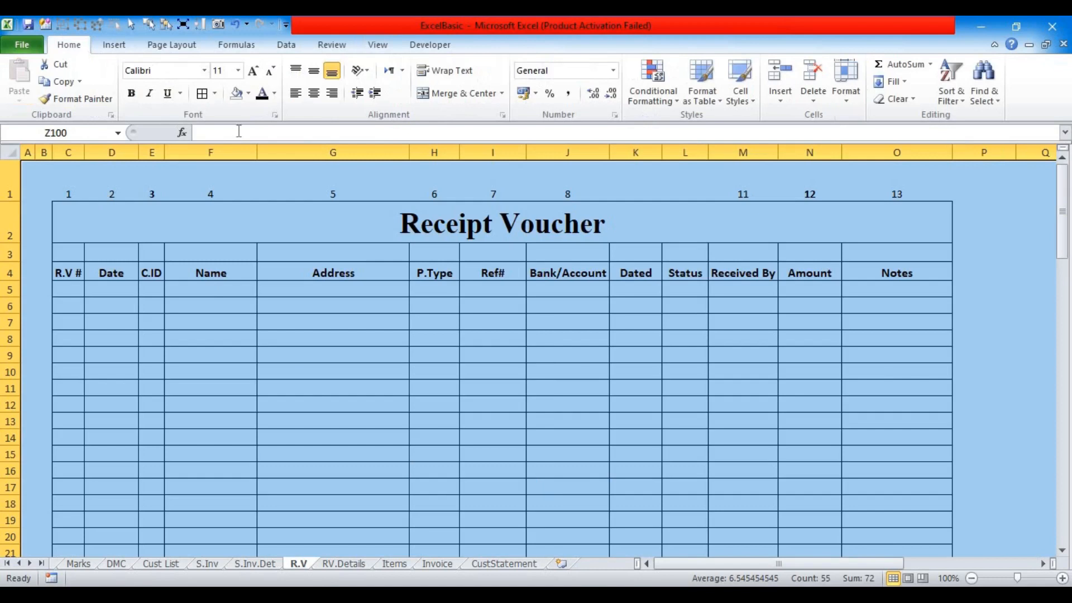
left_click(247, 95)
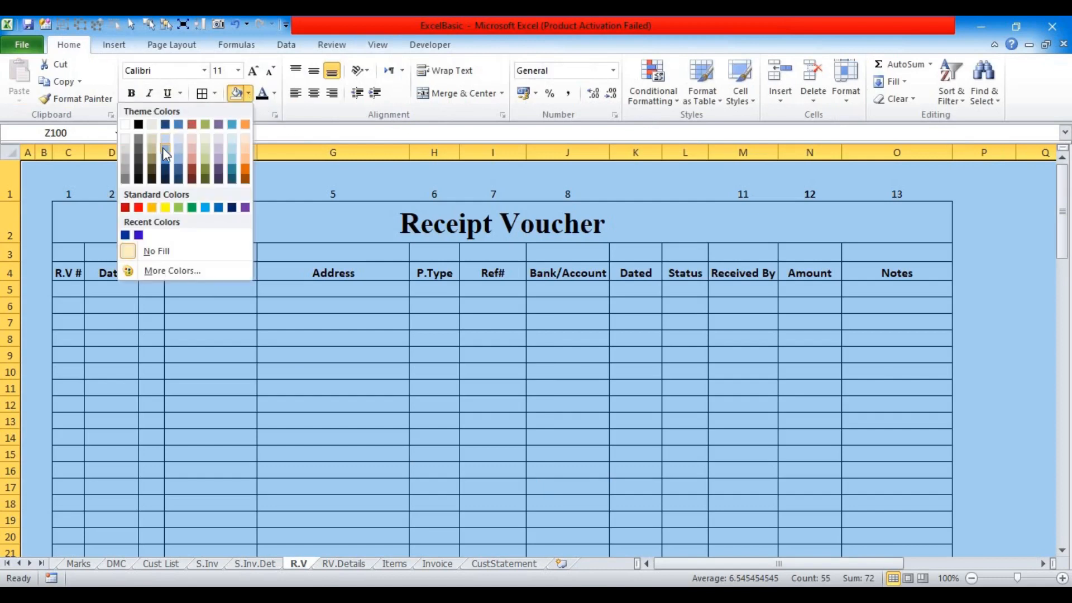
left_click(165, 149)
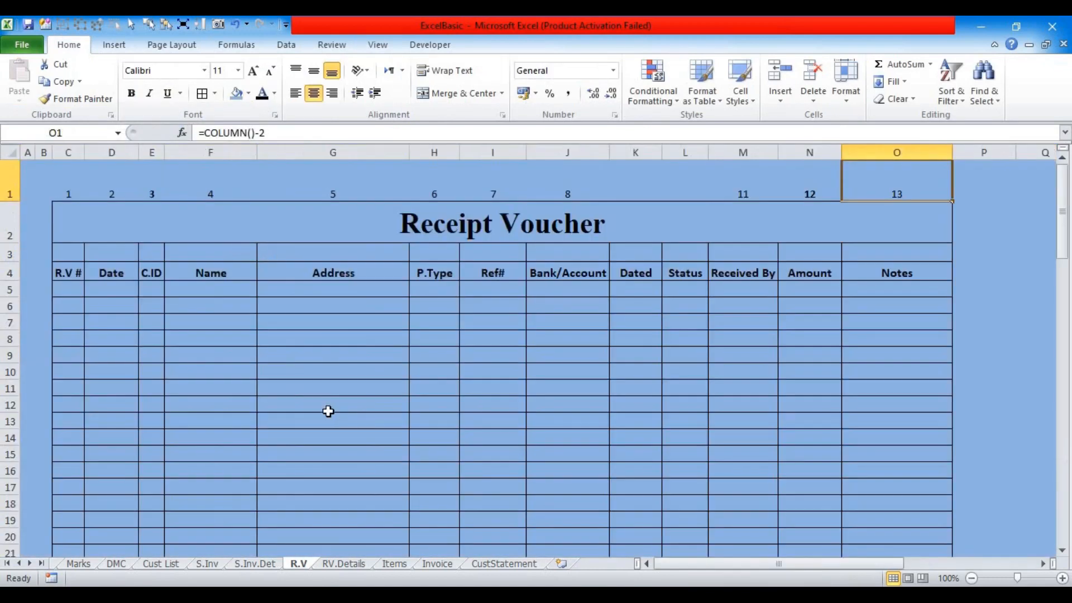
left_click(329, 412)
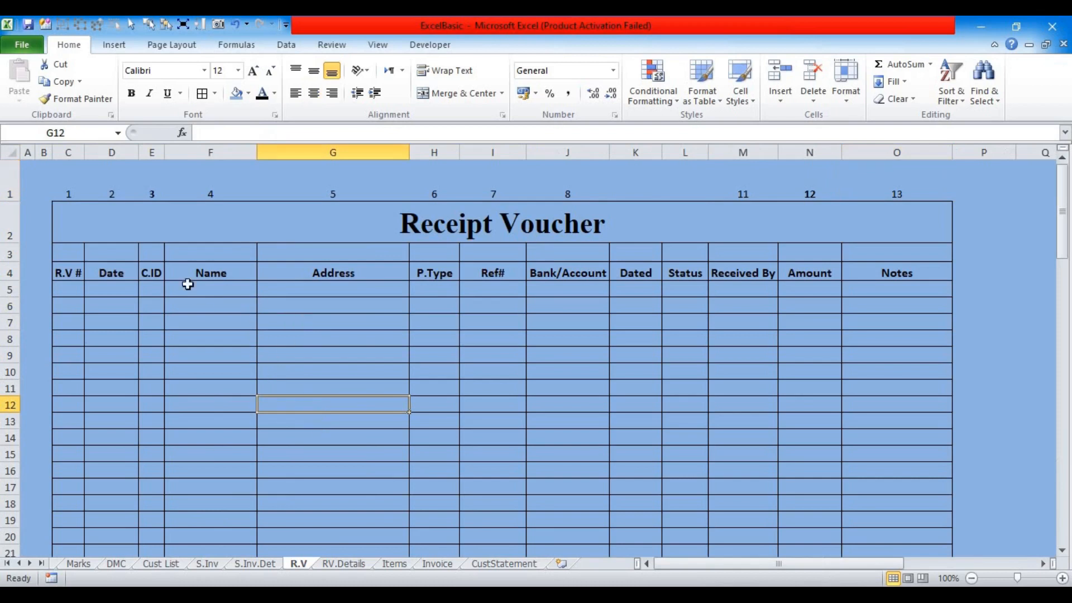
Step: Apply a horizontal two-color gradient to title row C2:O2, medium blue at the edges and pale blue in the middle
left_click_drag(60, 223, 888, 223)
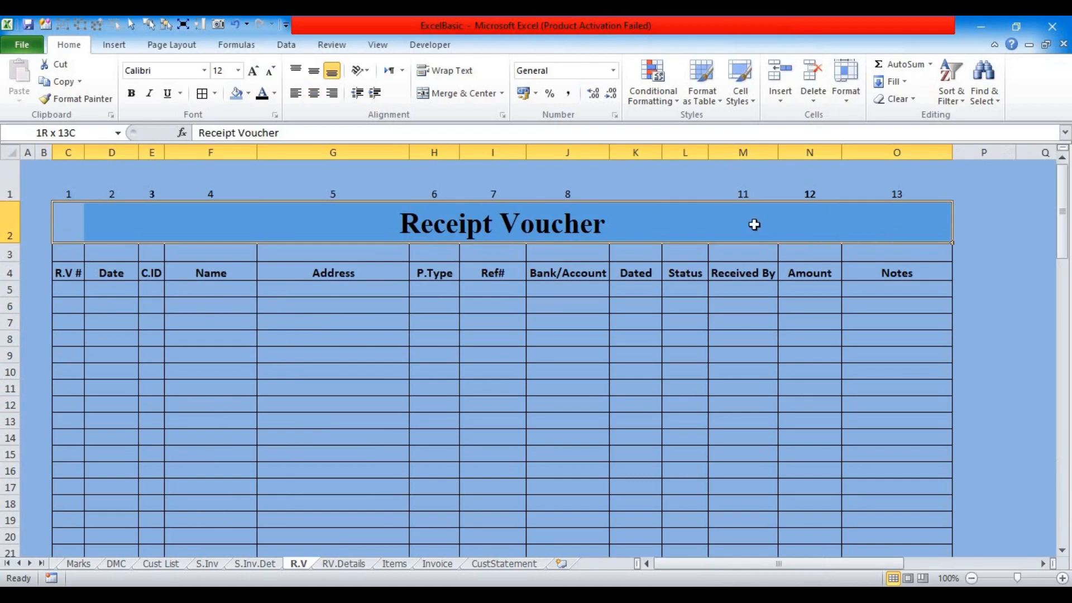
key("ctrl+1")
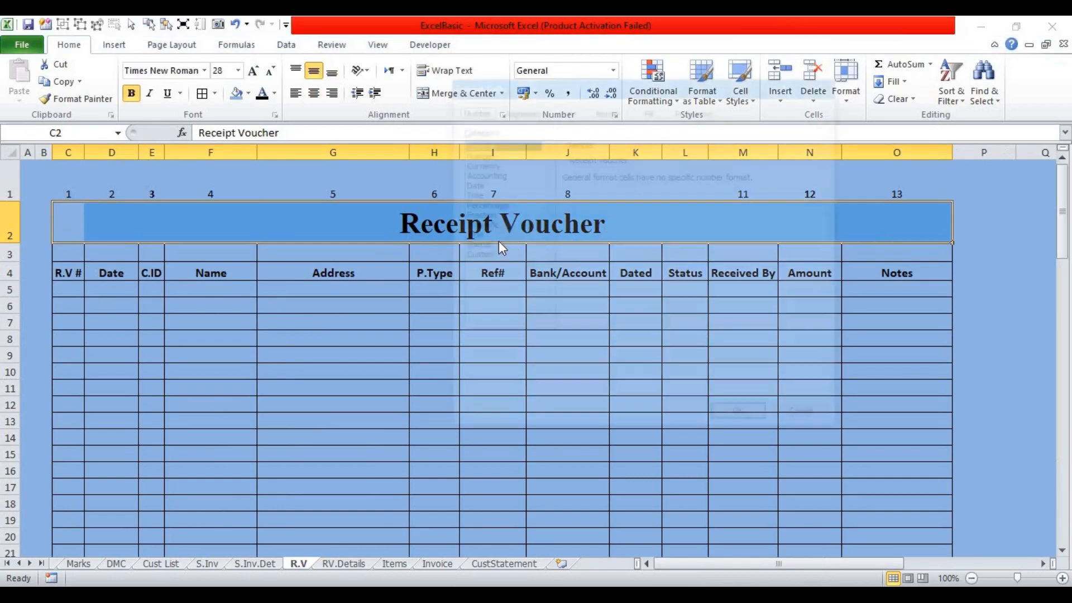
left_click(652, 110)
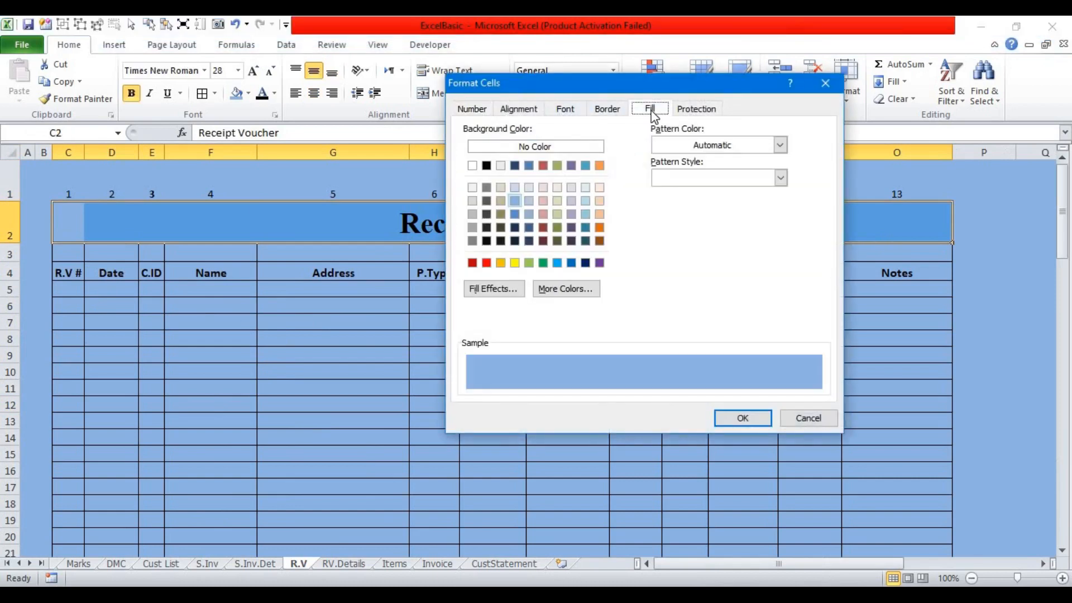
left_click(501, 292)
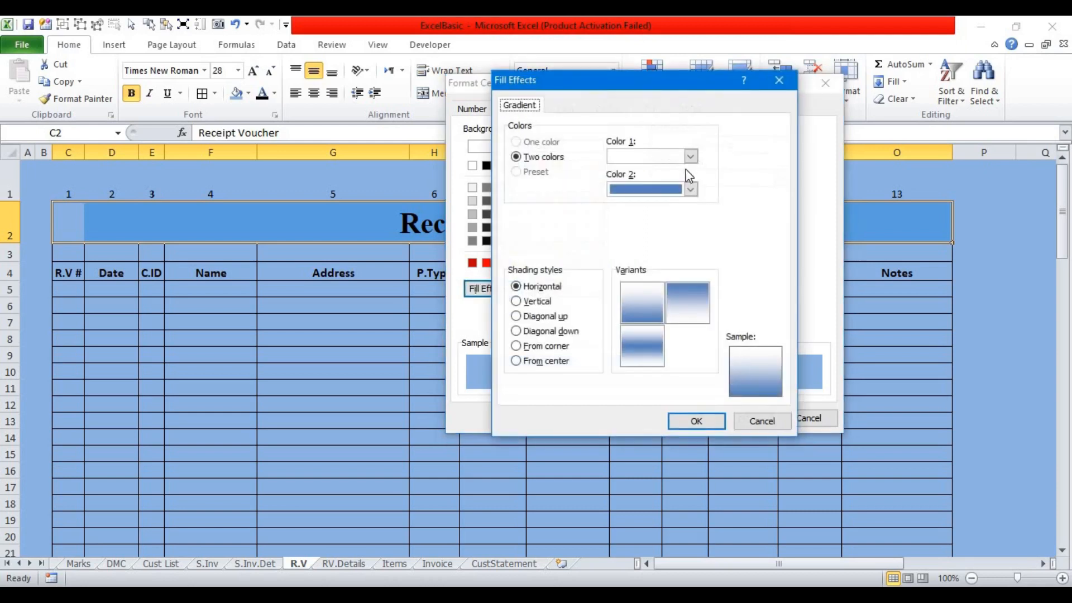
left_click(691, 157)
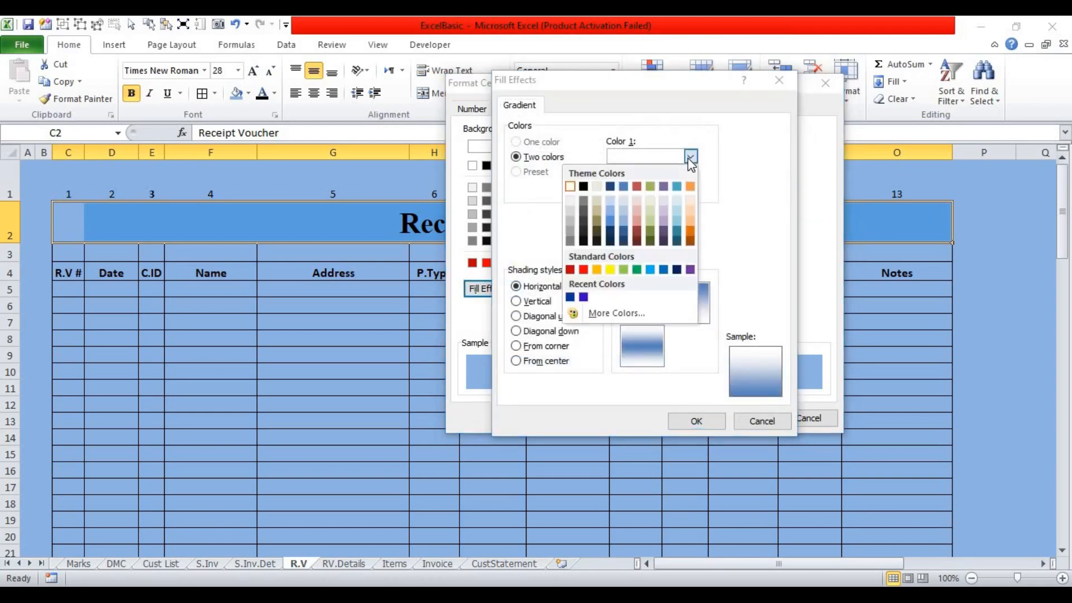
left_click(612, 225)
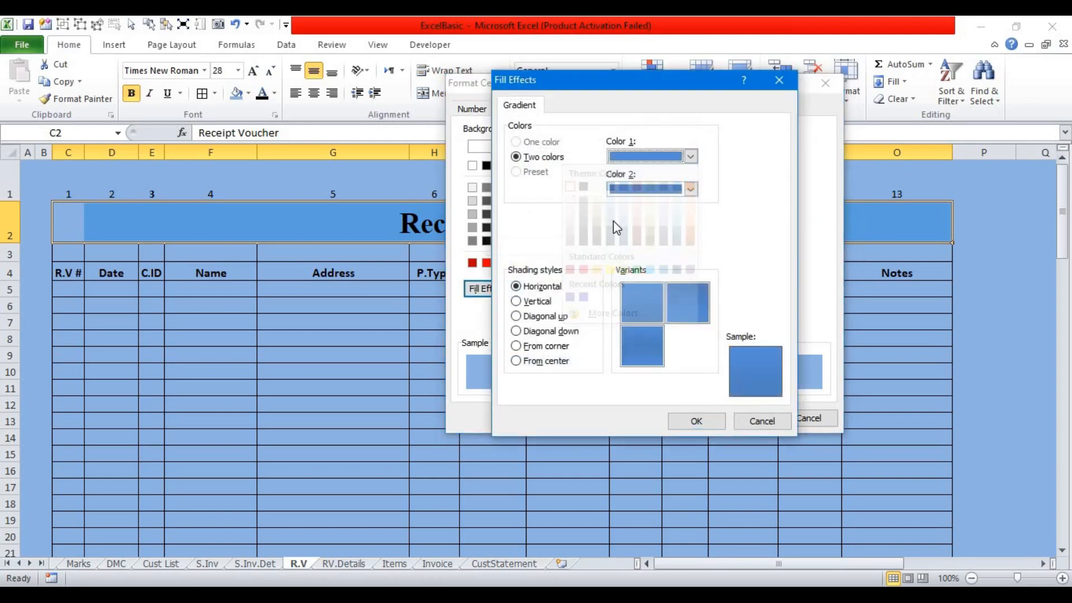
left_click(691, 190)
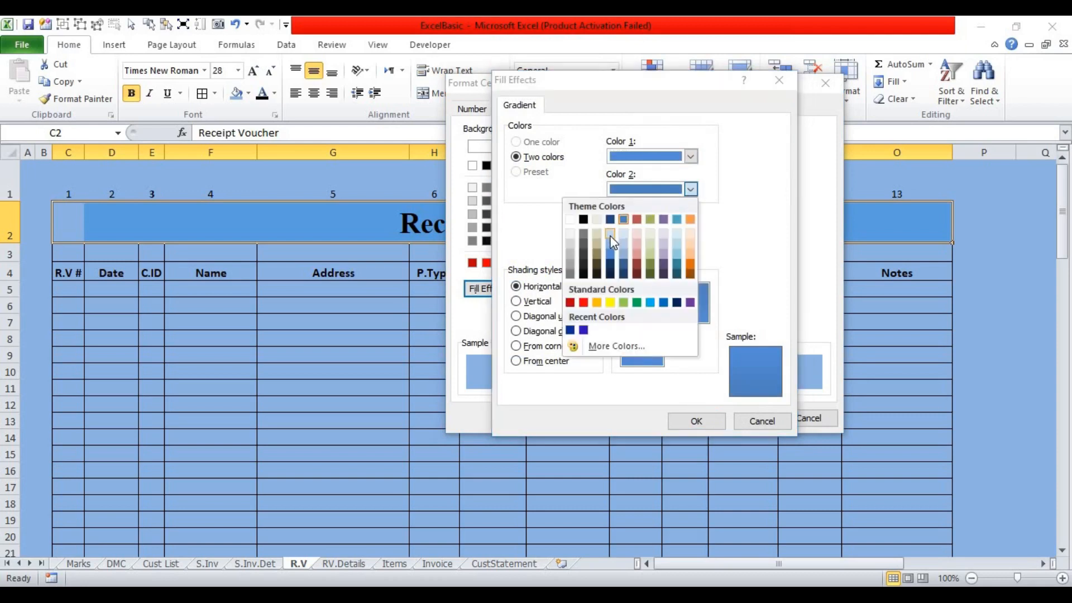
left_click(610, 233)
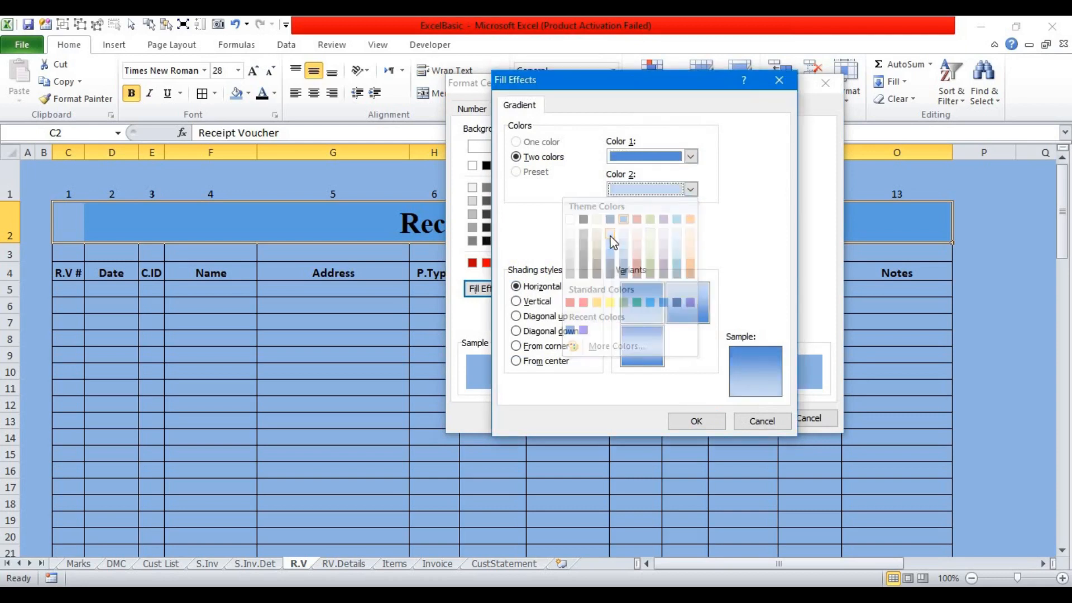
left_click(637, 349)
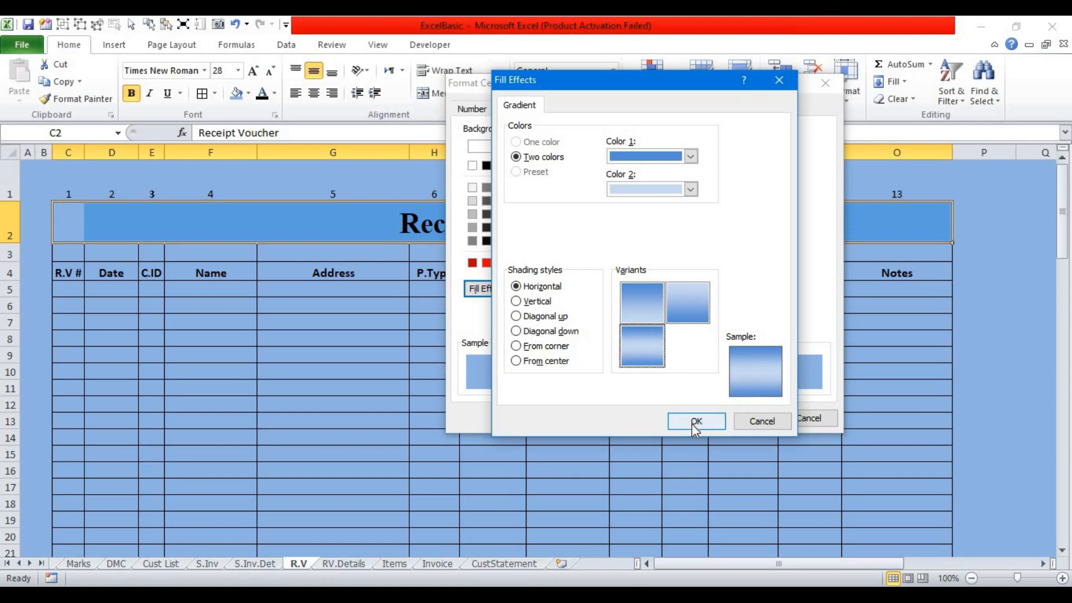
left_click(692, 422)
left_click(744, 421)
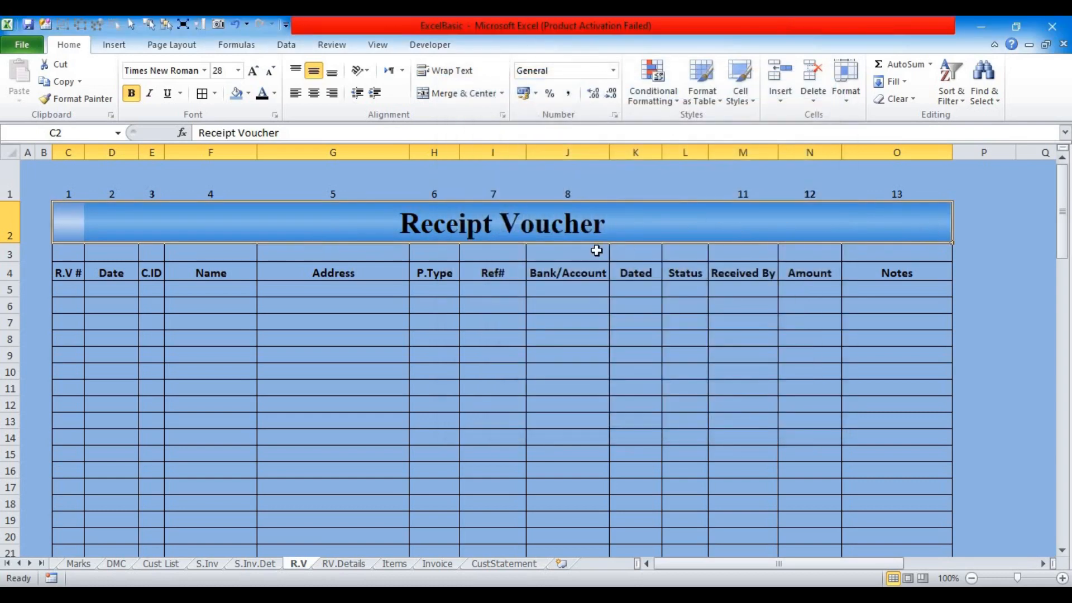
Step: Check which cell holds the Receipt Voucher title and left-align it in C2
left_click(631, 251)
left_click(412, 224)
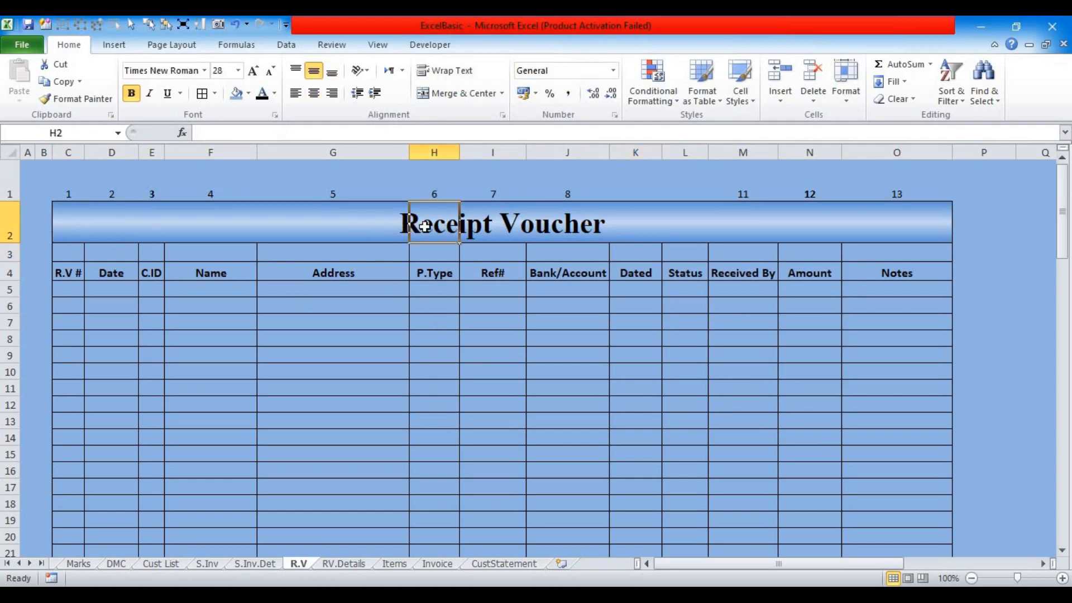
left_click(62, 228)
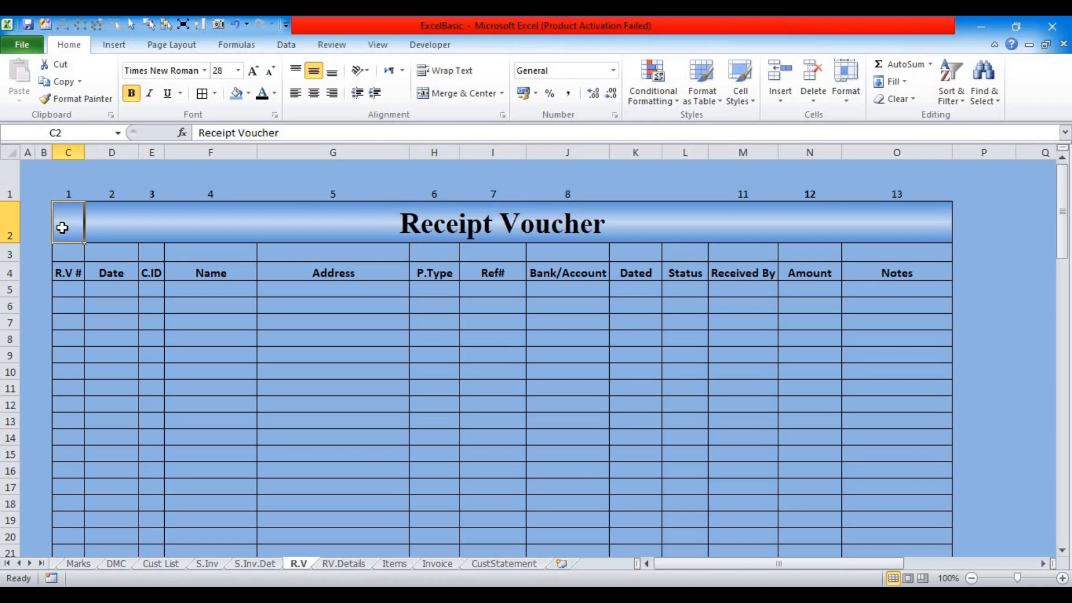
left_click(296, 93)
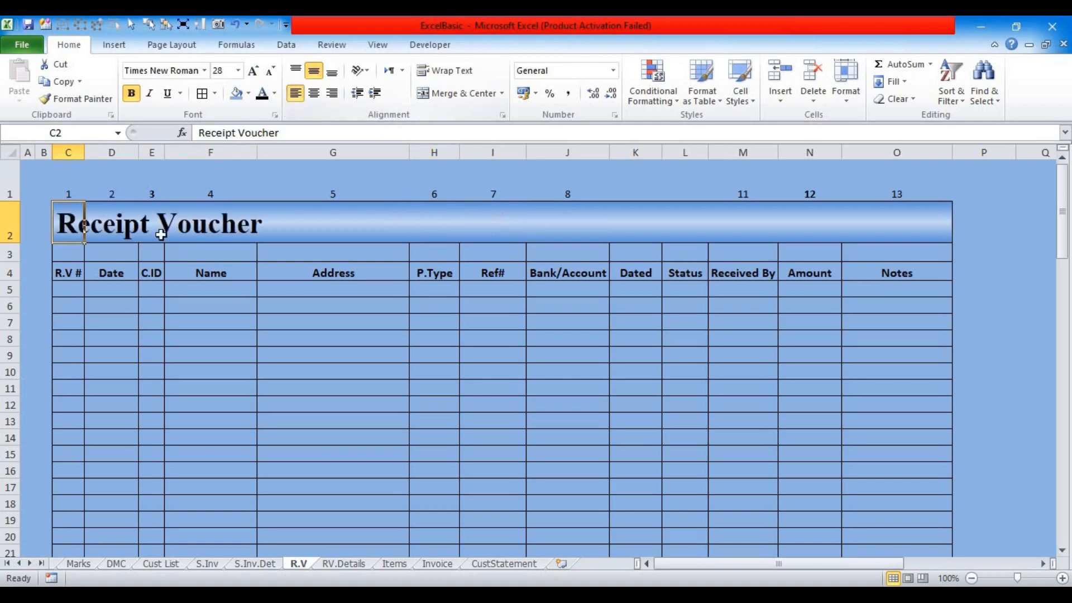
Step: Set the horizontal alignment of title row C2:O2 to Center Across Selection and check which cell holds the title text
left_click_drag(74, 231, 904, 224)
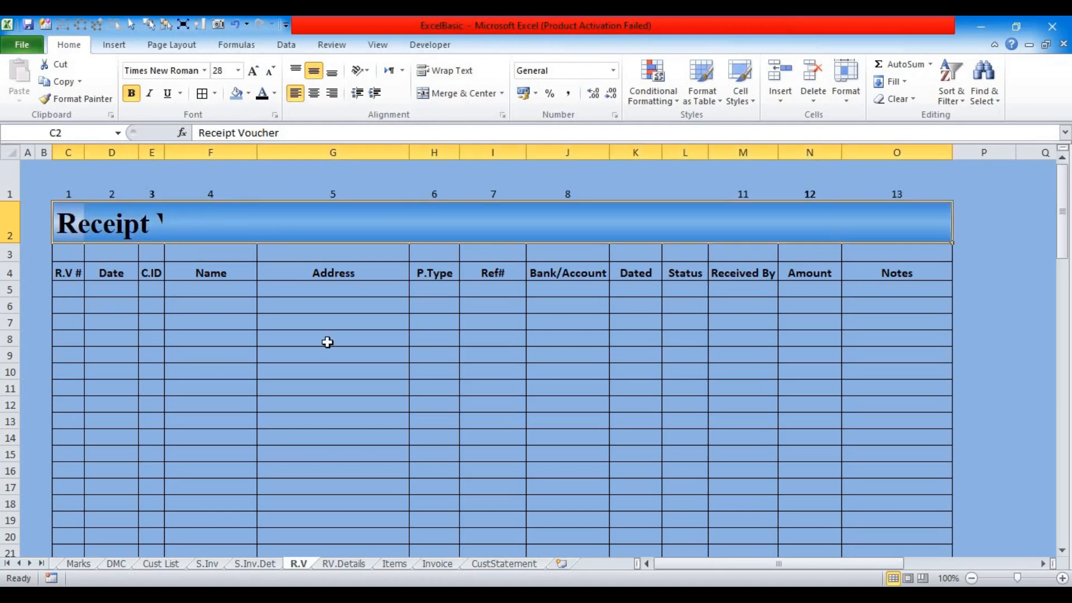
key("ctrl+1")
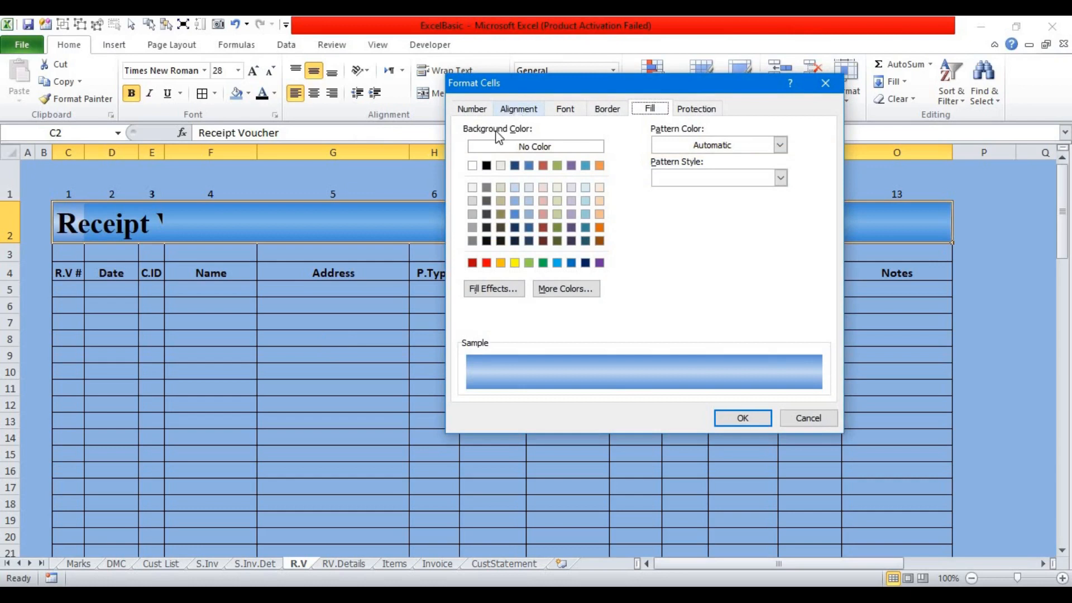
left_click(515, 109)
left_click(569, 161)
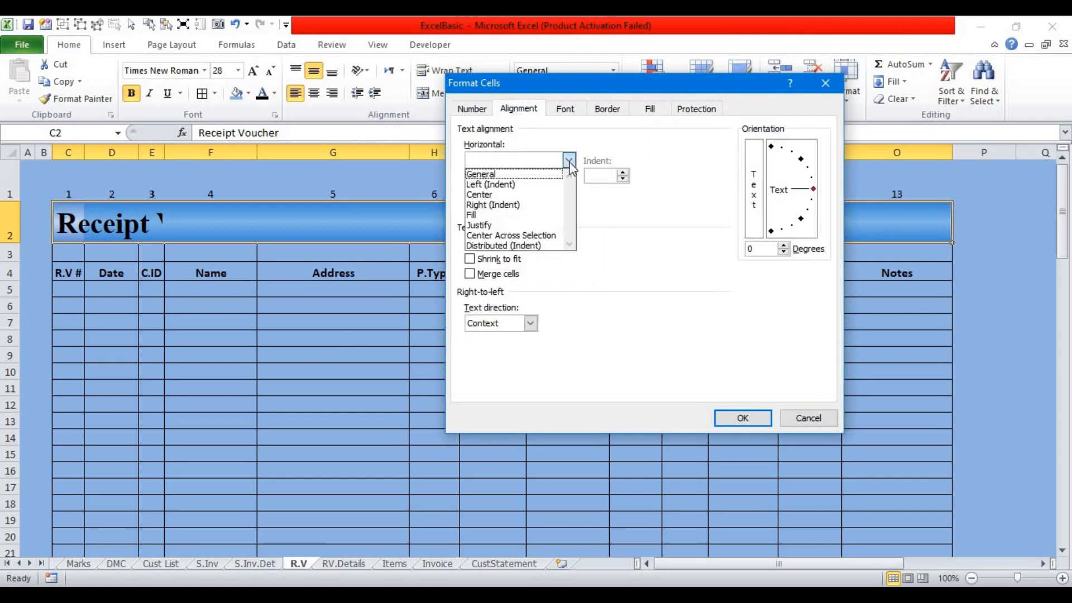
left_click(549, 235)
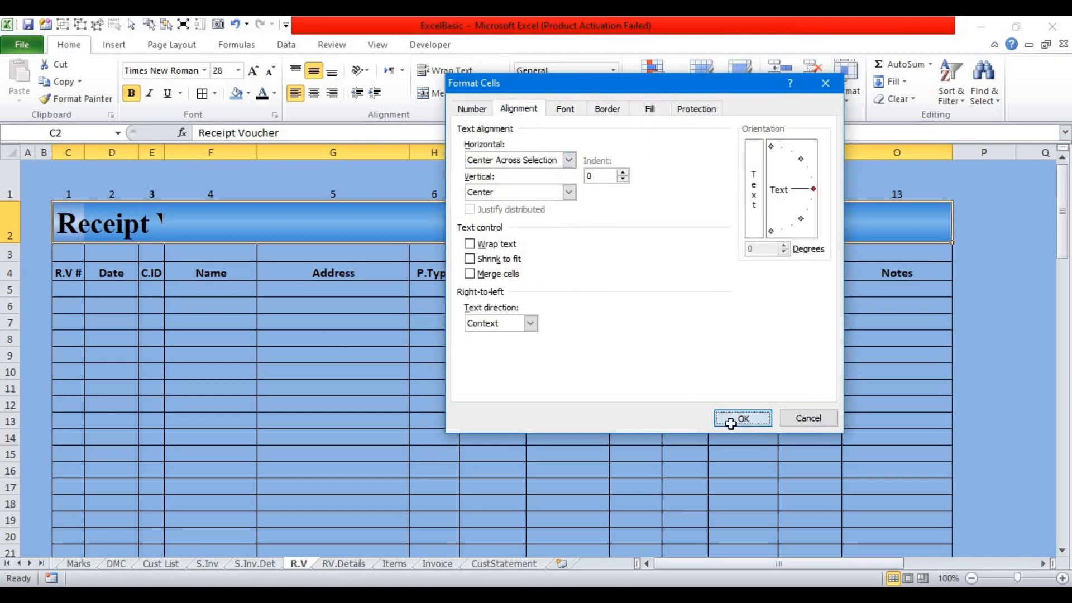
left_click(743, 418)
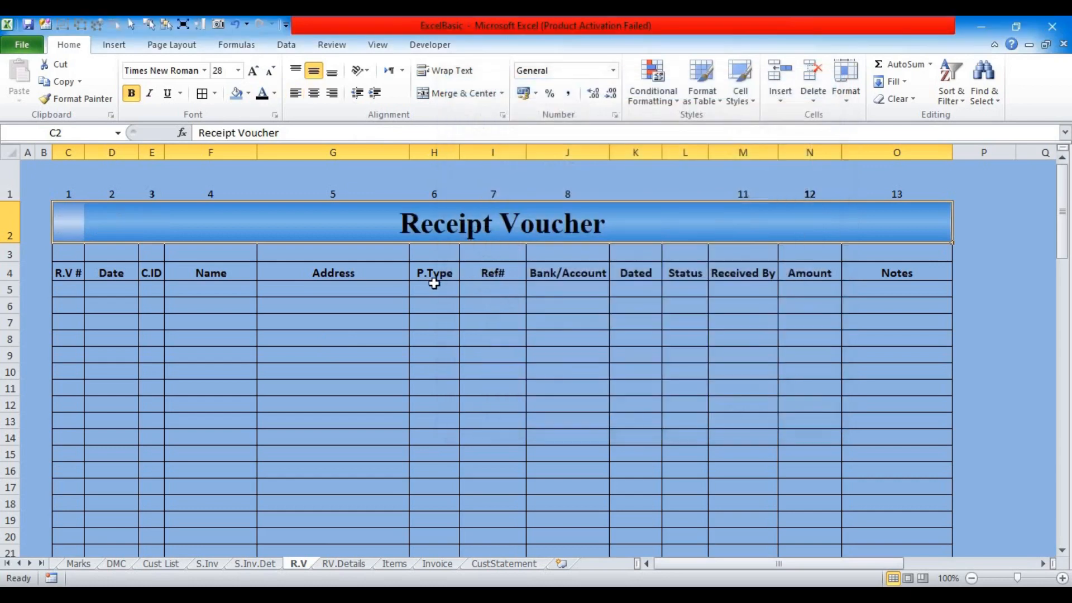
left_click(415, 229)
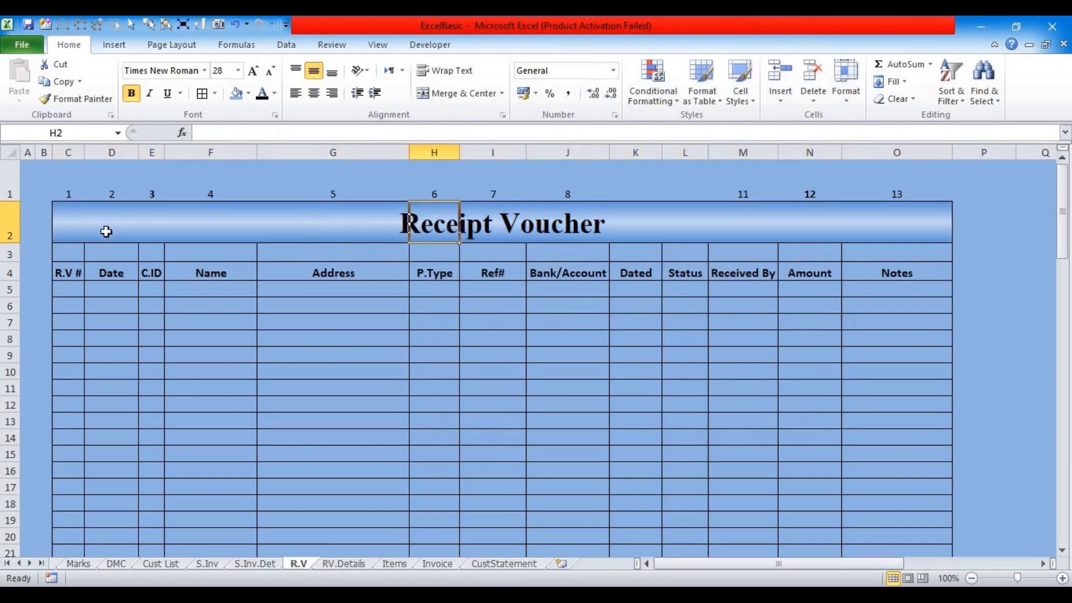
left_click(68, 225)
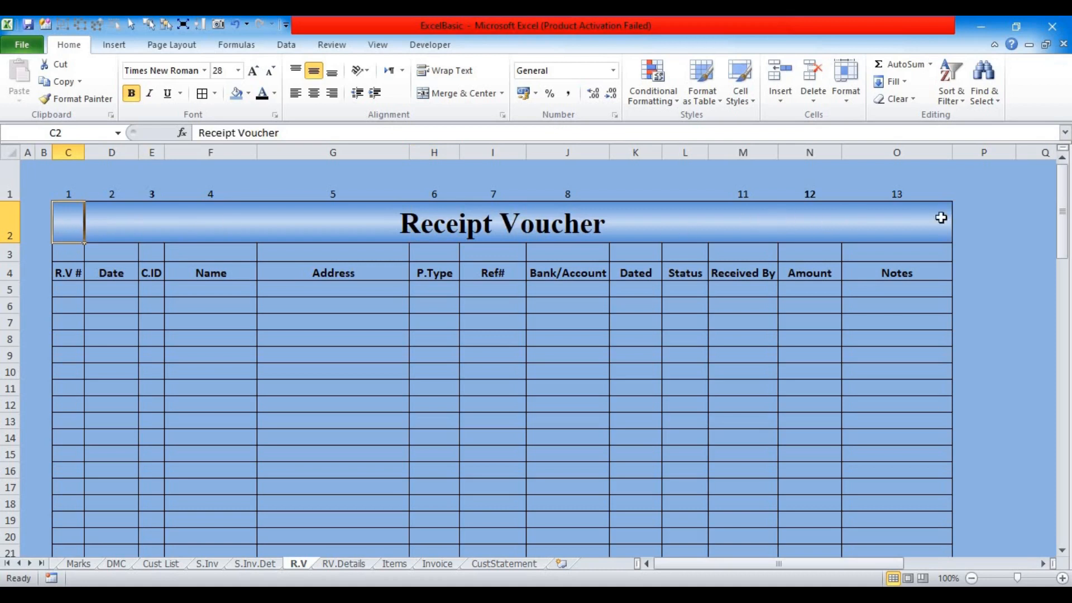
Step: Fill the blank row C3:O3 below the title with the lightest shade of the theme's dark blue
left_click_drag(68, 252, 897, 251)
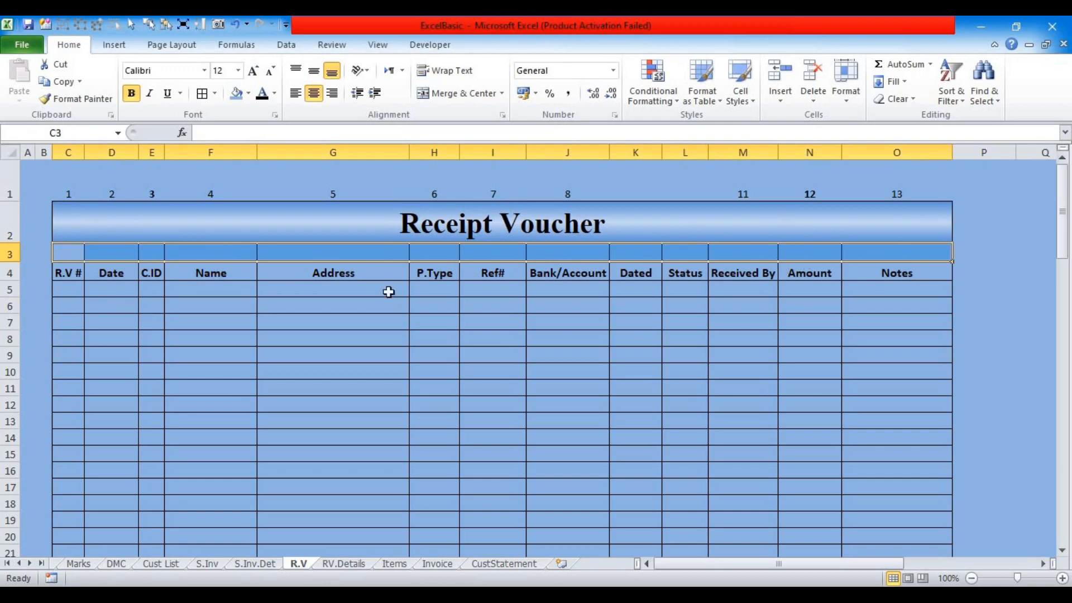
left_click(248, 93)
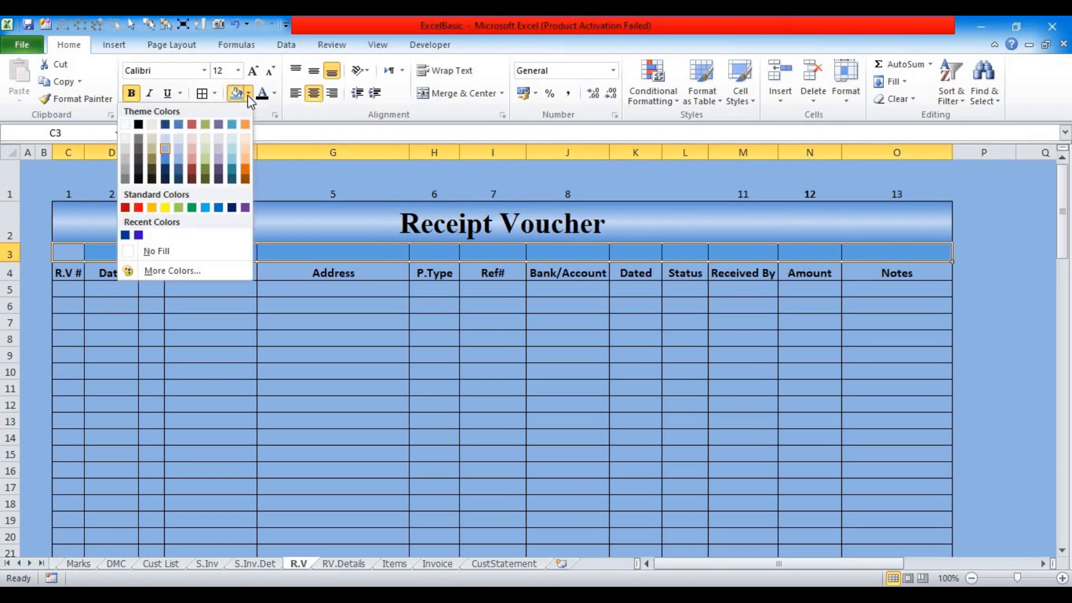
left_click(166, 138)
left_click(179, 354)
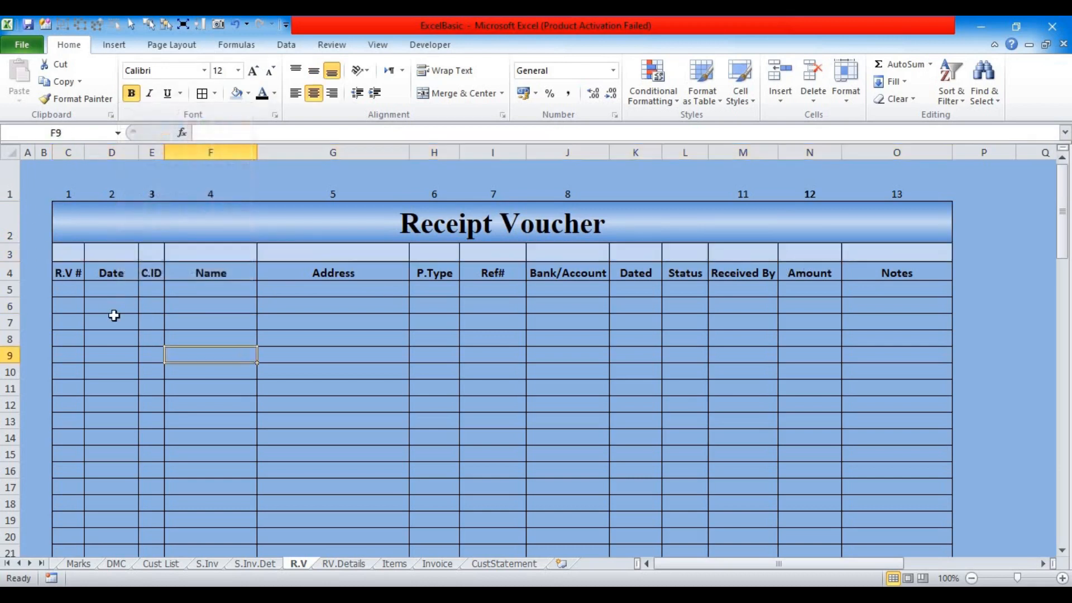
Step: Remove the fill color from the voucher table's data rows, range C5:O76
left_click(62, 288)
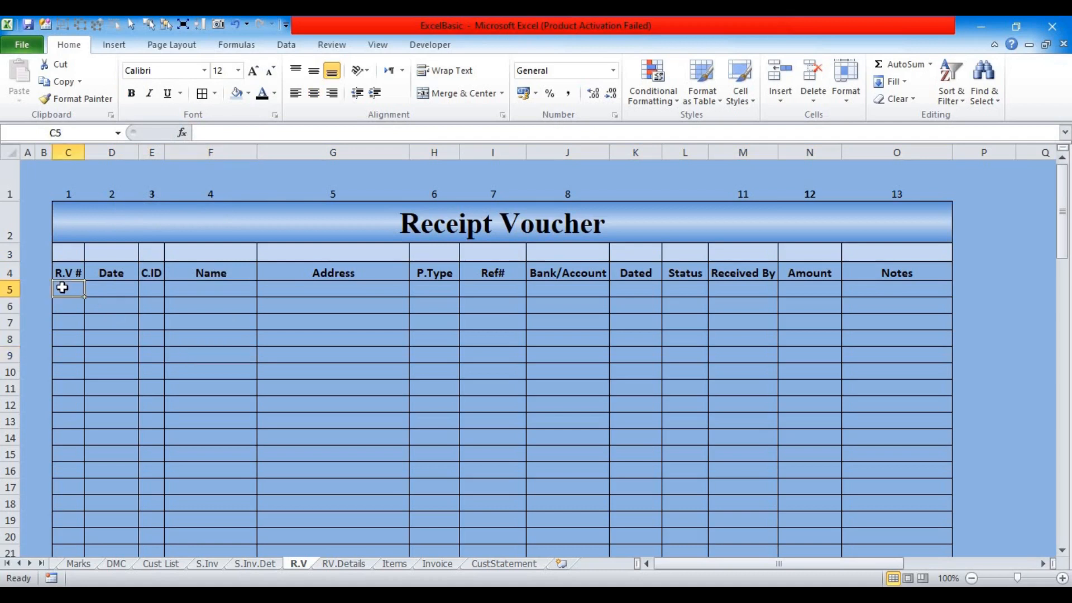
scroll(62, 288, "down", 20)
scroll(76, 339, "up", 4)
left_click_drag(65, 333, 884, 319)
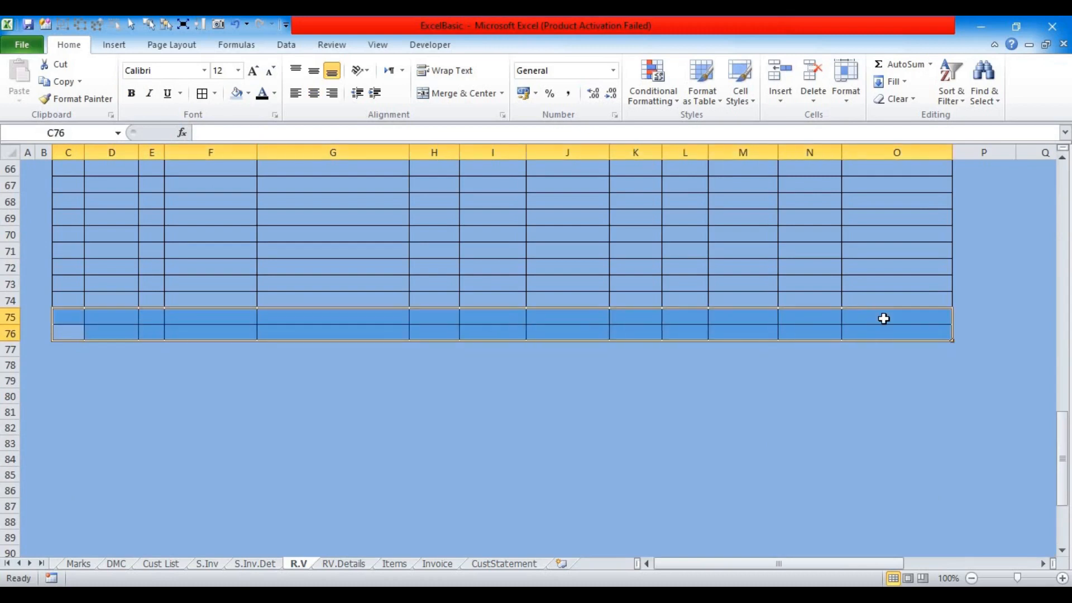
key("ctrl+shift+Up")
key("shift+Down")
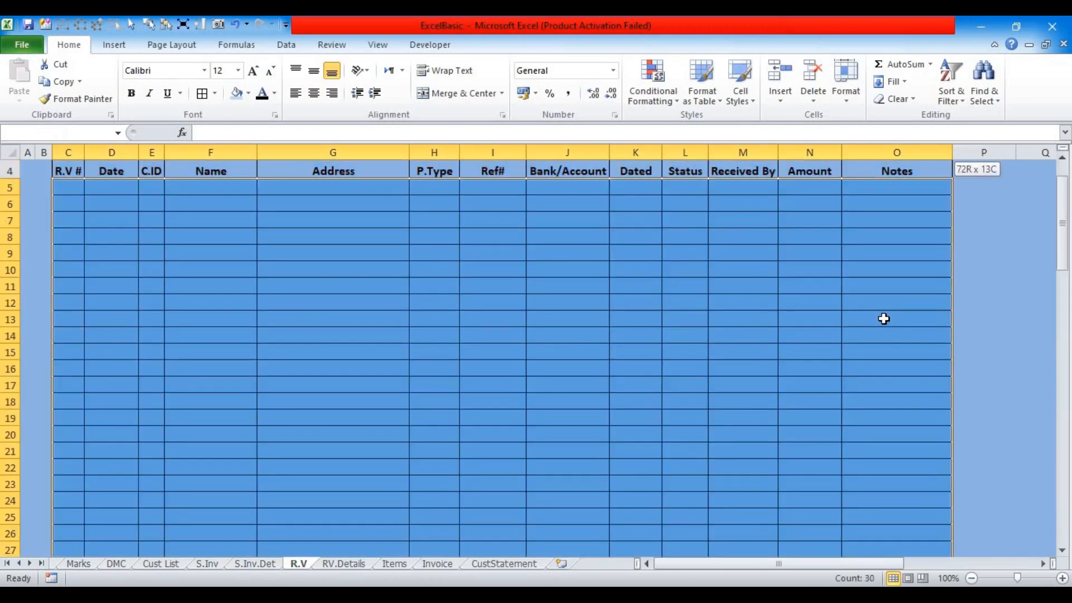
left_click(248, 94)
left_click(156, 252)
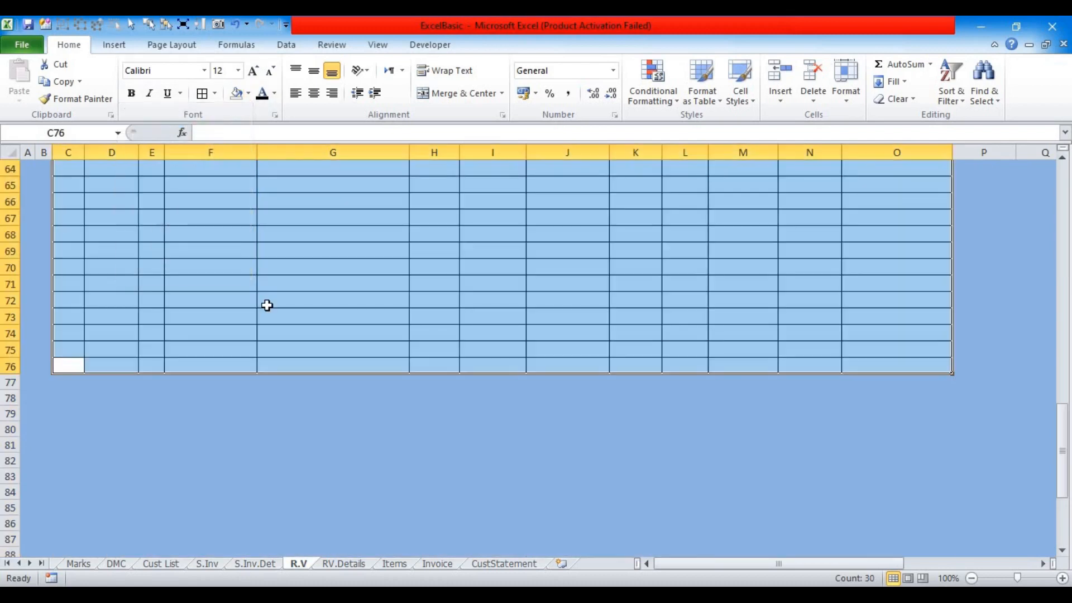
left_click(230, 306)
scroll(221, 309, "up", 18)
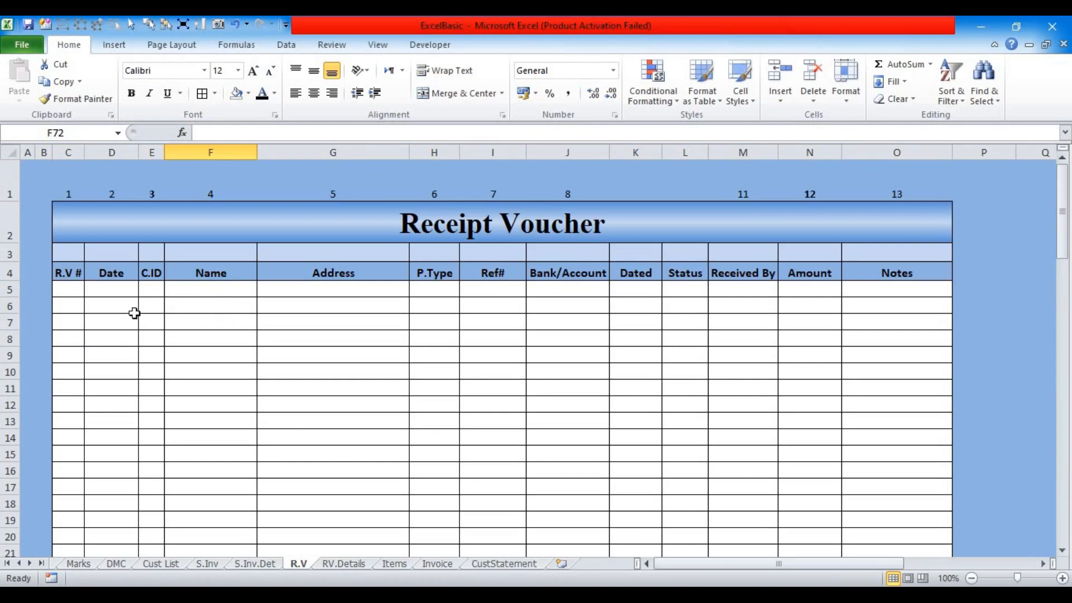
Step: Apply all borders to the data range C5:O16
left_click_drag(70, 289, 156, 289)
left_click_drag(573, 321, 895, 463)
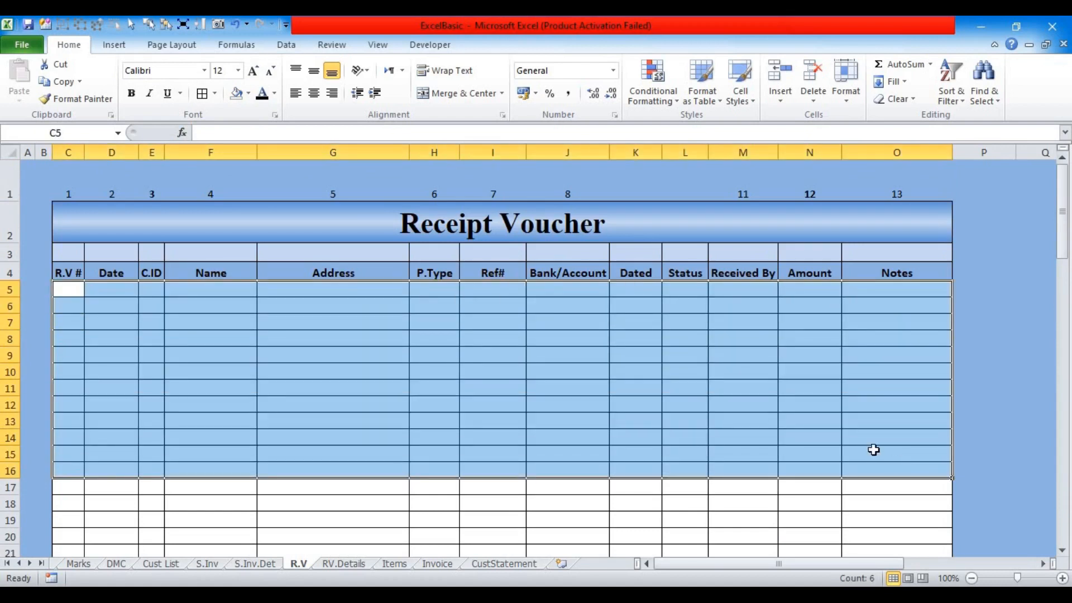
left_click(202, 94)
left_click(210, 388)
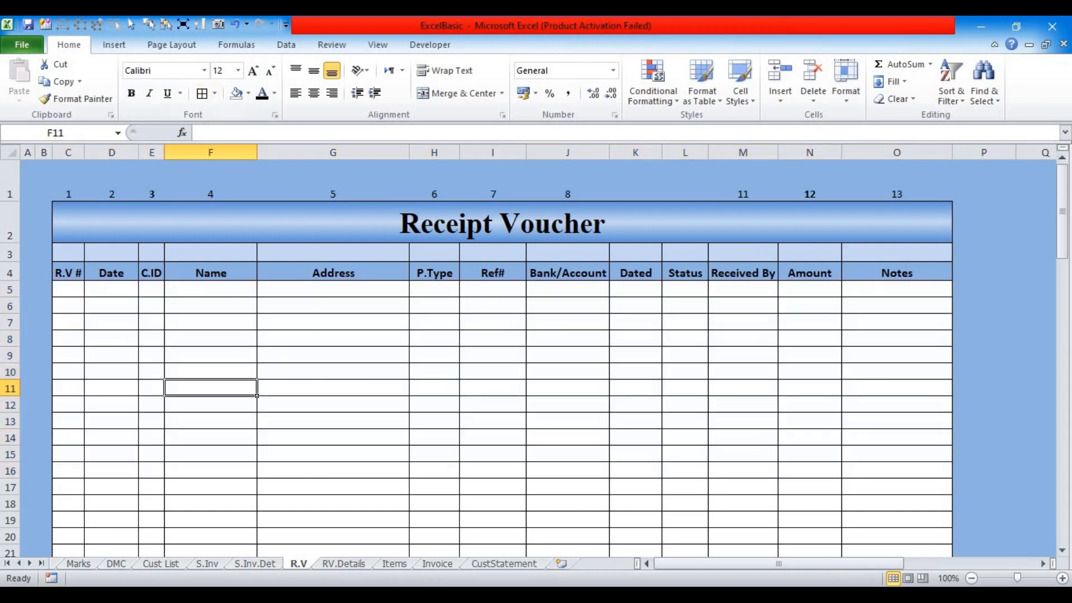
Step: Remove the fill color from cell C3 above the R.V # heading
left_click(68, 252)
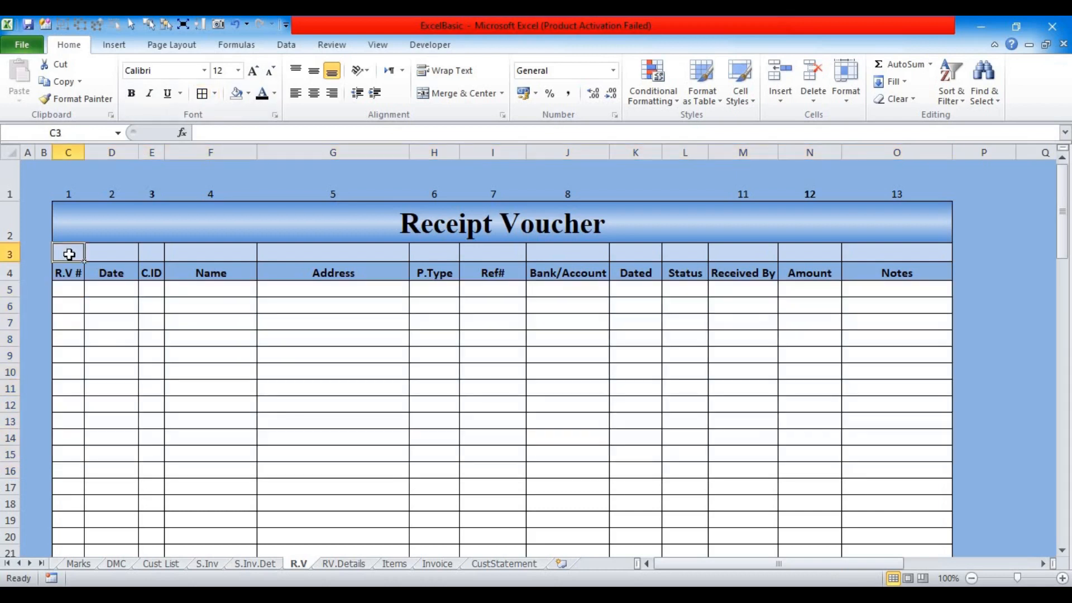
left_click(248, 94)
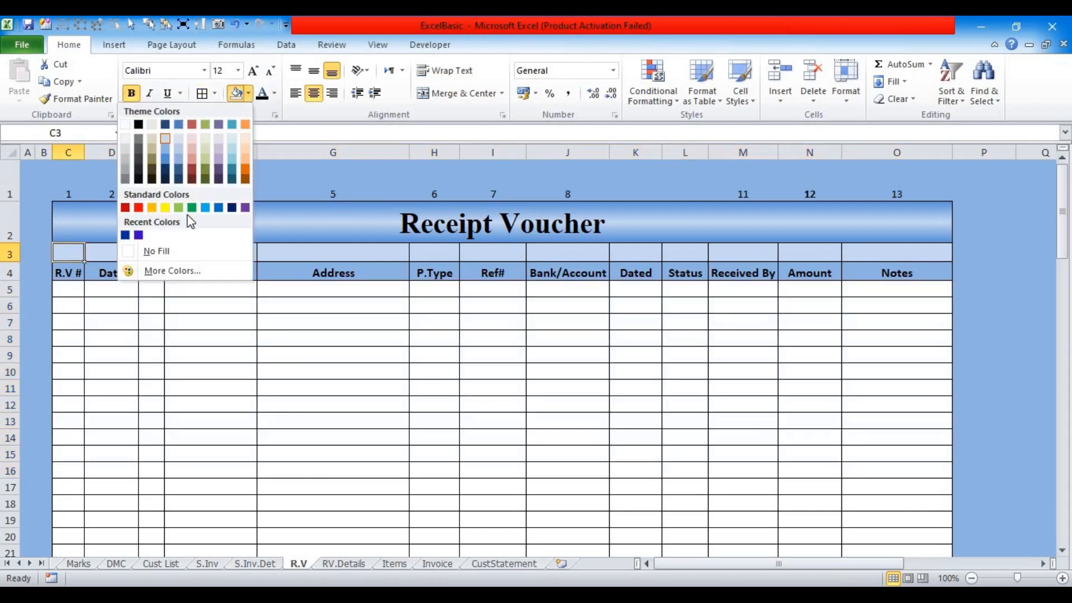
left_click(193, 372)
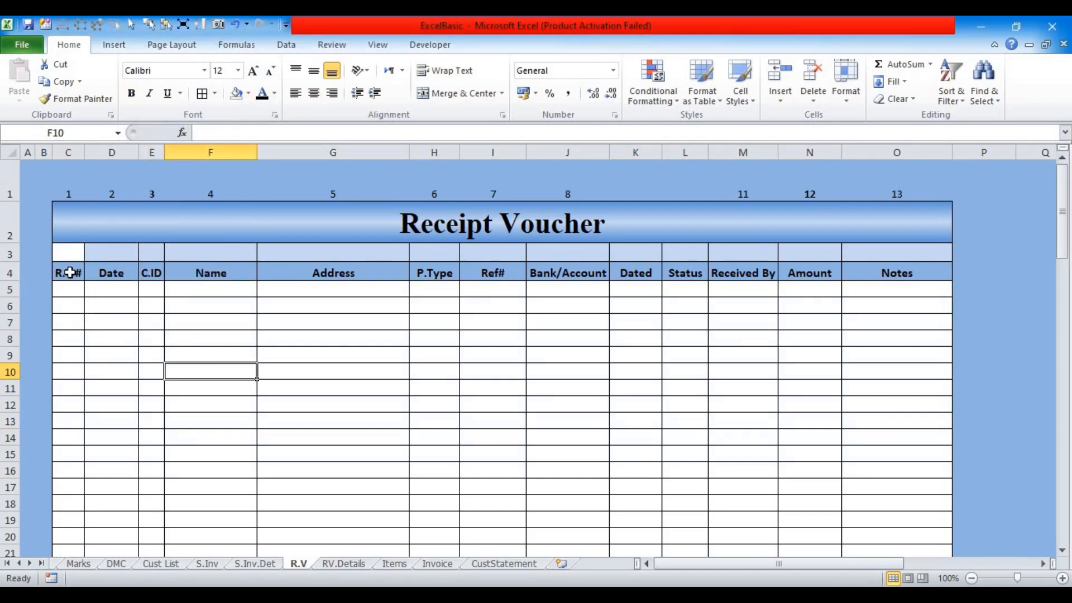
Step: Review the row 4 column headings of the voucher table one by one, from R.V # to Notes
left_click(65, 273)
left_click(126, 273)
left_click(156, 273)
left_click(248, 275)
left_click(352, 279)
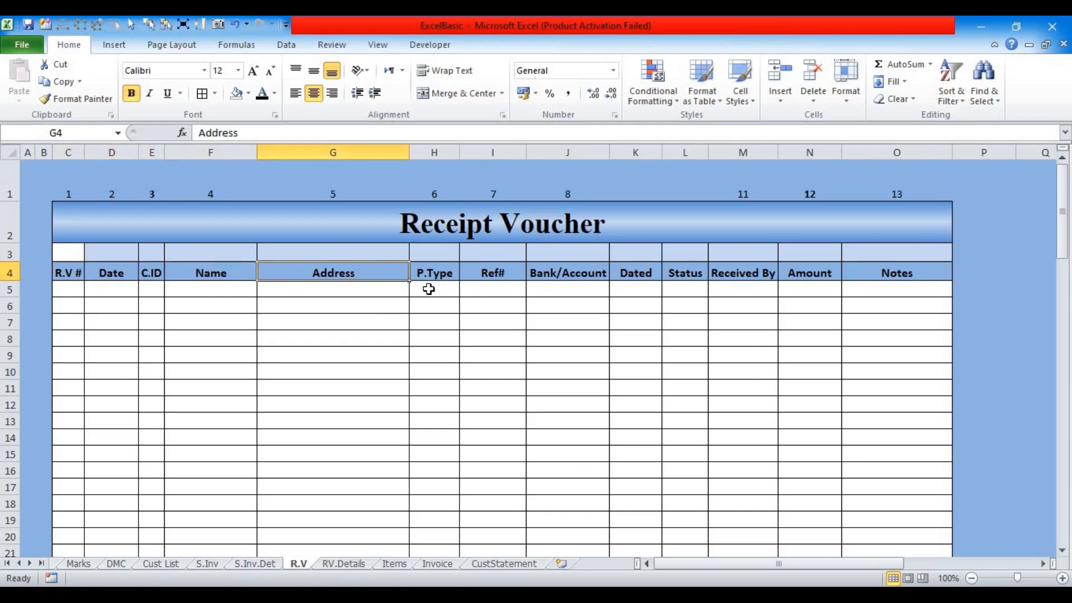
left_click(430, 275)
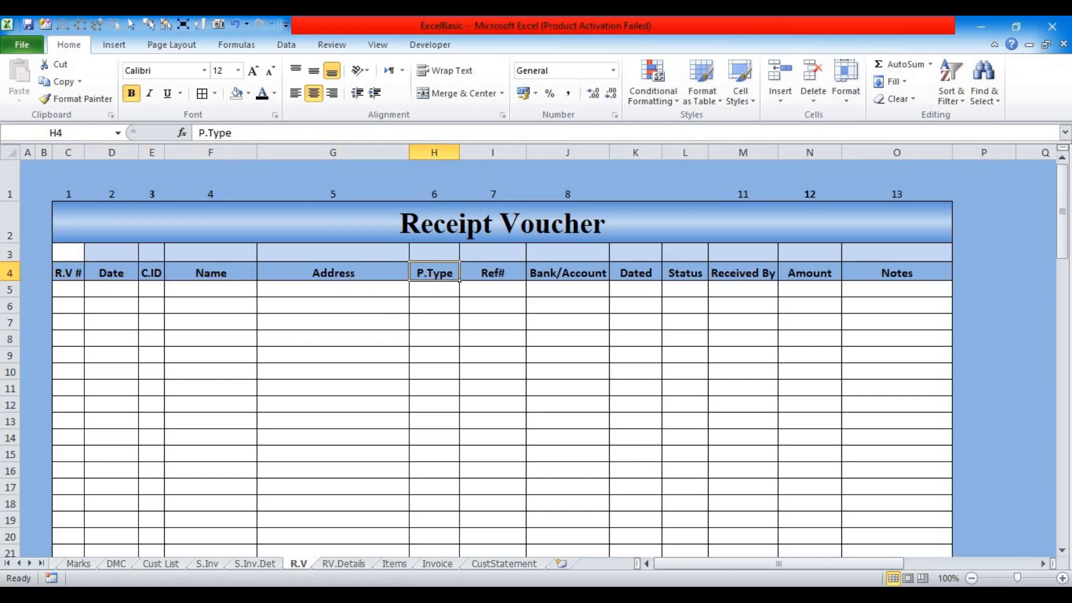
left_click(432, 287)
left_click(491, 274)
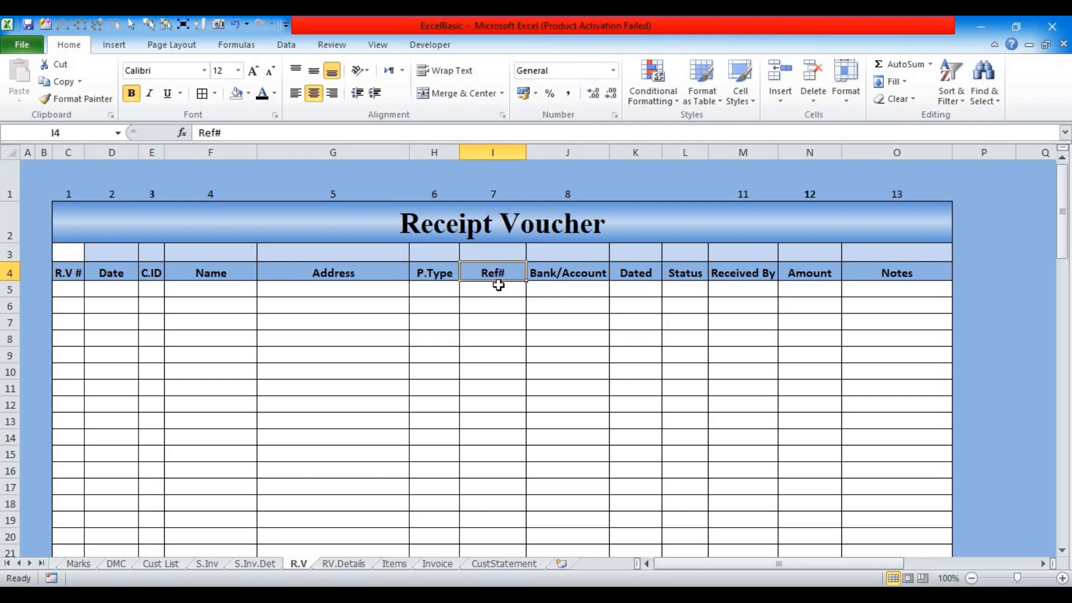
left_click(564, 273)
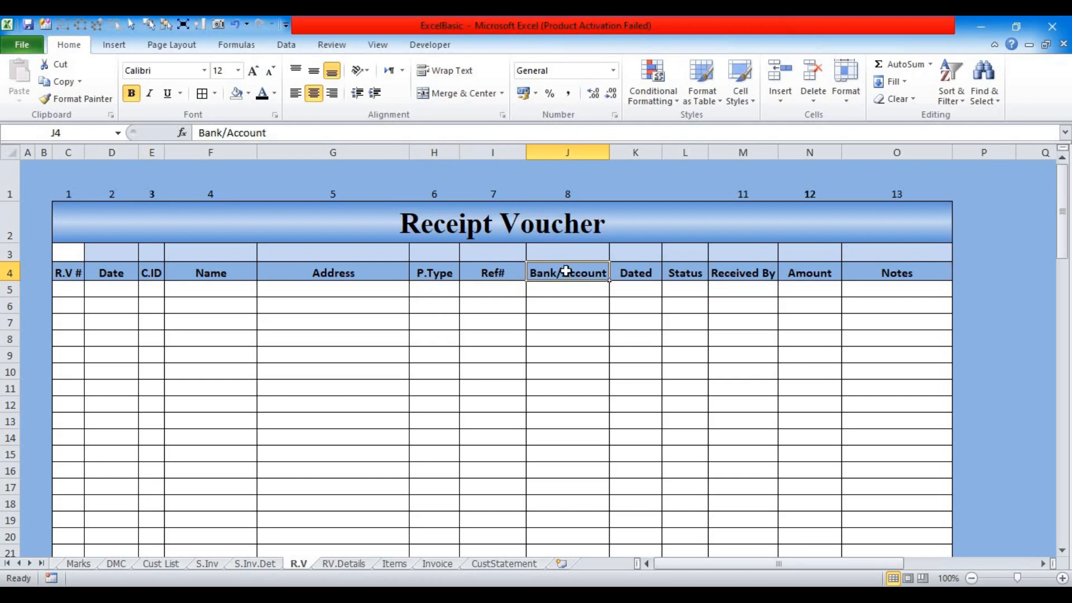
left_click(629, 274)
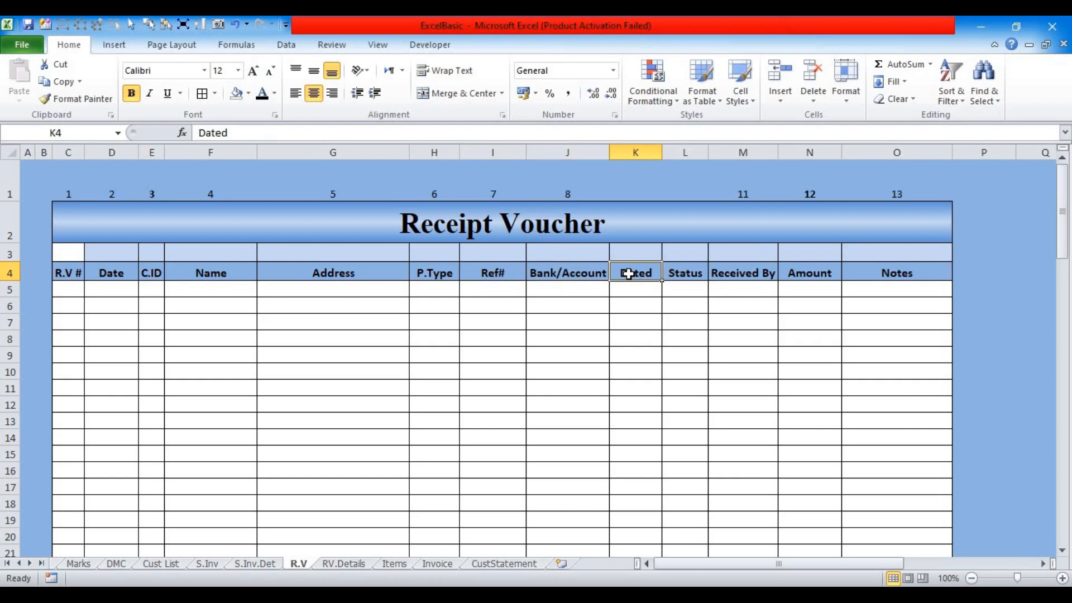
left_click(681, 272)
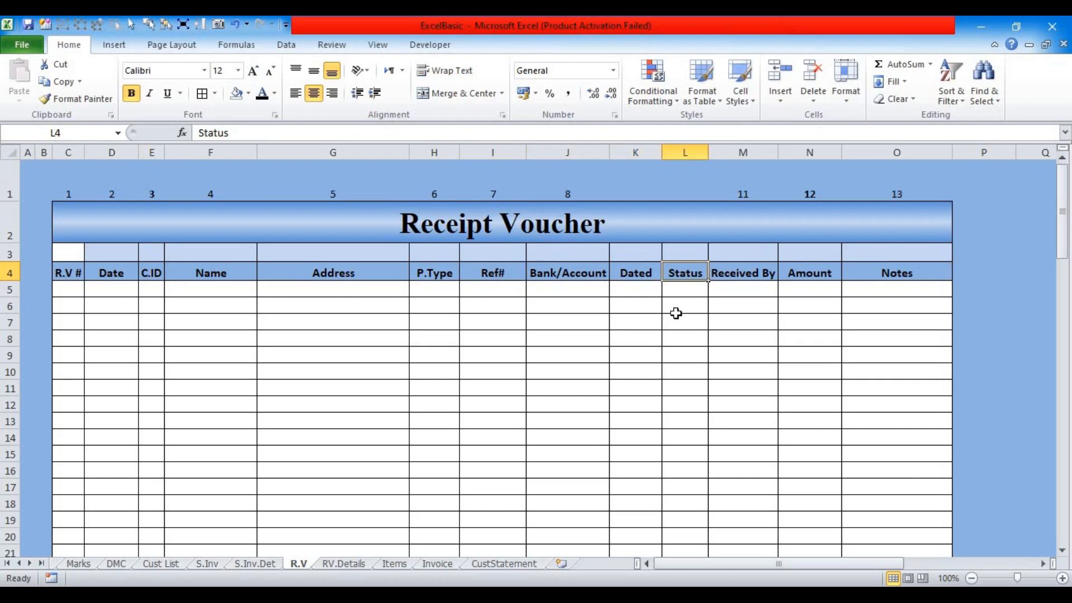
left_click(740, 275)
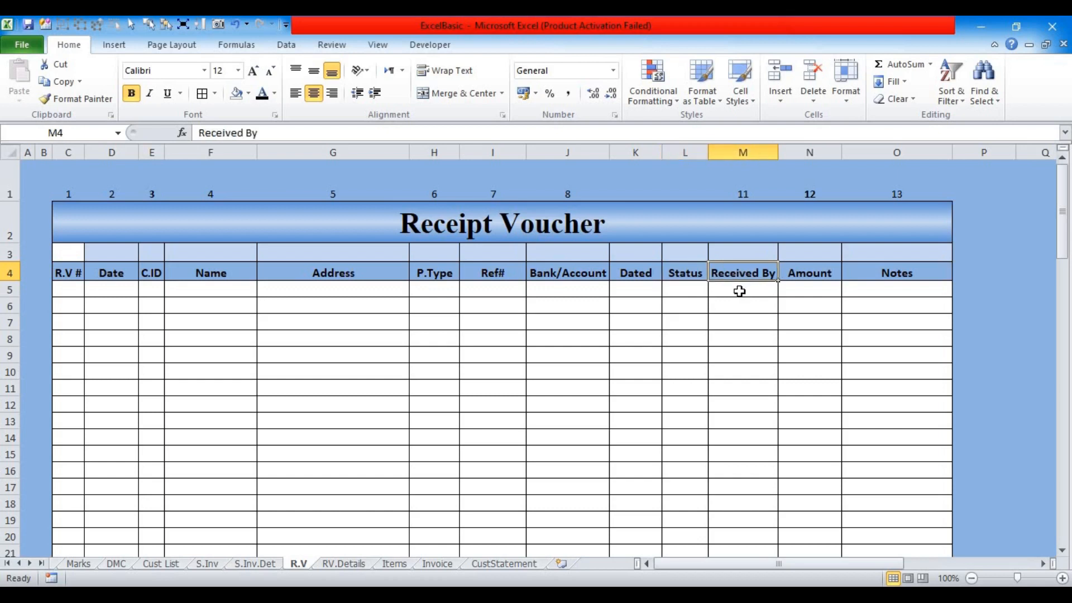
left_click(807, 290)
left_click(848, 285)
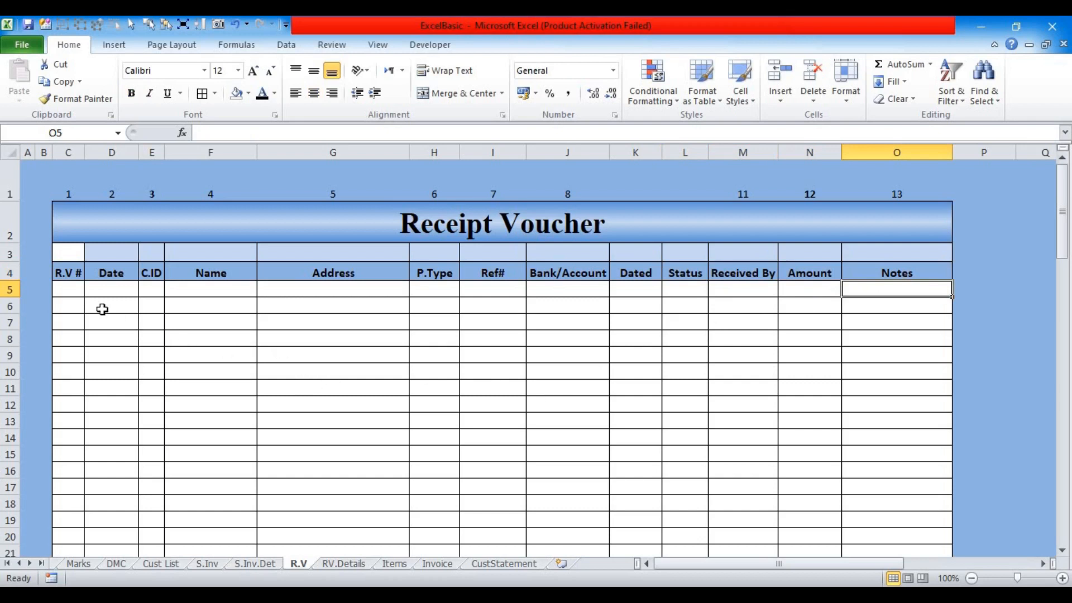
Step: Start the first voucher record in row 5 with R.V # 201, date 30/09/23 and the customer ID
left_click(67, 290)
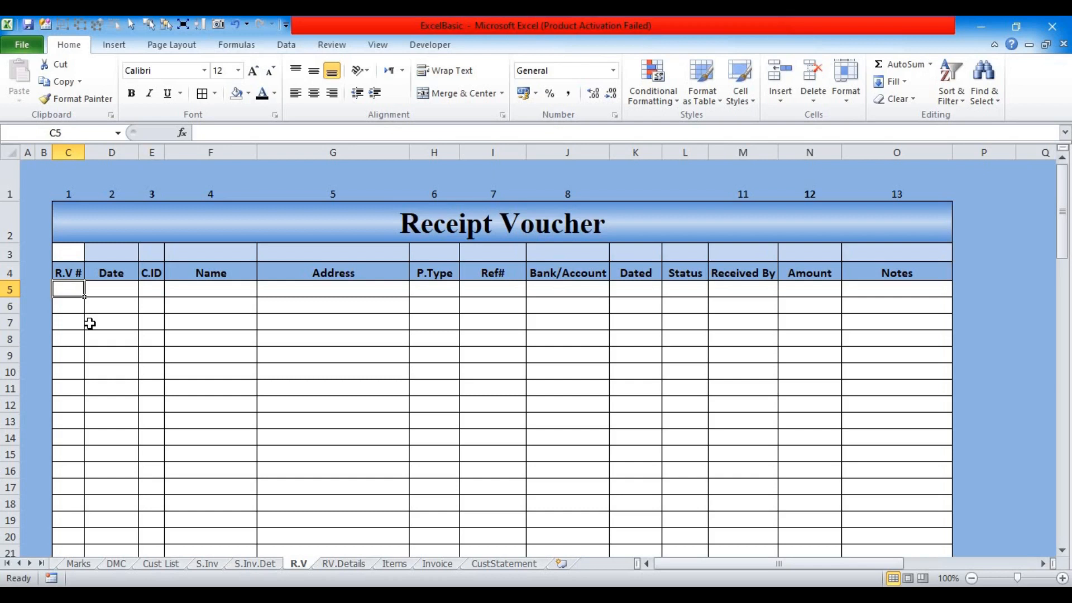
type("201")
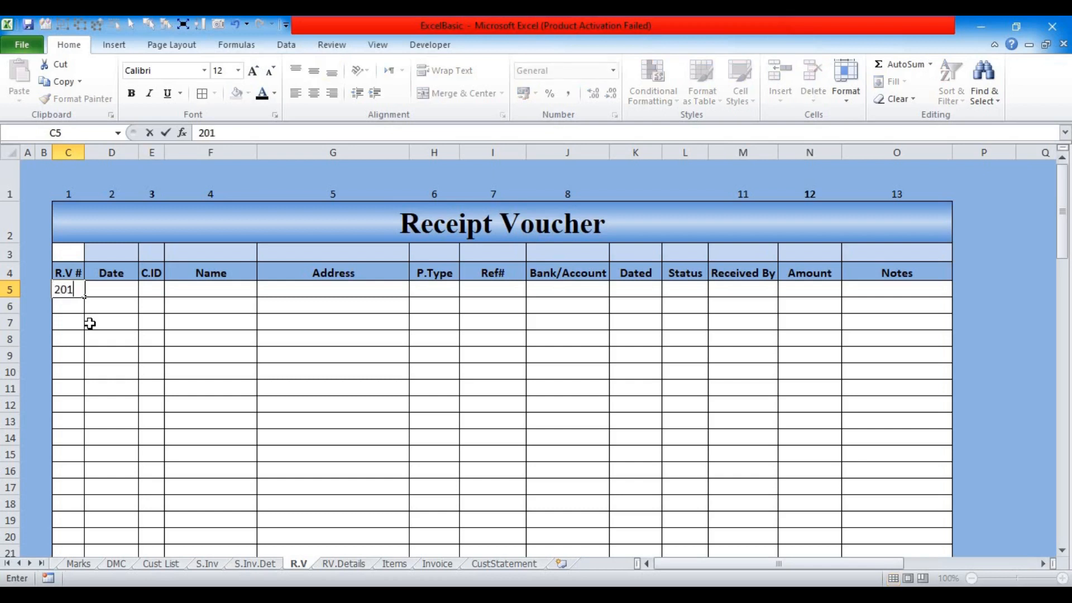
key("Tab")
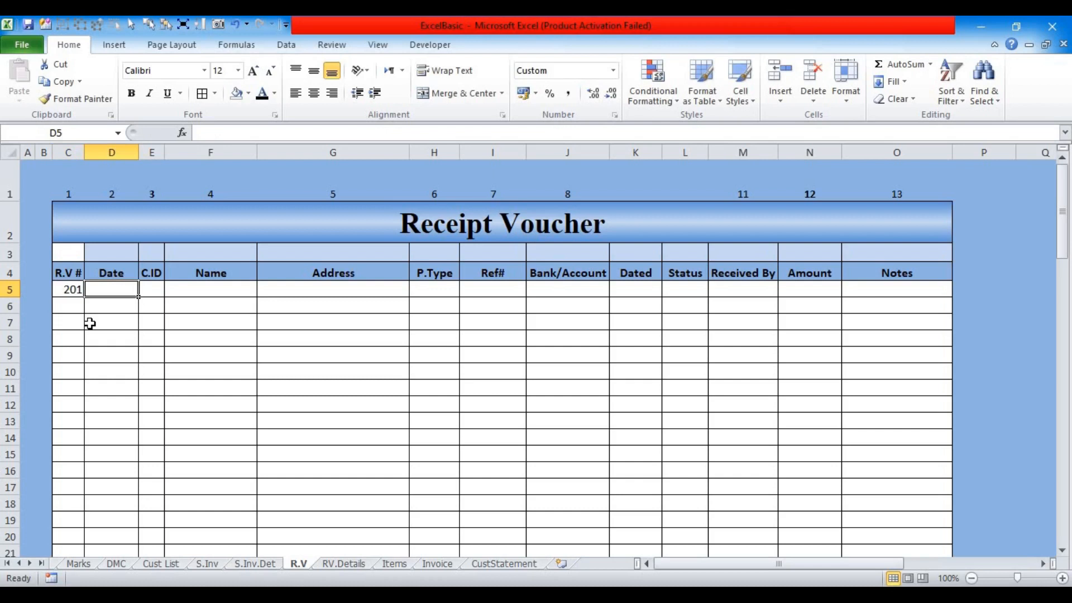
type("30/09/23")
key("Tab")
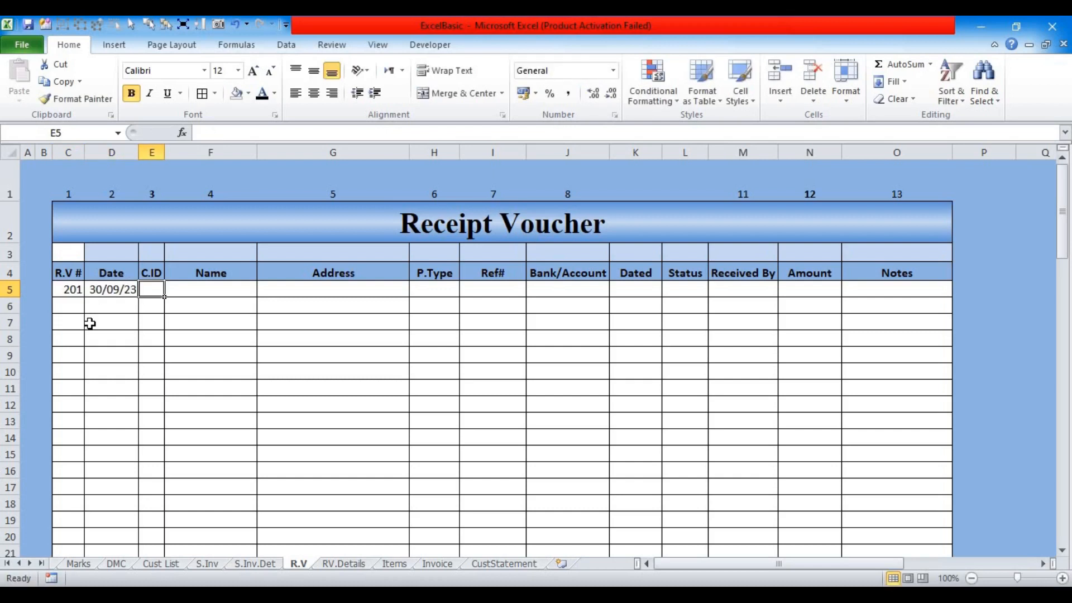
type("1")
key("Tab")
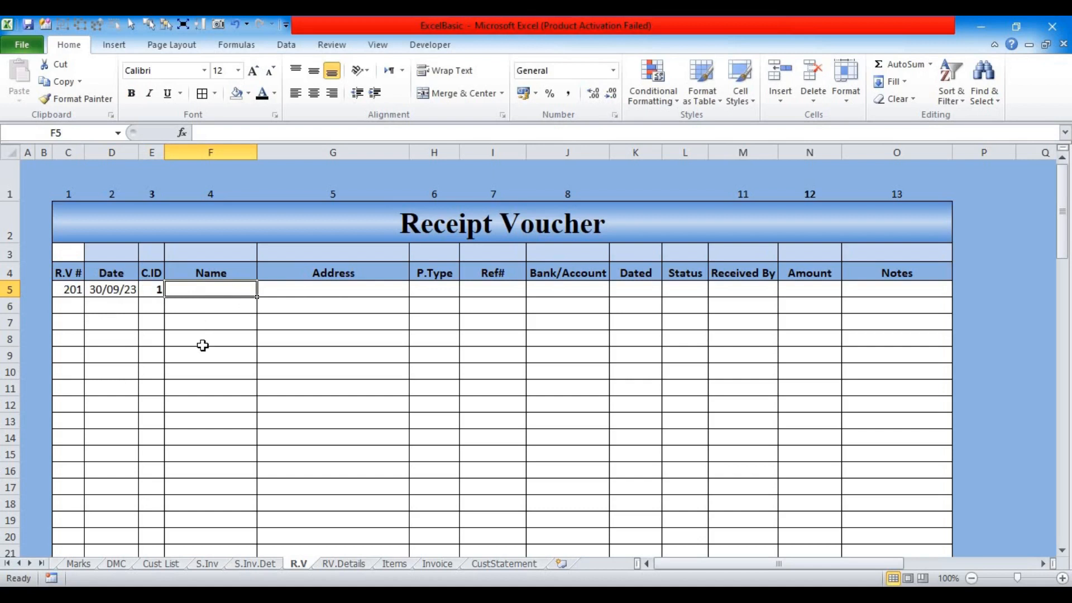
Step: Start a VLOOKUP formula in Name cell F5 with the customer ID in E5 as the lookup value
type("=vl")
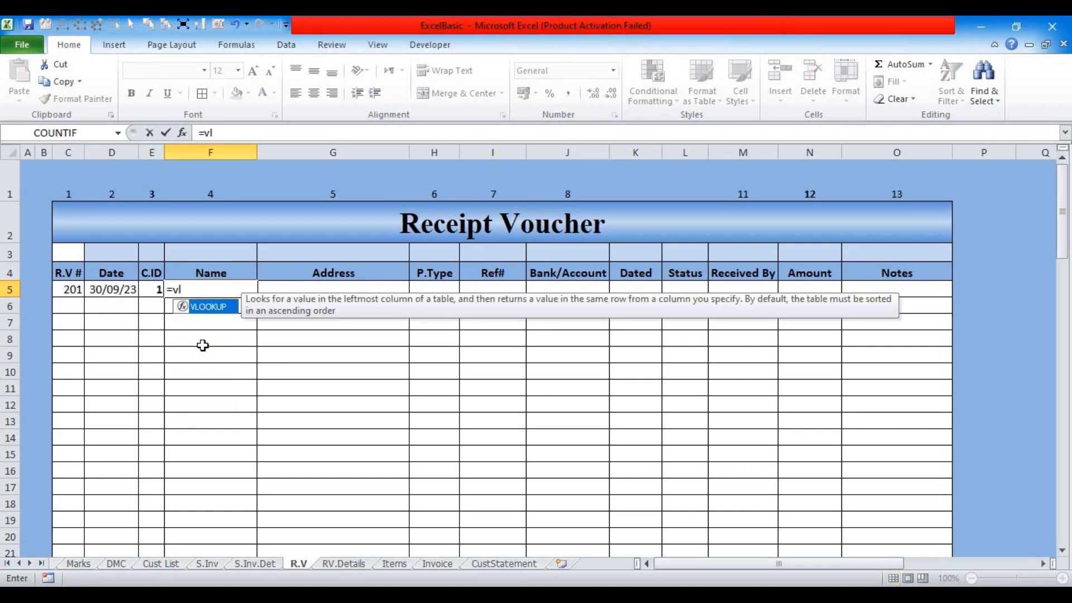
key("Tab")
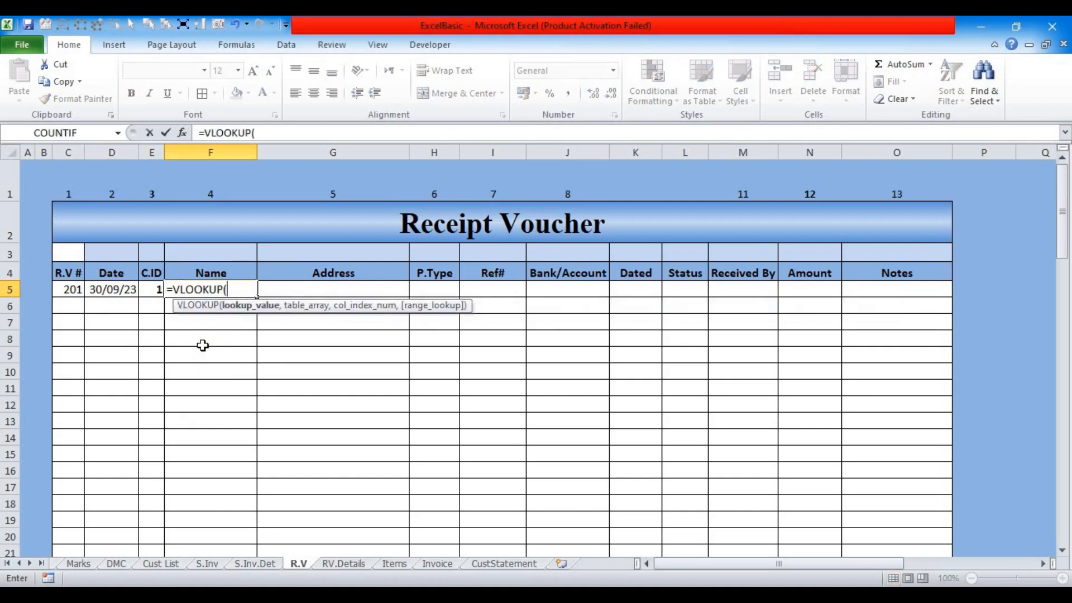
left_click(153, 290)
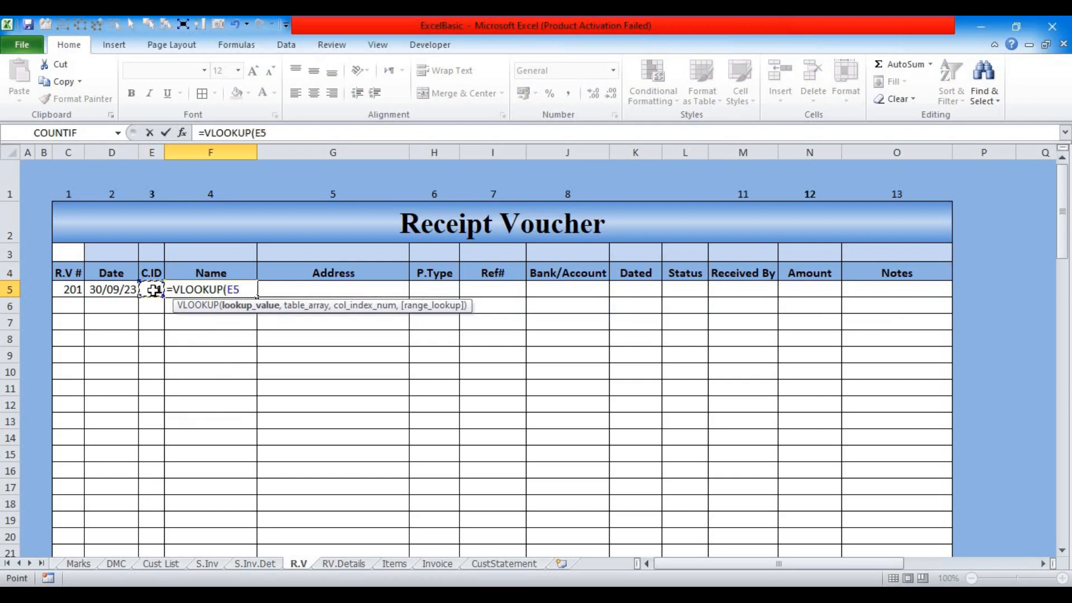
type(",")
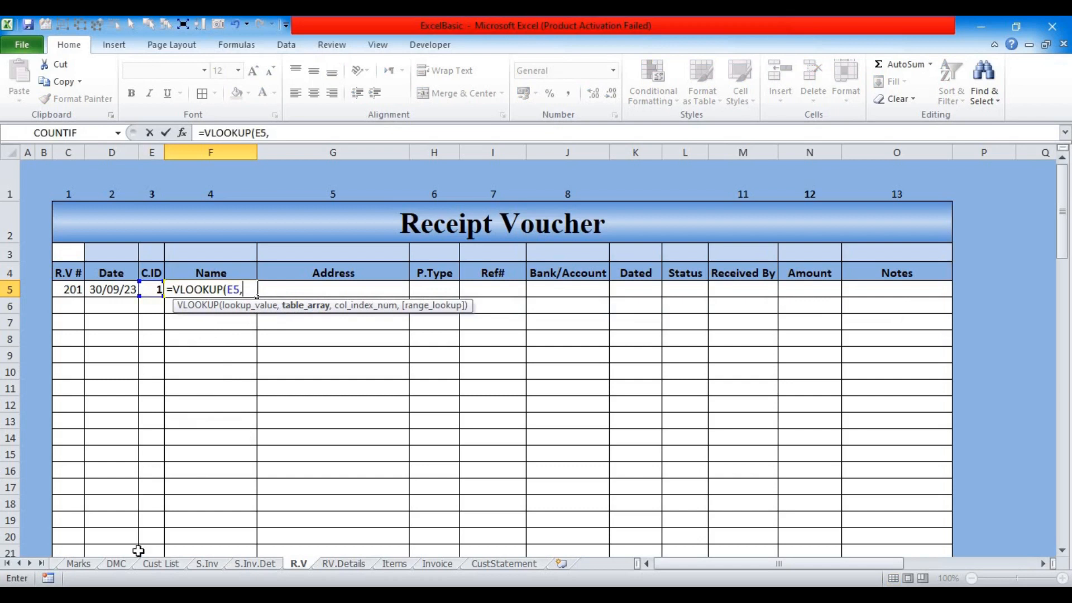
Step: Set the VLOOKUP's table array to C5:H999 on the Cust List sheet
left_click(158, 564)
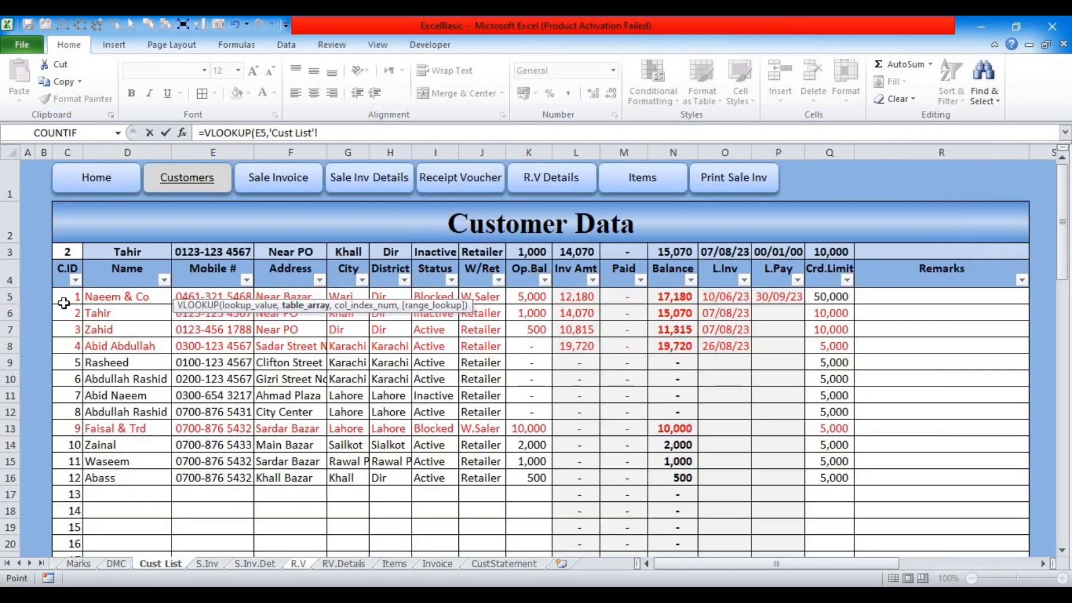
left_click_drag(62, 302, 399, 531)
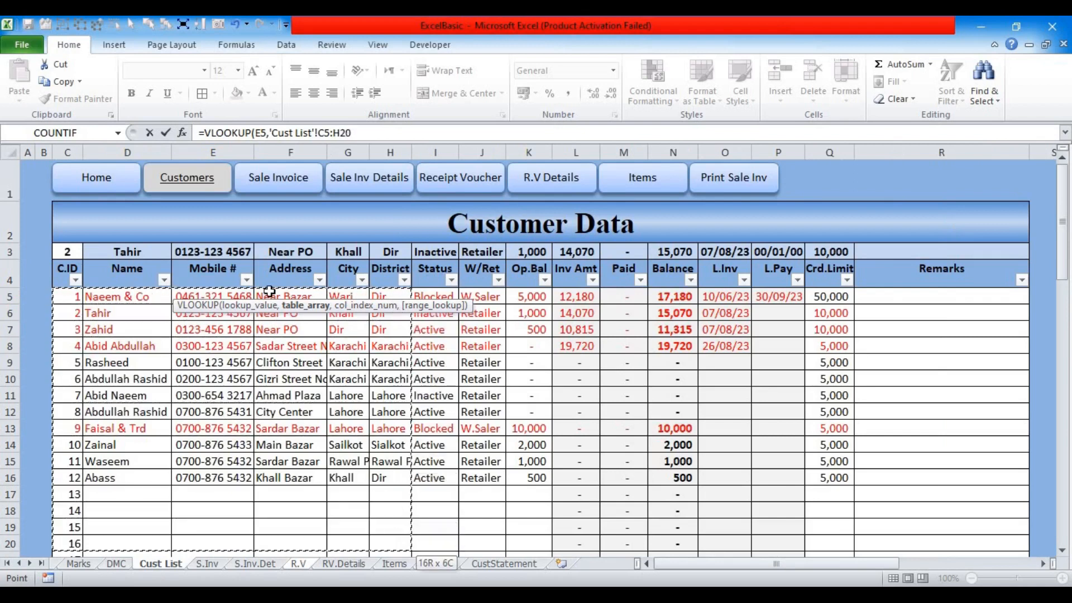
left_click(371, 134)
key("BackSpace")
type("999")
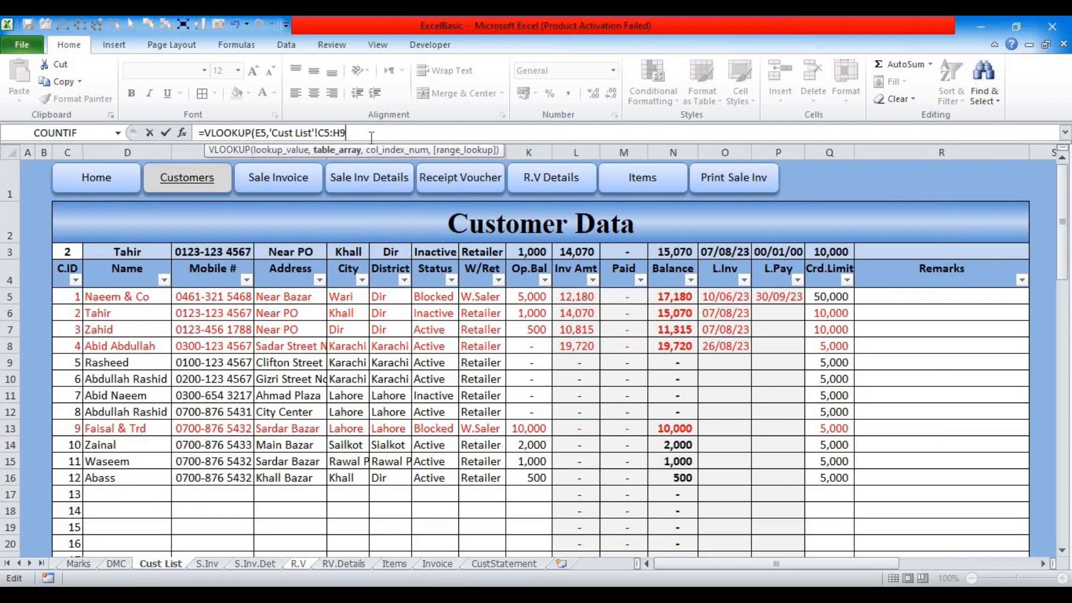
type(",")
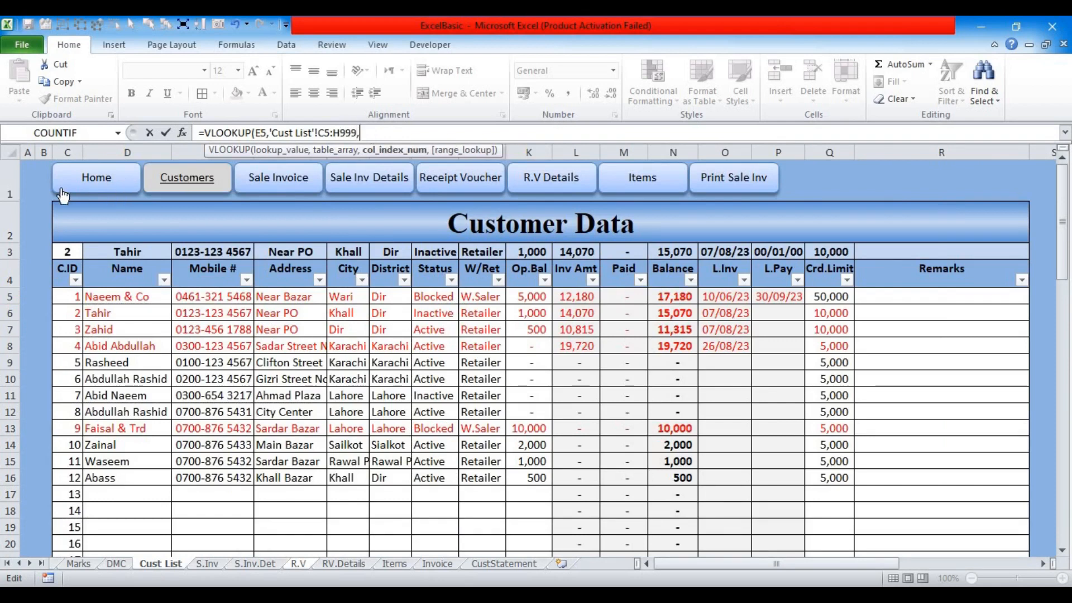
Step: Complete the F5 VLOOKUP with 'Cust List'!D1 as the column index and 0 for an exact match
left_click(41, 179)
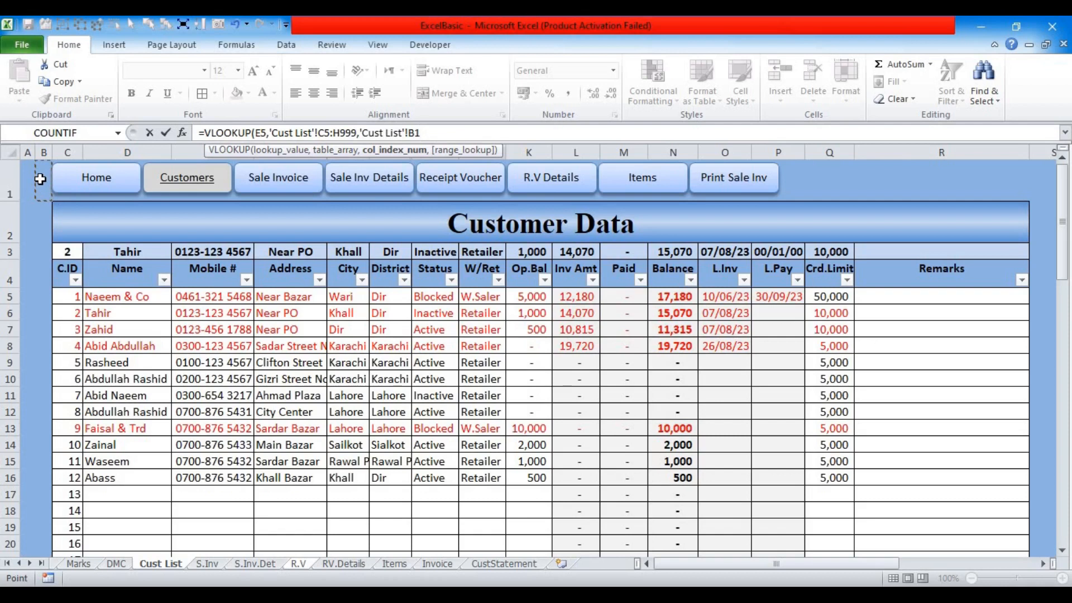
key("Right")
key("Right")
type(",")
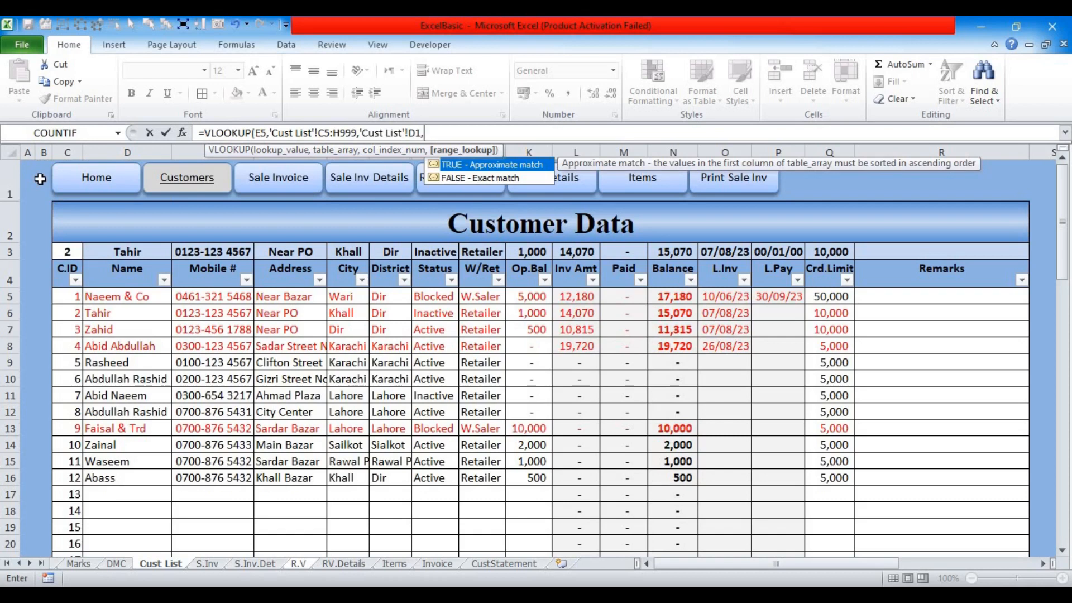
type("0")
key("Return")
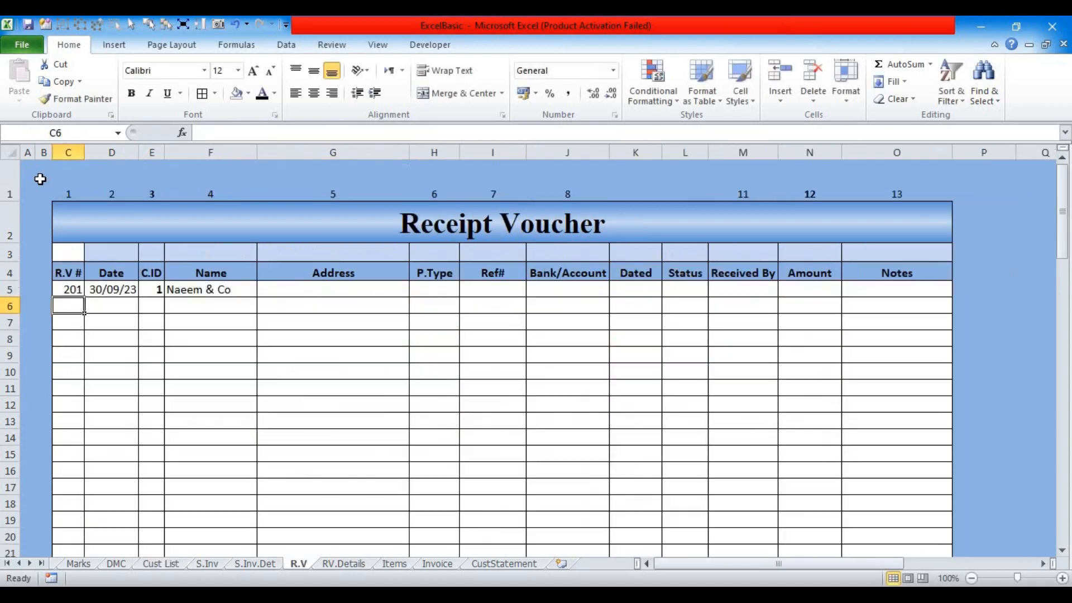
Step: Copy the F5 lookup formula into Address cell G5 and set its column index reference to 'Cust List'!G$1
left_click(184, 290)
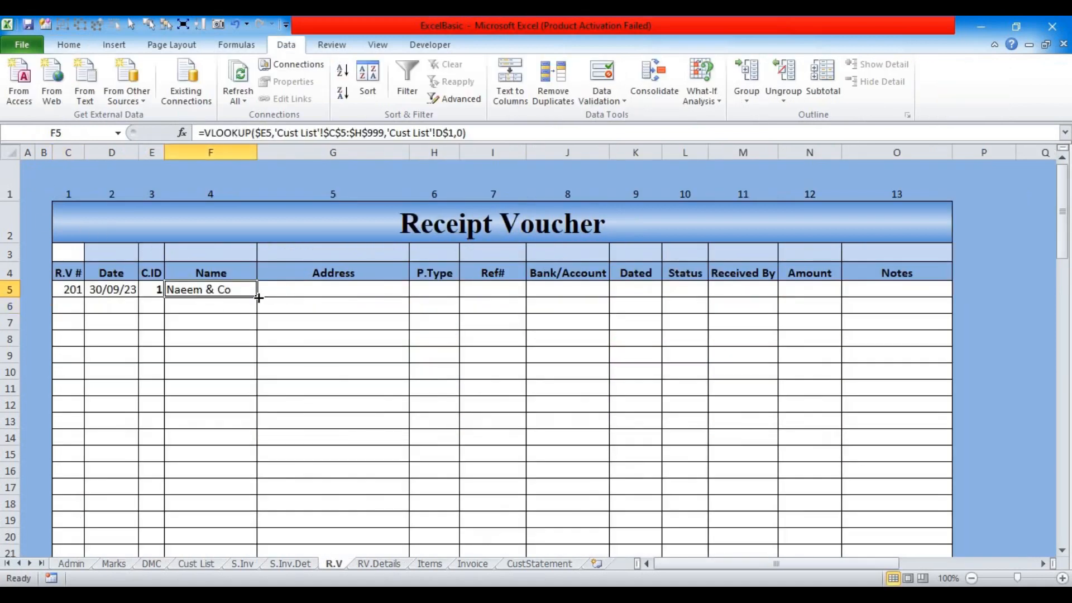
left_click_drag(258, 298, 314, 287)
left_click(312, 288)
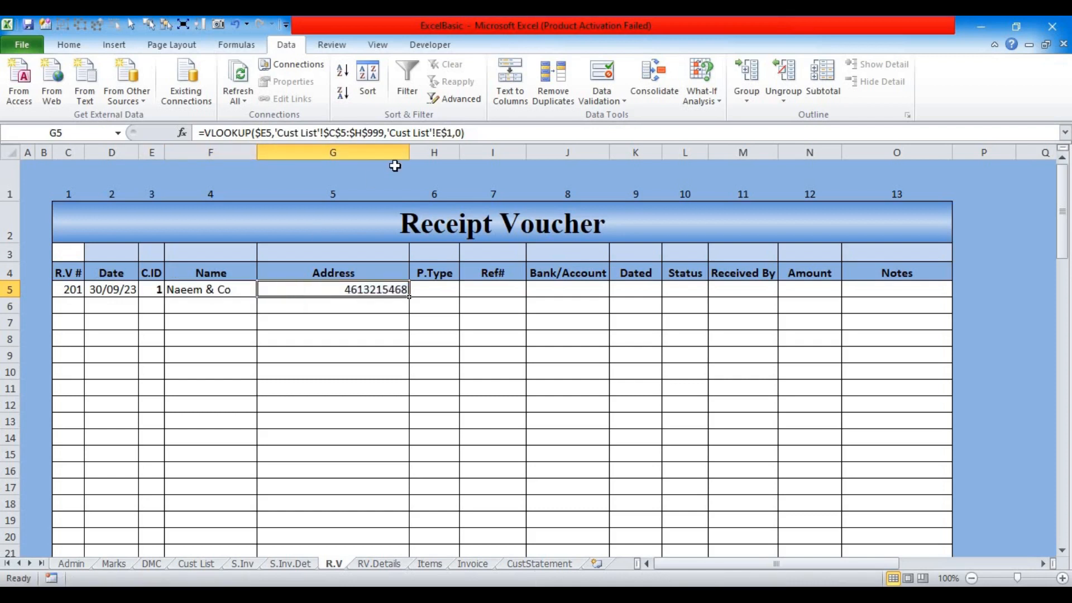
left_click(442, 132)
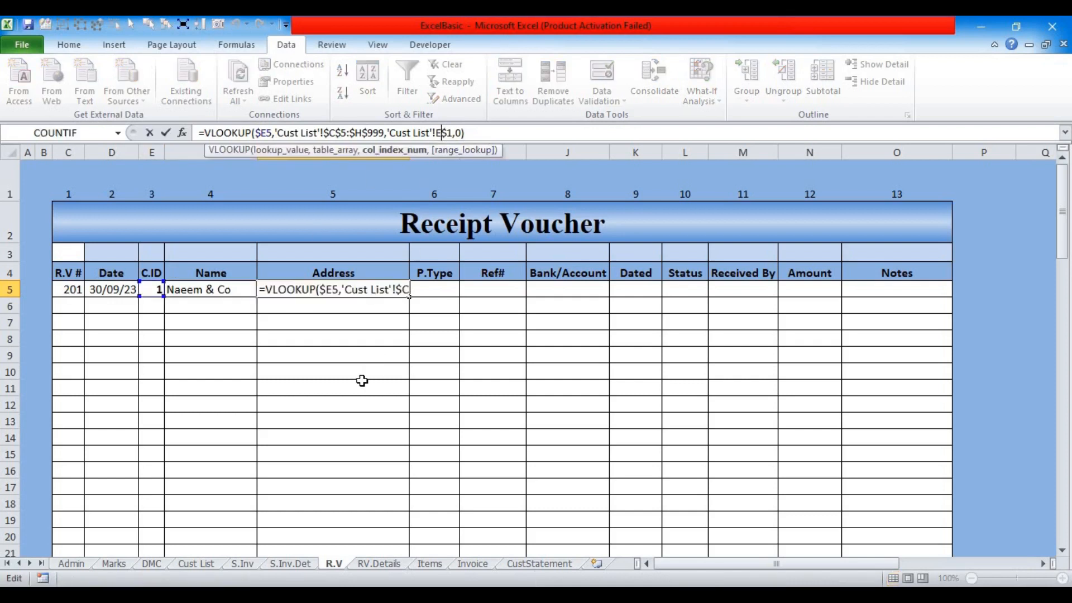
key("Left")
type("$")
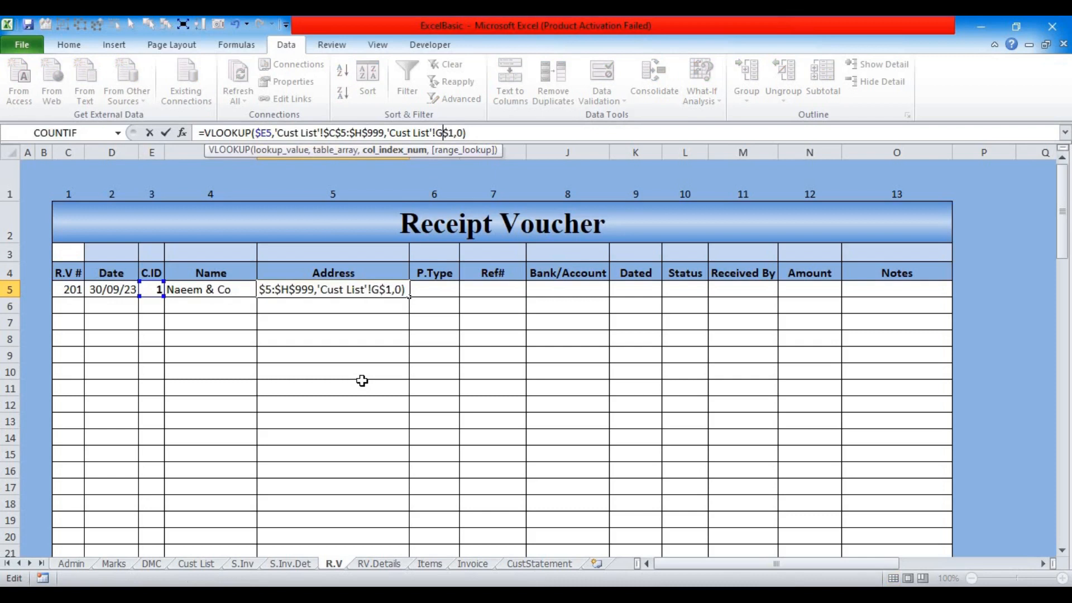
key("Return")
left_click(291, 290)
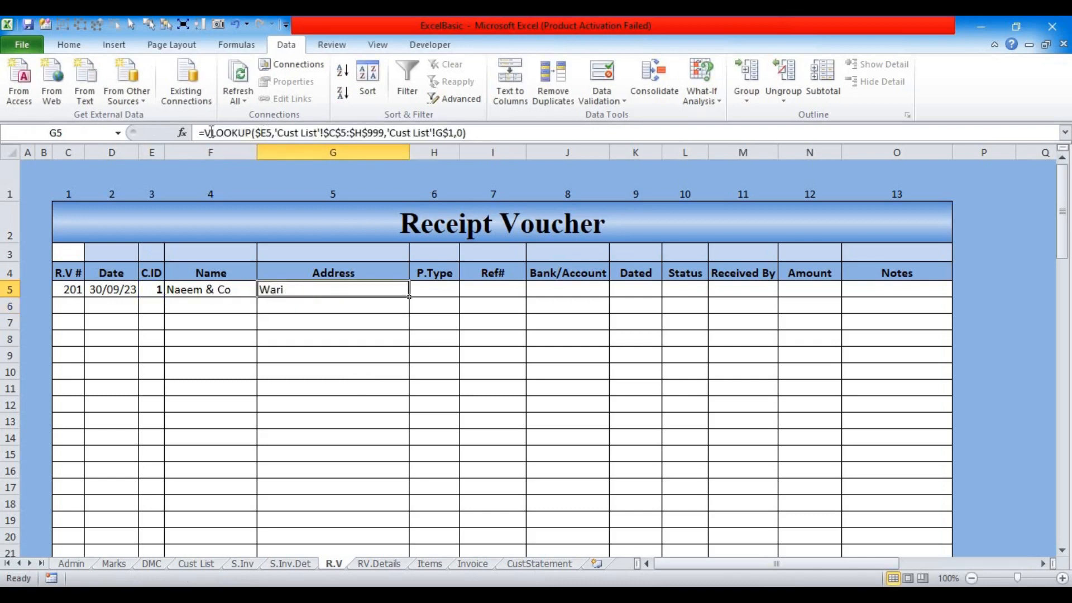
Step: Extend the G5 formula with &", "& followed by a second copy of its VLOOKUP
left_click_drag(211, 133, 494, 132)
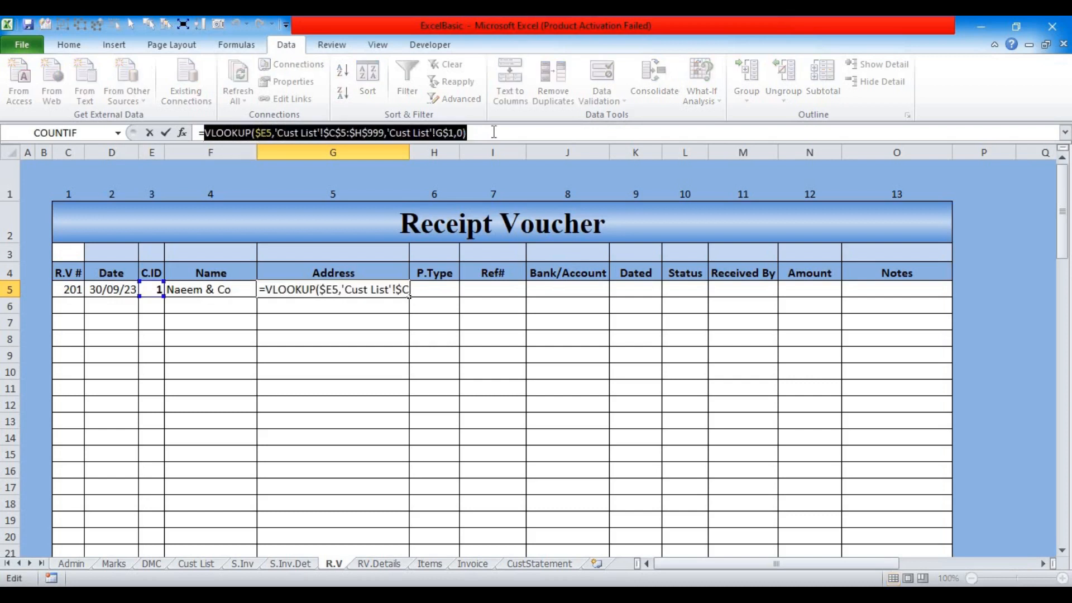
key("Escape")
left_click(494, 132)
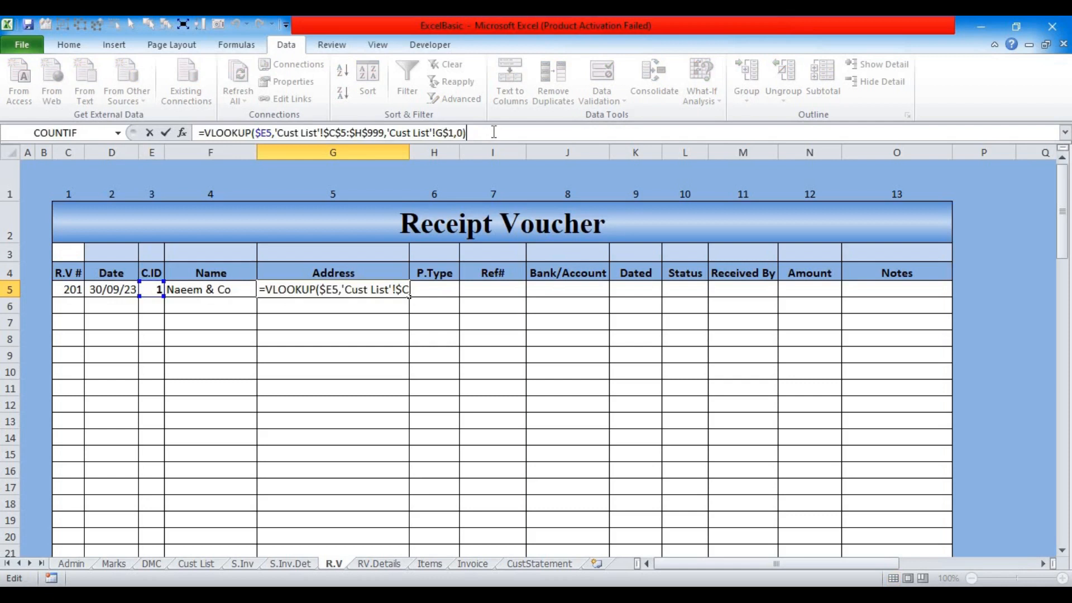
type("&")
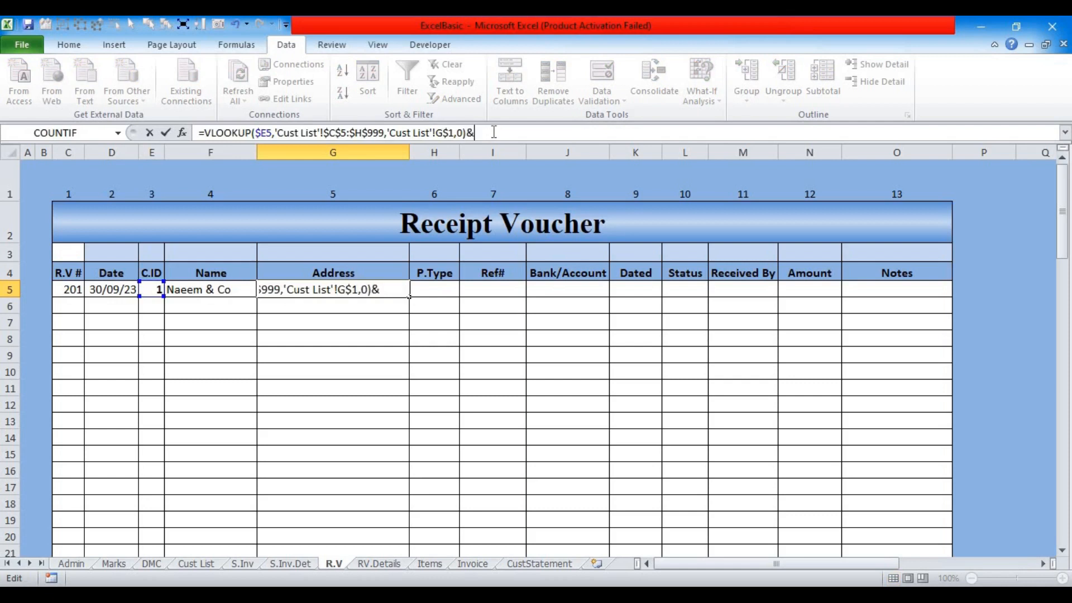
type("\", \"&")
key("ctrl+v")
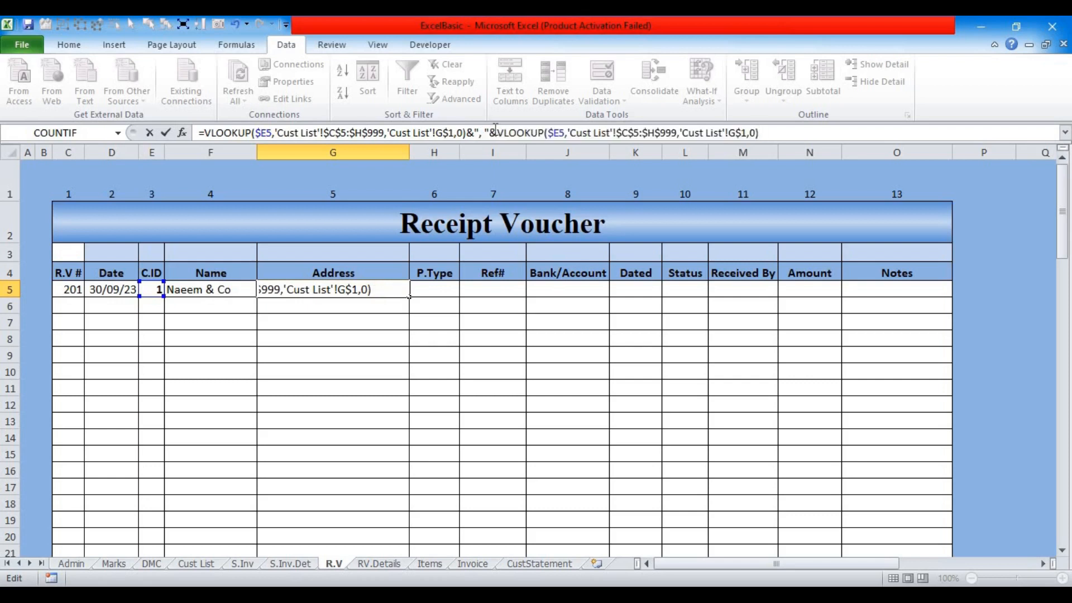
Step: Set the column index reference of the second VLOOKUP in G5 to 'Cust List'!H$1
left_click(736, 132)
key("BackSpace")
type("H")
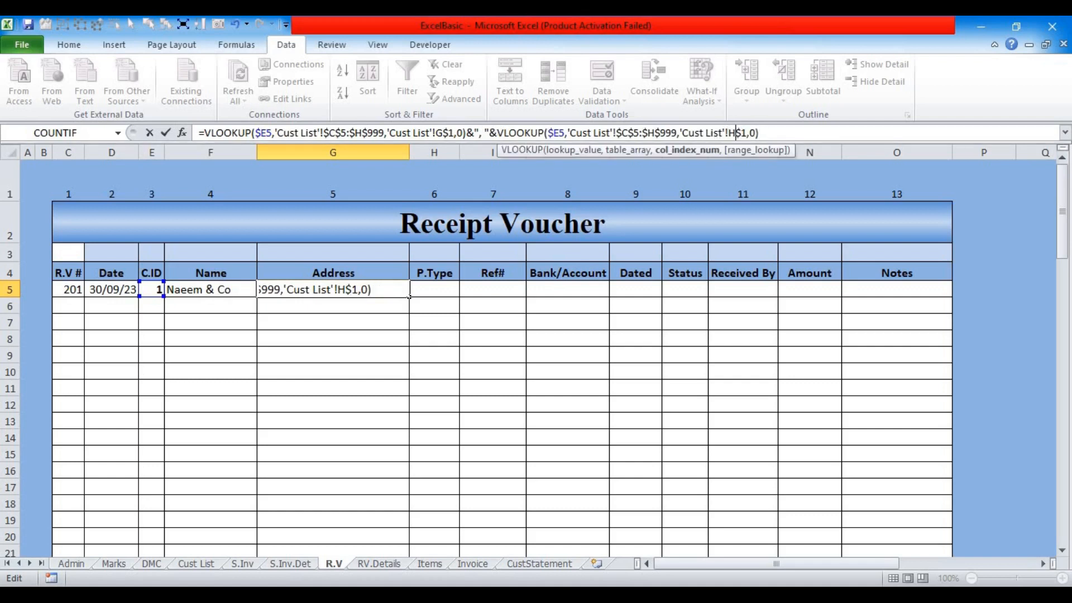
key("Return")
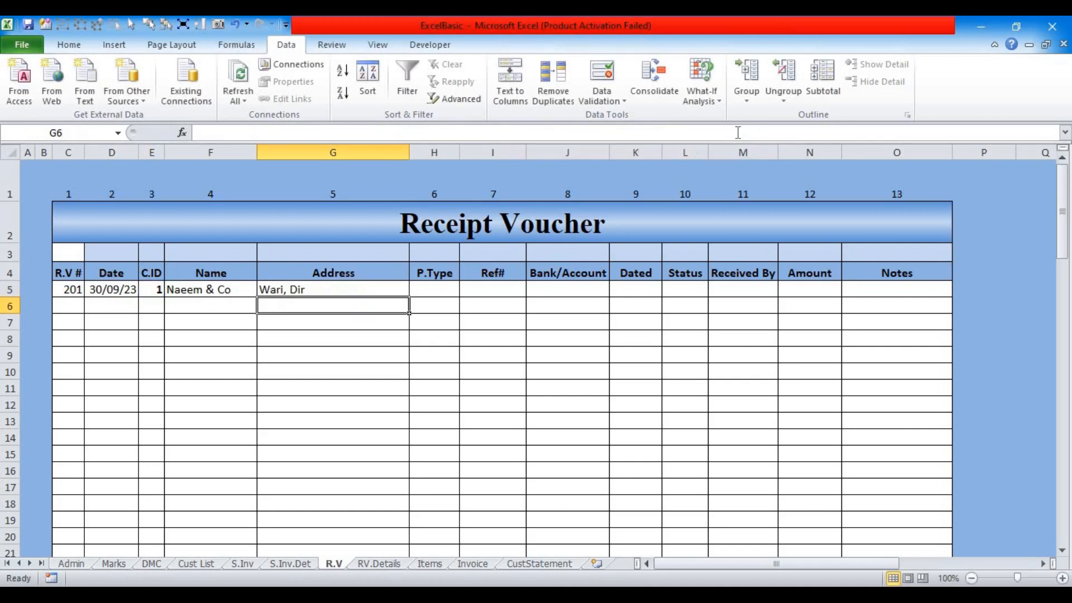
Step: Fill the Name and Address formulas in F5:G5 down the voucher table
left_click(338, 287)
left_click_drag(186, 292, 402, 292)
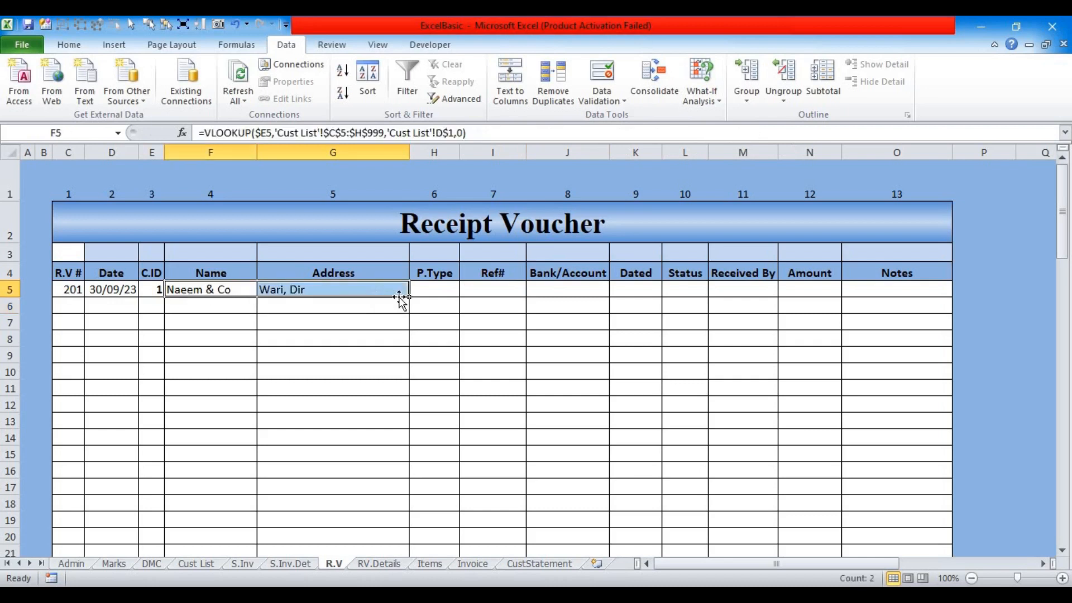
double_click(411, 297)
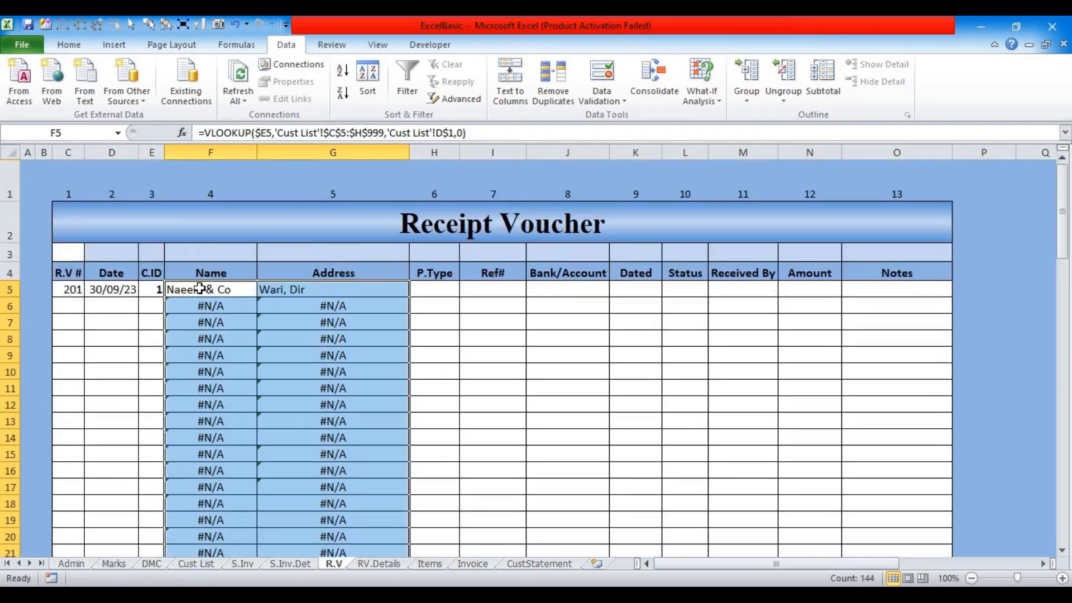
Step: Wrap the F5 VLOOKUP in IF(E5="","",…) so the name stays blank when the customer ID is empty
left_click(195, 288)
left_click(205, 133)
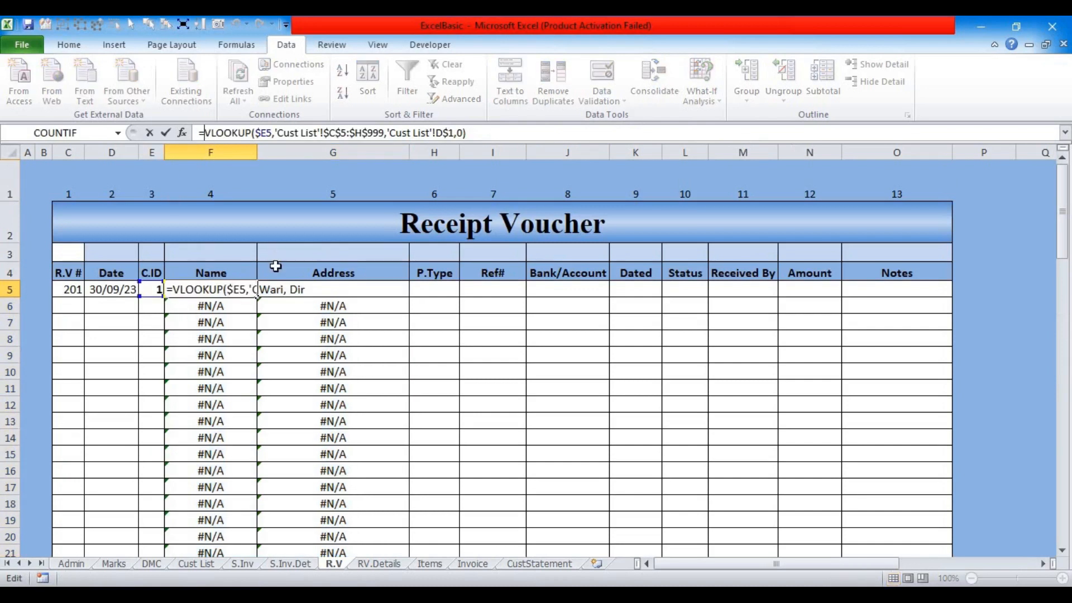
type("IF(")
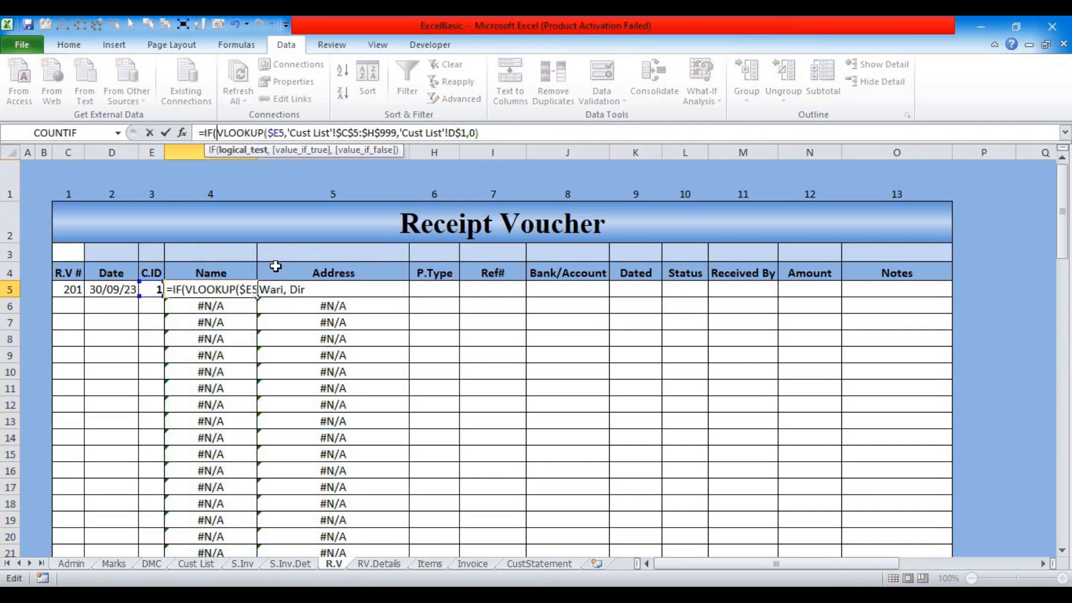
left_click(152, 291)
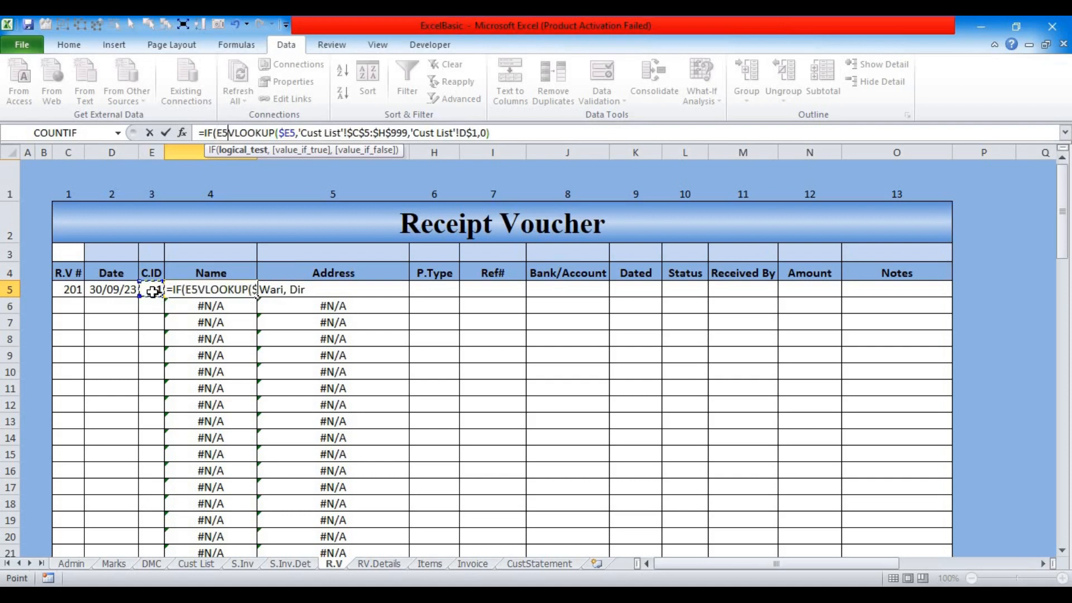
type("=")
type("\"\",\"\"")
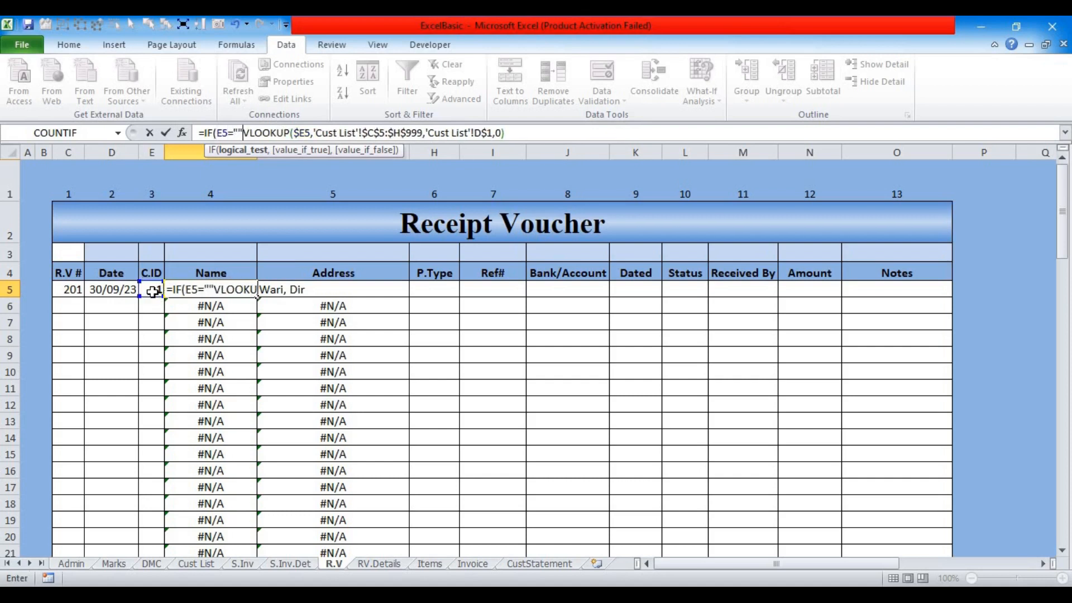
type(",")
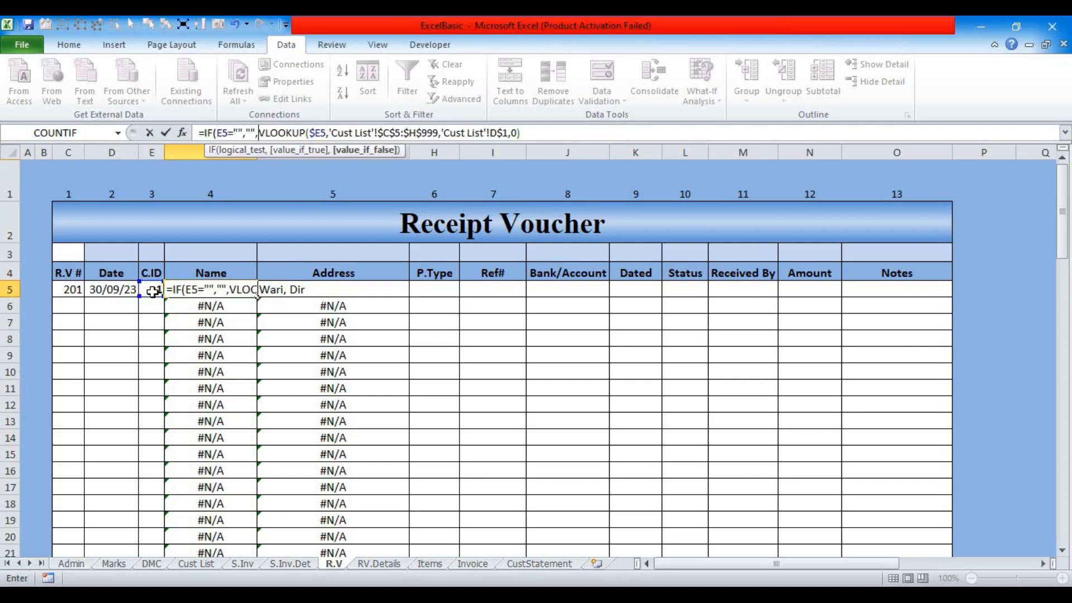
key("Return")
key("Return")
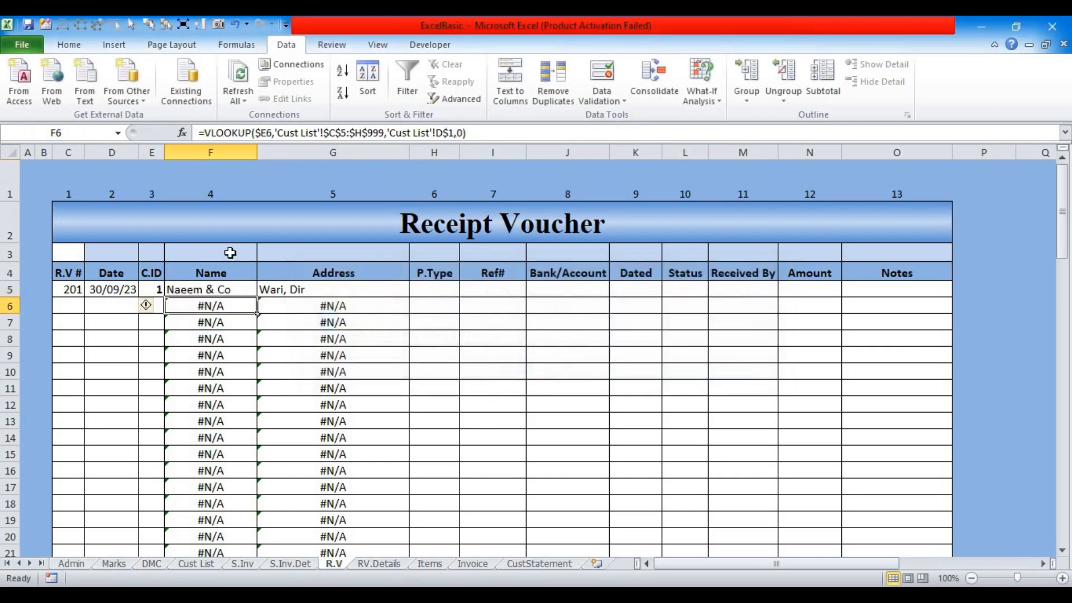
Step: Fill the F5 formula down the Name column and shade the filled cells light blue
left_click(246, 290)
double_click(257, 296)
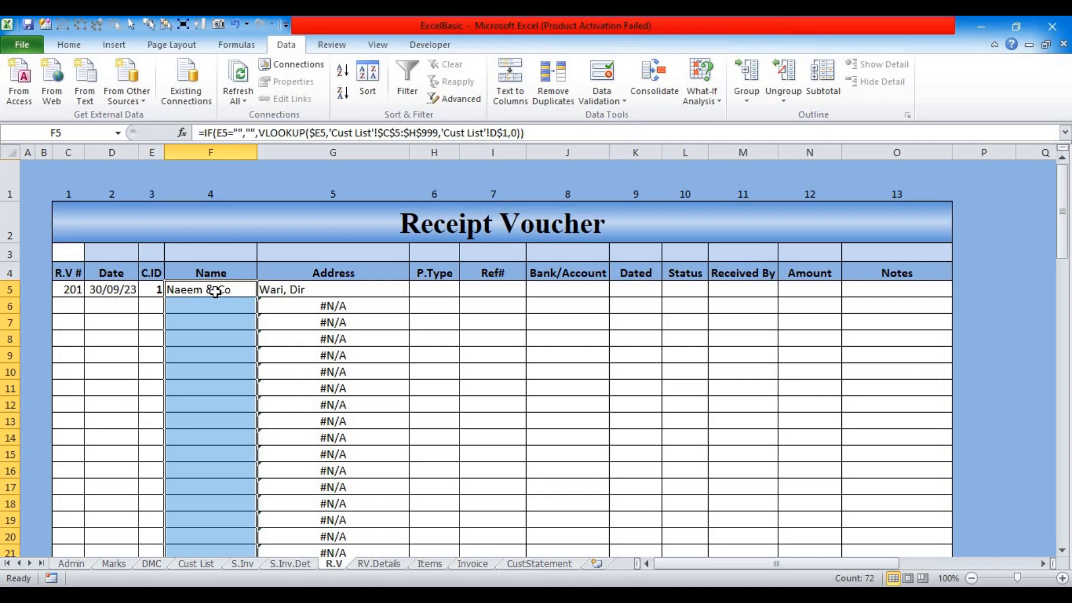
left_click(72, 46)
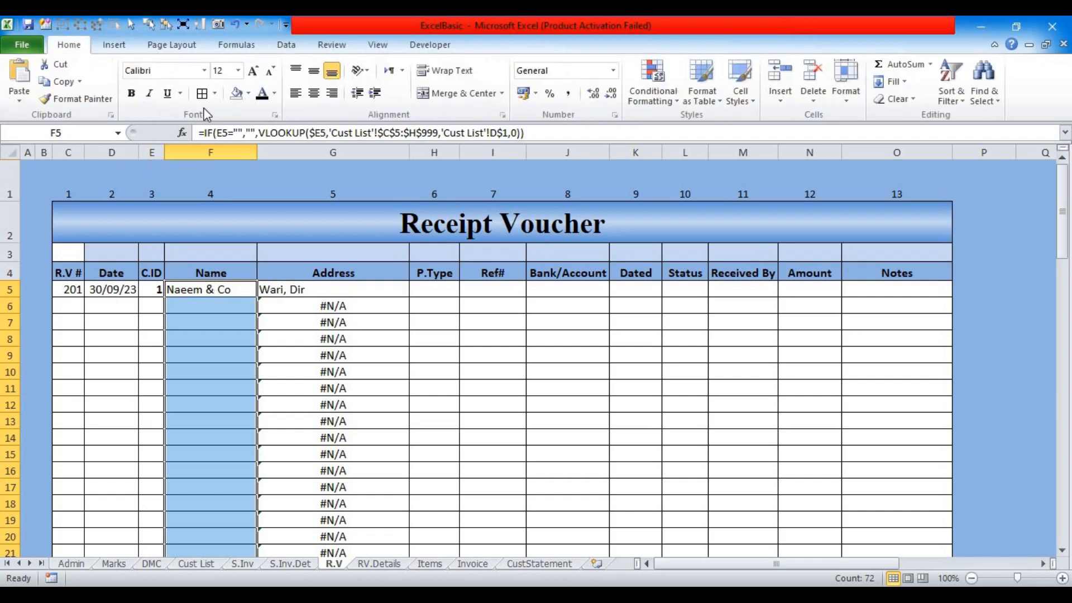
left_click(249, 94)
left_click(165, 139)
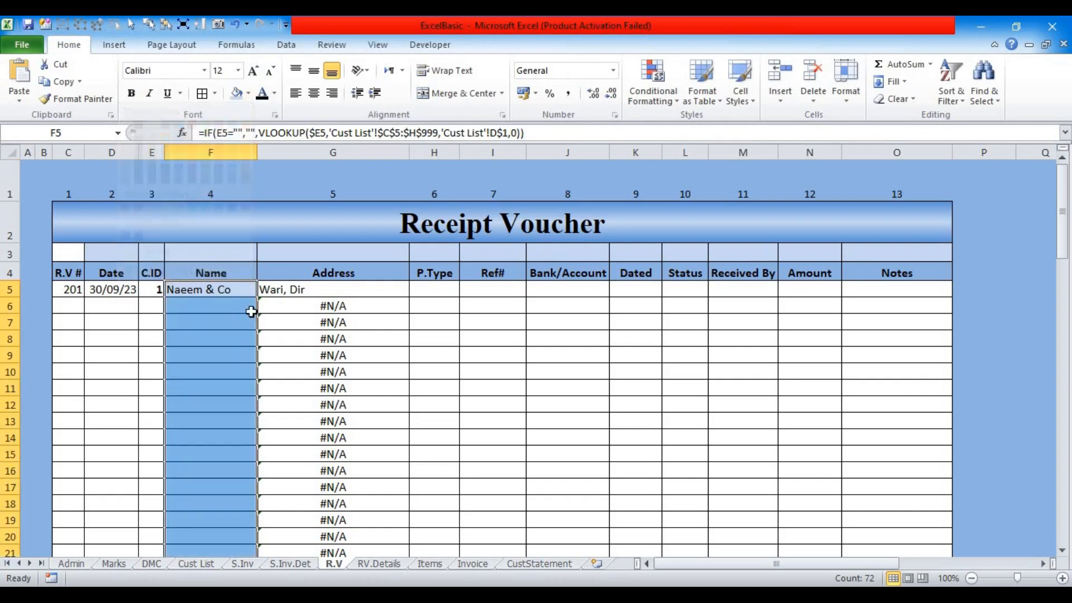
Step: Wrap the G5 address formula in IF(E5="","",…) so the address stays blank when the customer ID is empty
left_click(283, 290)
left_click(217, 134)
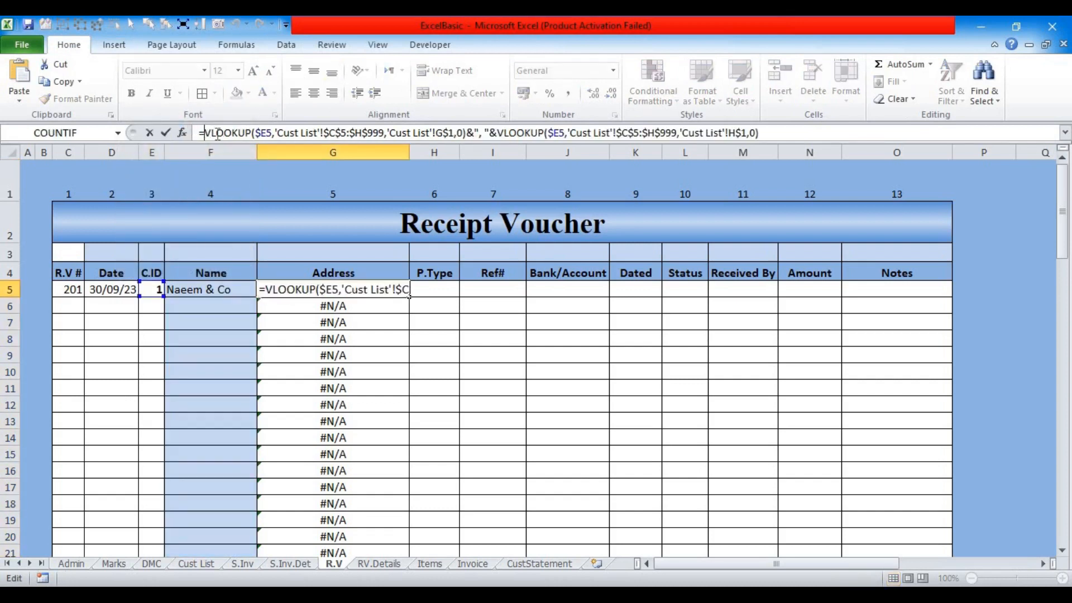
type("IF(")
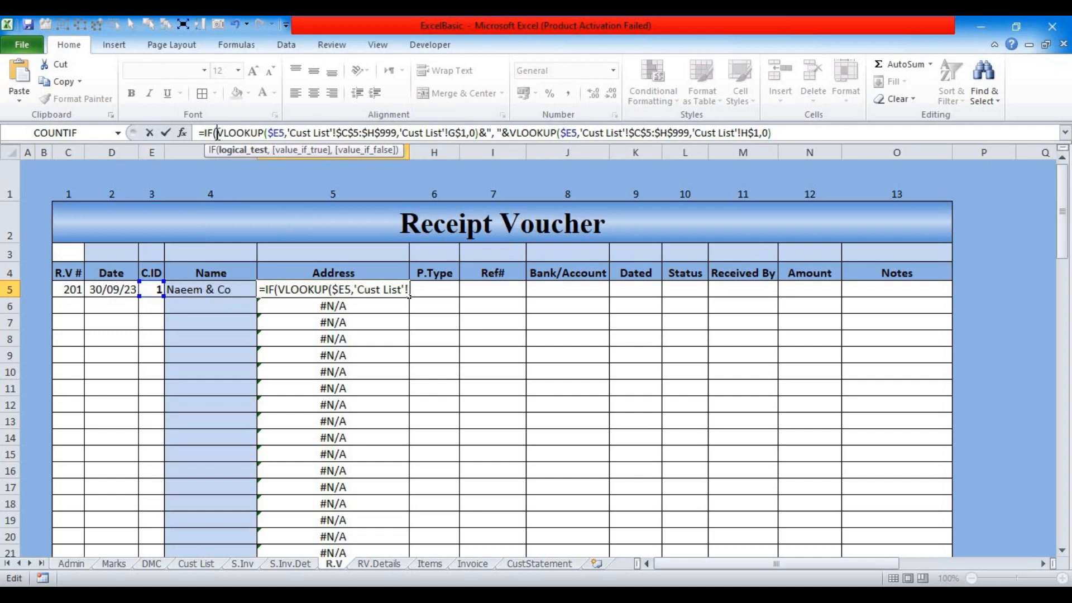
left_click(148, 290)
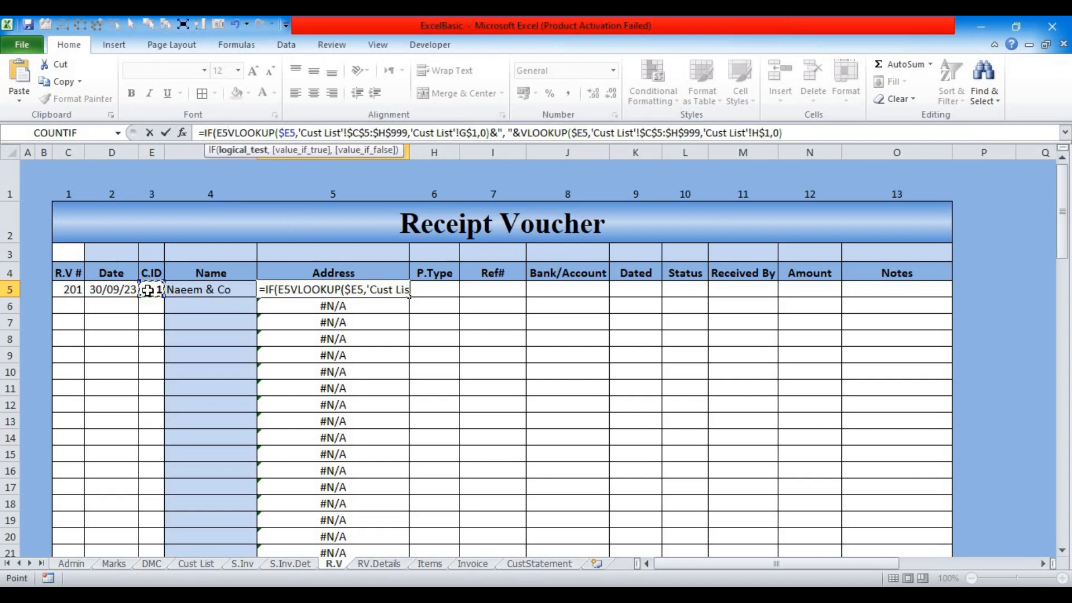
type("=\"\",\"\",")
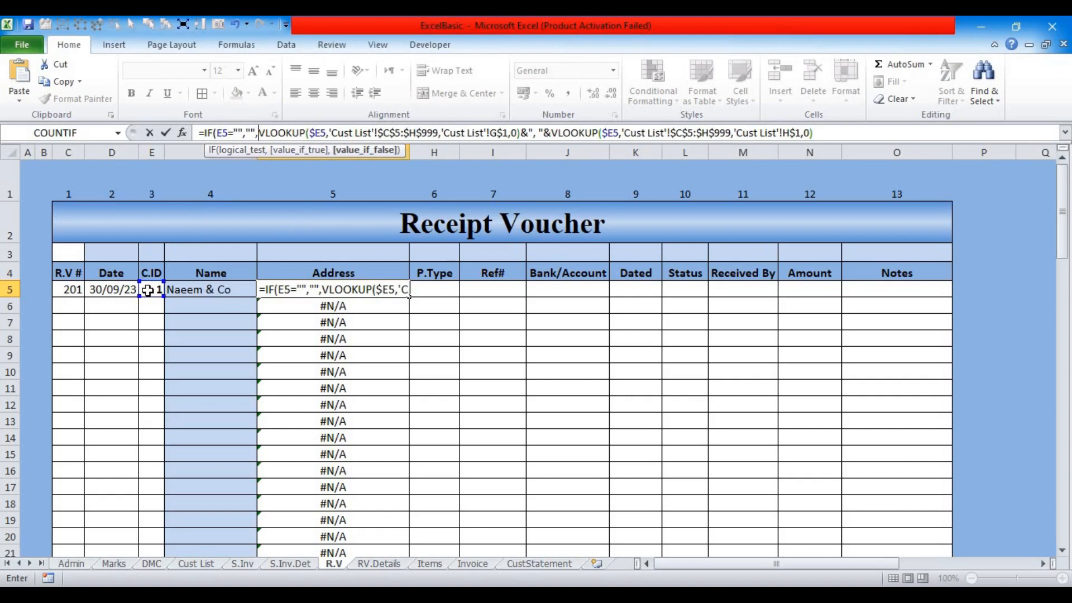
key("Return")
key("Return")
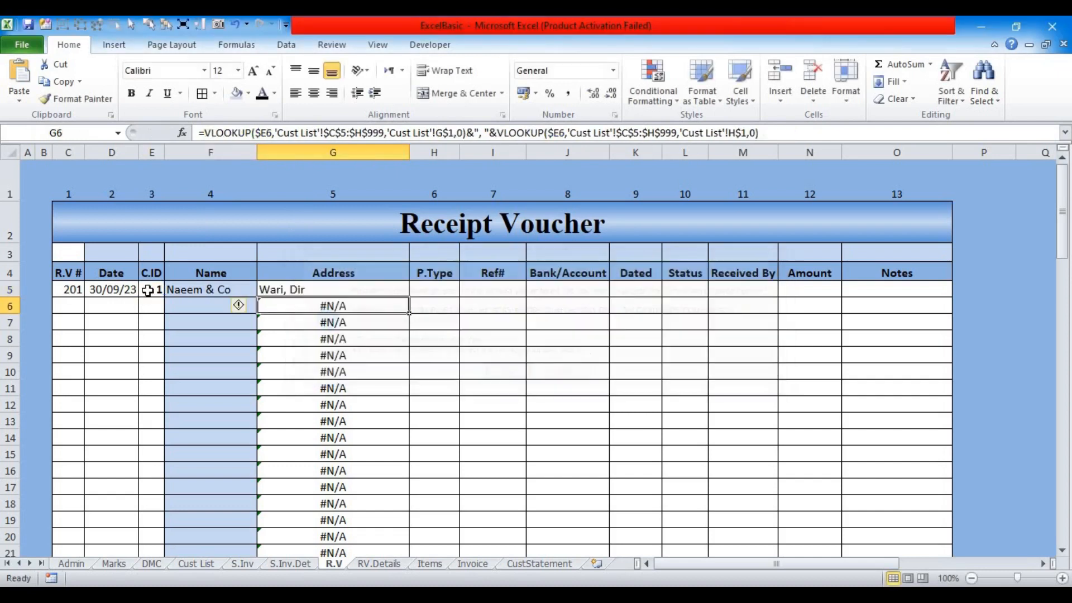
Step: Fill the G5 formula down the Address column and shade the filled cells light blue
left_click(298, 289)
double_click(408, 297)
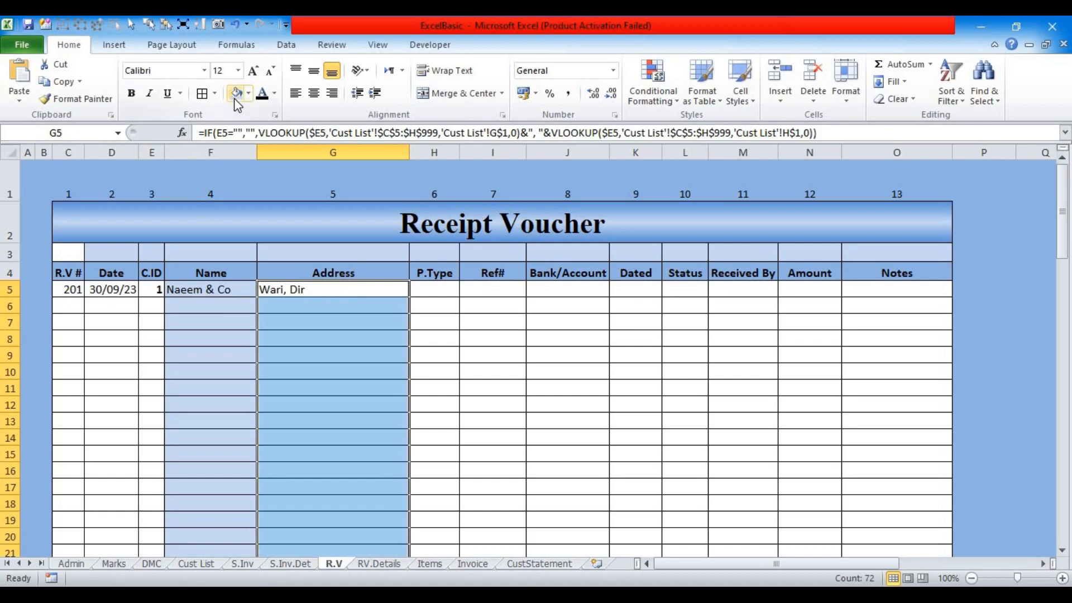
left_click(430, 286)
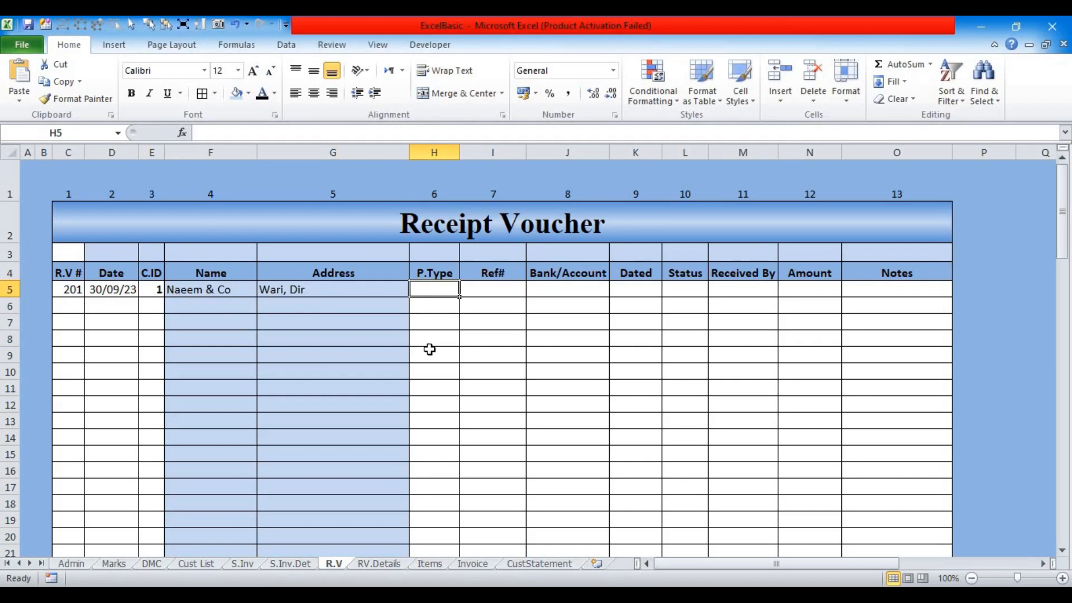
Step: Examine the entries of the Payment Types list on the Admin sheet
left_click(68, 565)
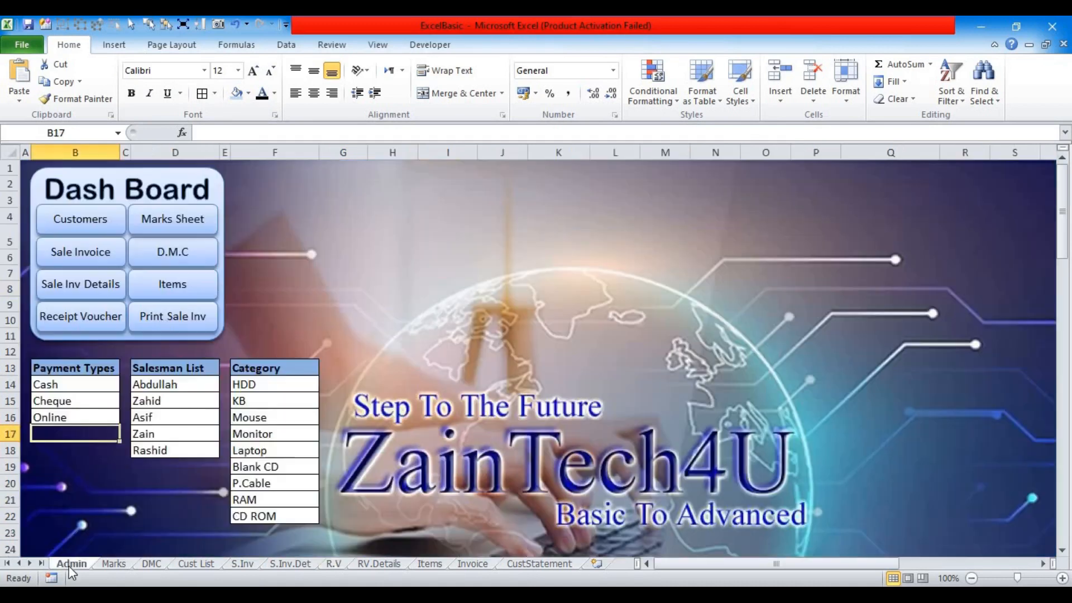
left_click_drag(67, 369, 64, 468)
left_click(69, 381)
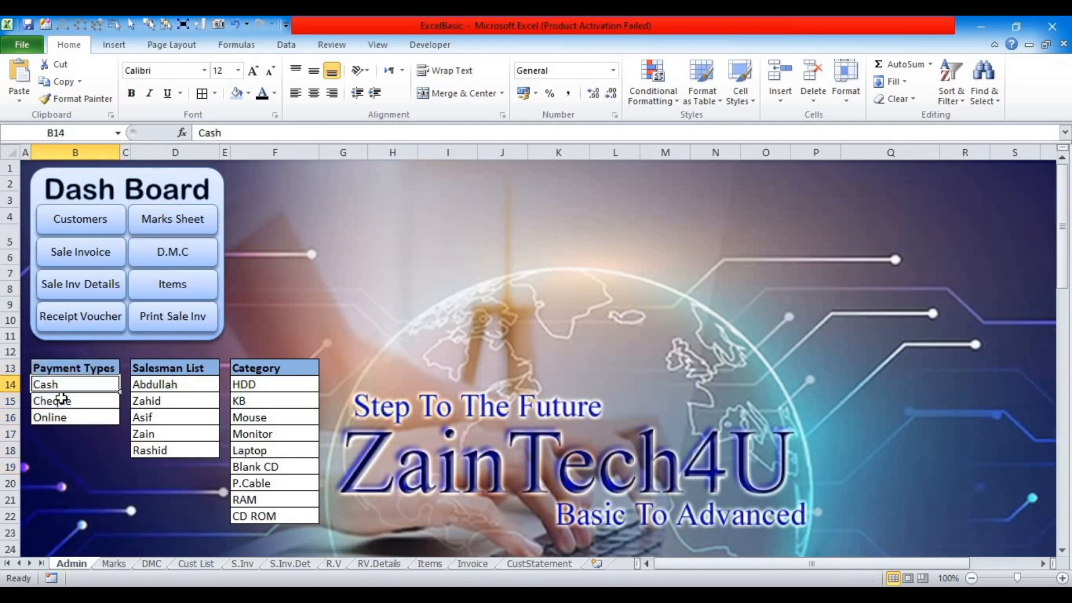
left_click(61, 401)
left_click(60, 419)
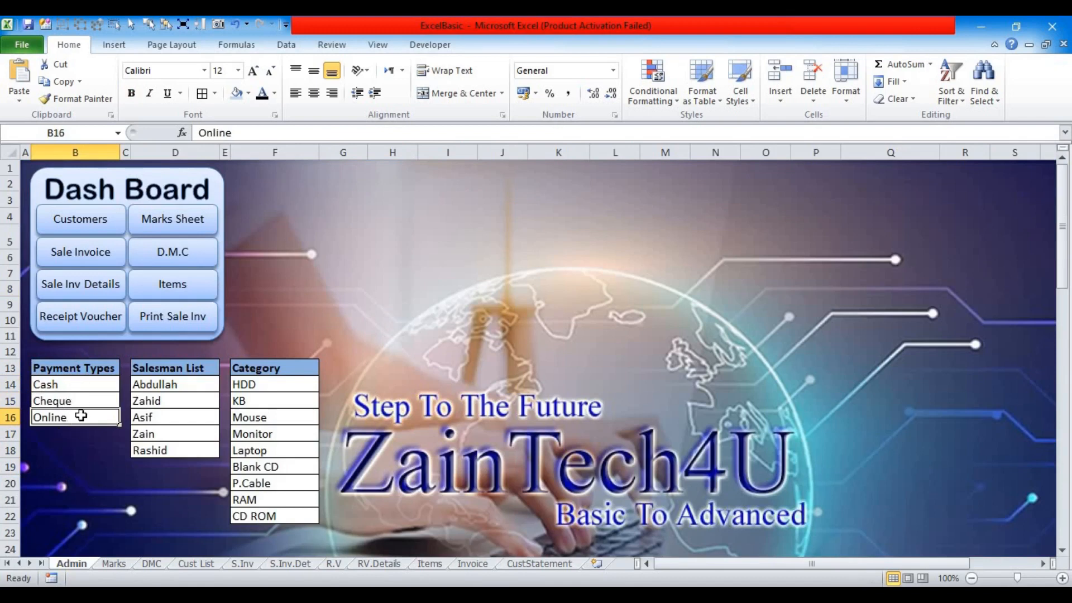
Step: Start an OFFSET formula in I5 of the Receipt Voucher sheet with reference Admin!B13, rows 1 and an empty column offset
left_click(72, 324)
left_click(431, 289)
key("Tab")
type("=fo")
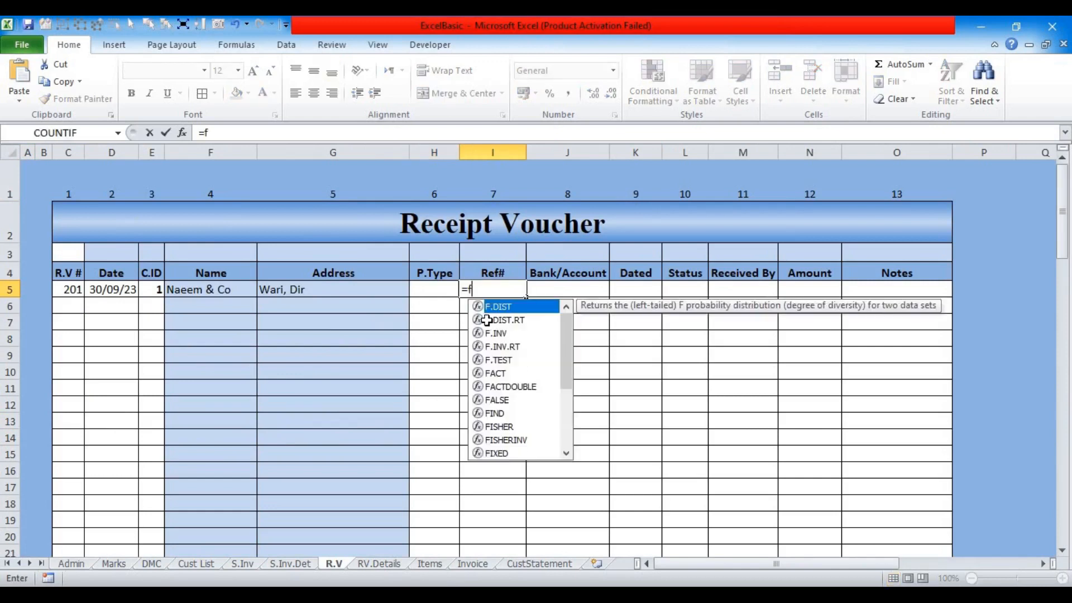
key("BackSpace")
key("BackSpace")
type("off")
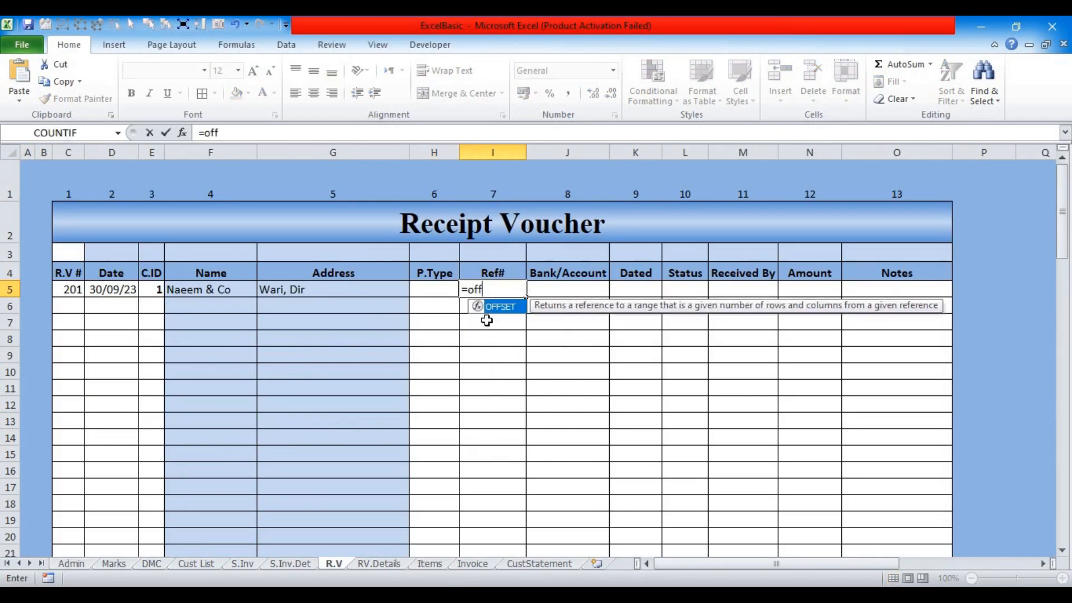
key("Tab")
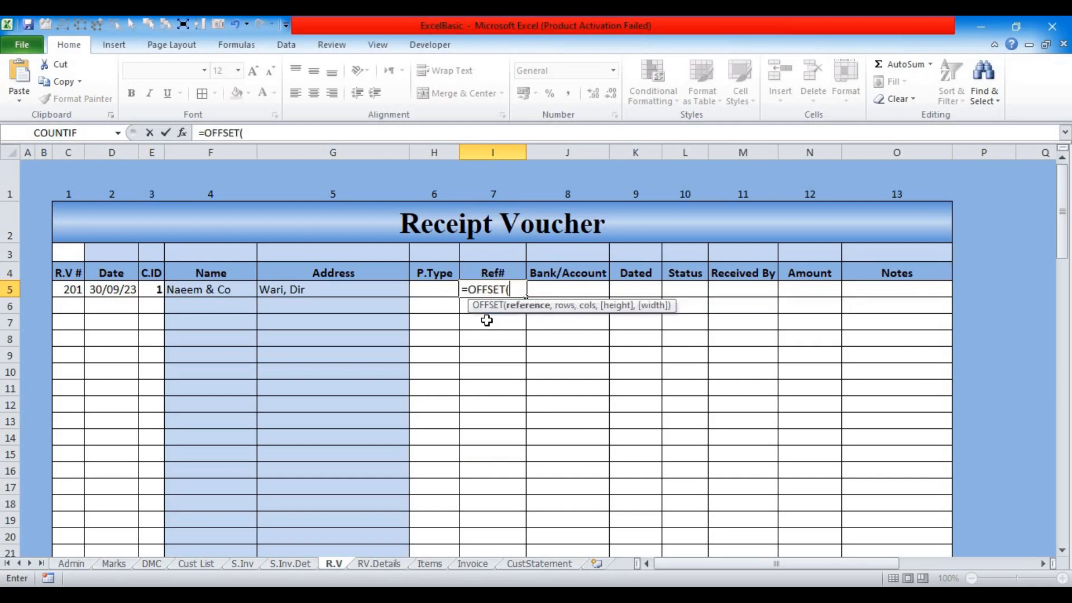
left_click(76, 562)
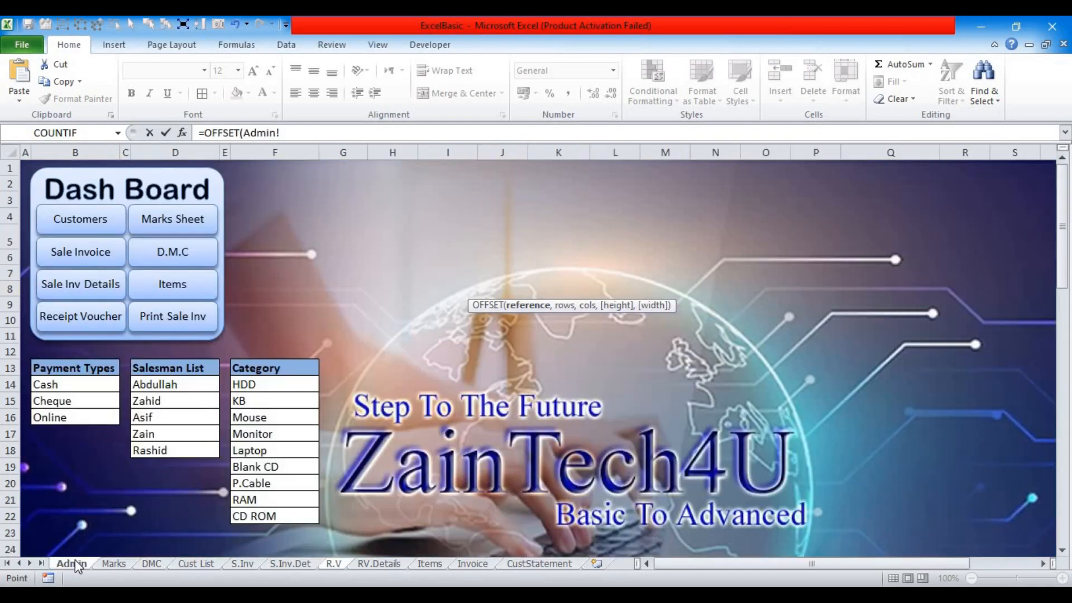
left_click(67, 370)
type(",")
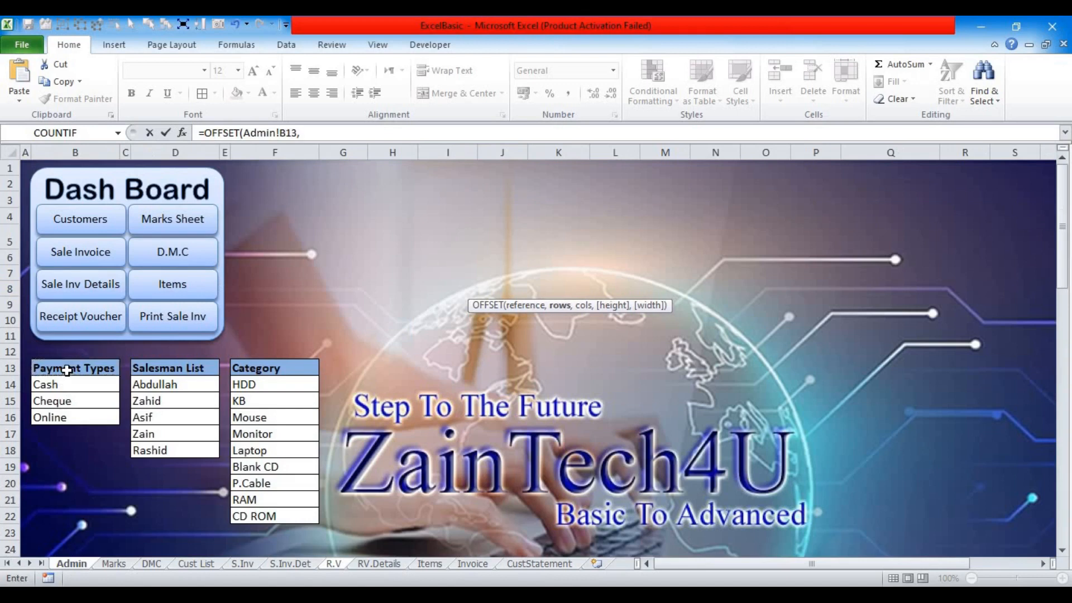
left_click(333, 137)
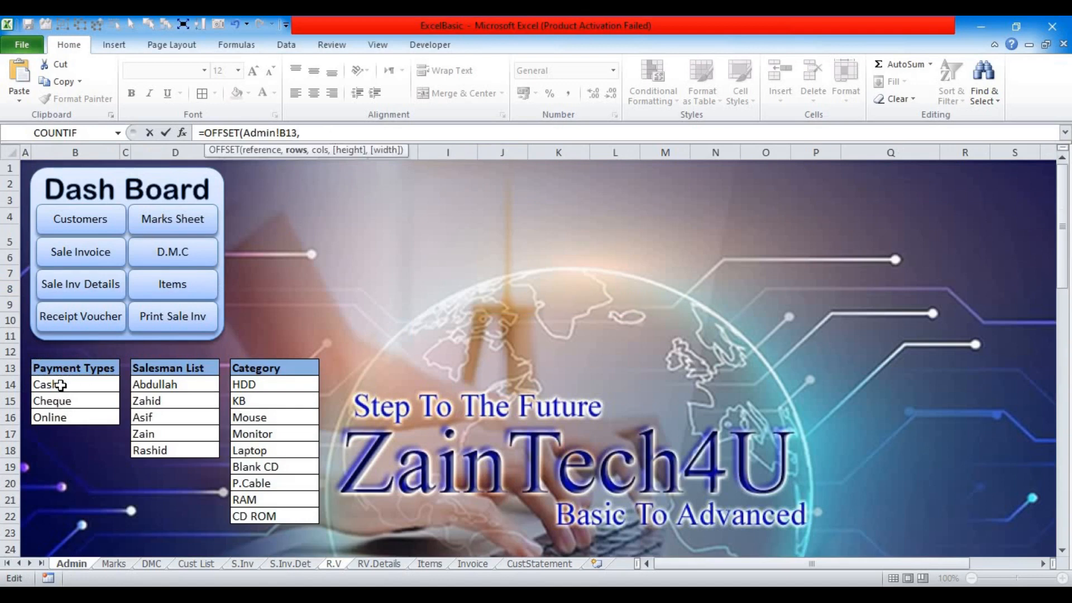
type("1,")
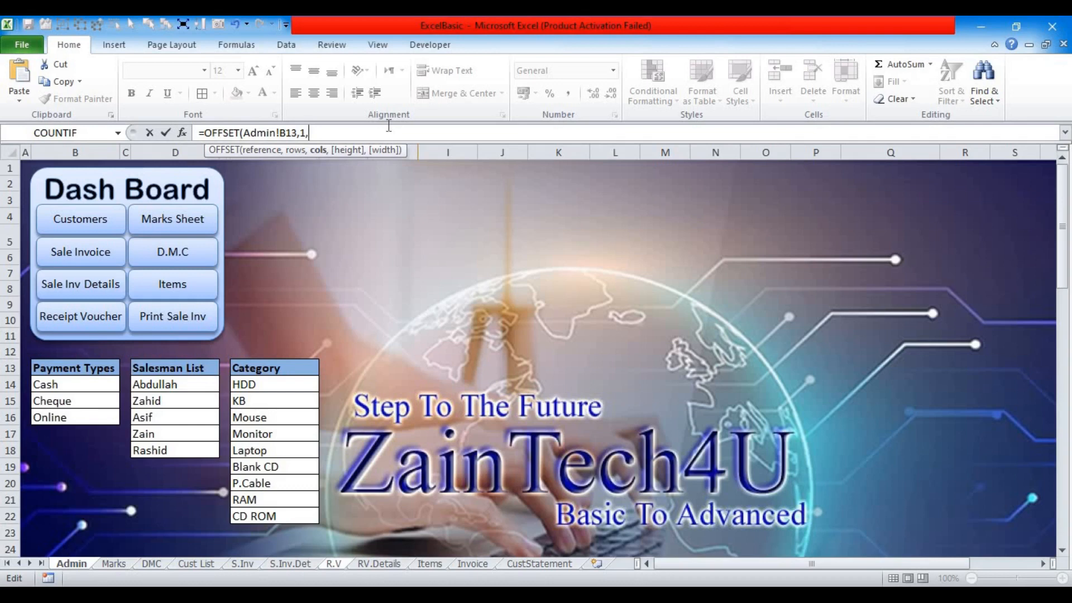
type(",")
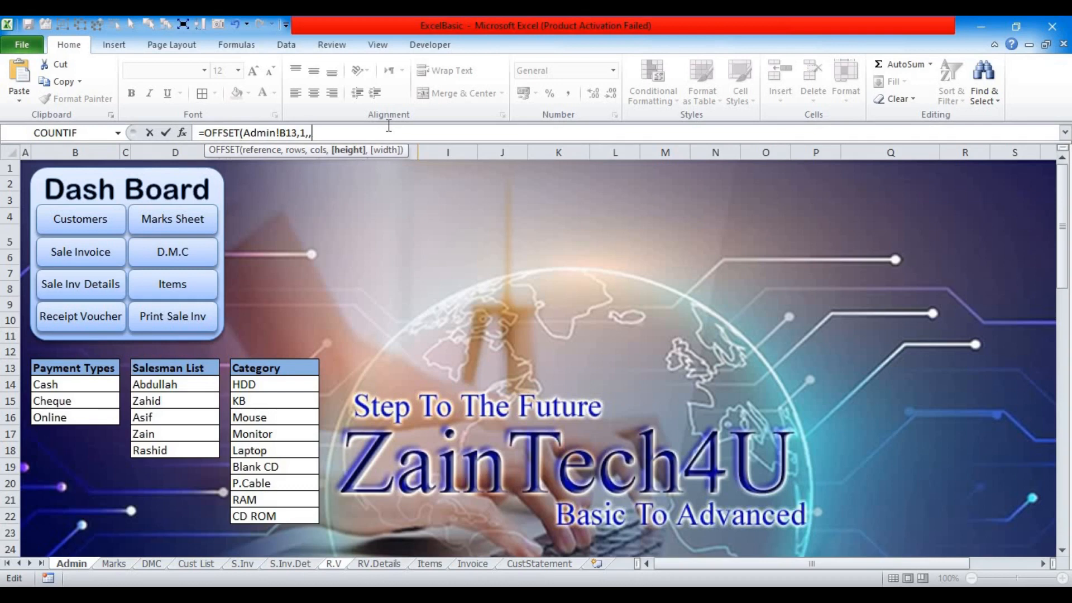
Step: Set the OFFSET height to COUNTA(Admin!B14:B99) and enter the formula, accepting the proposed correction
type("Count")
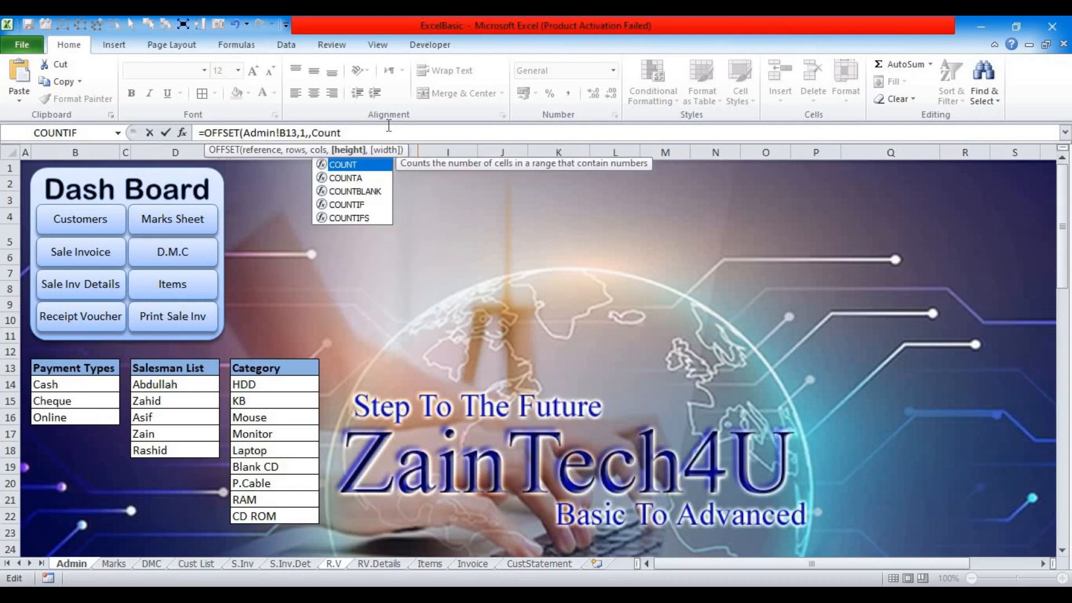
type("a(")
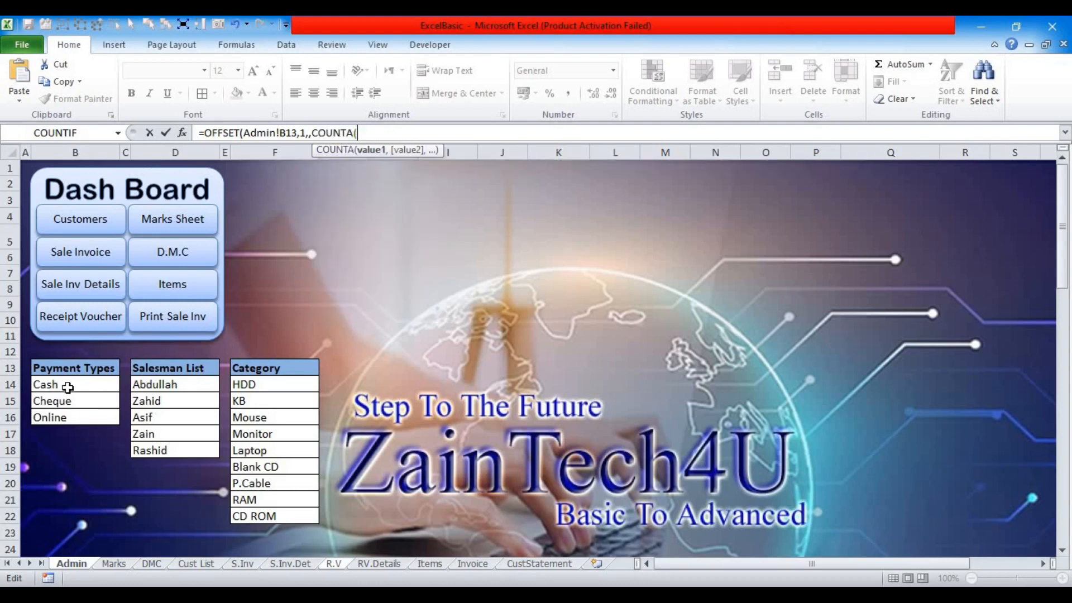
left_click_drag(68, 387, 67, 484)
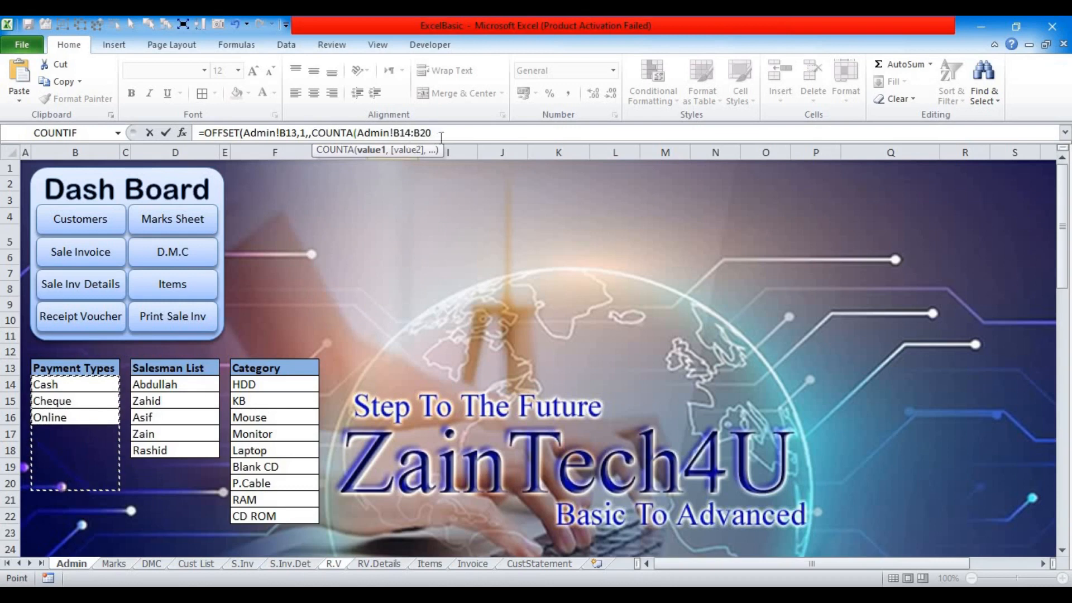
key("BackSpace")
key("BackSpace")
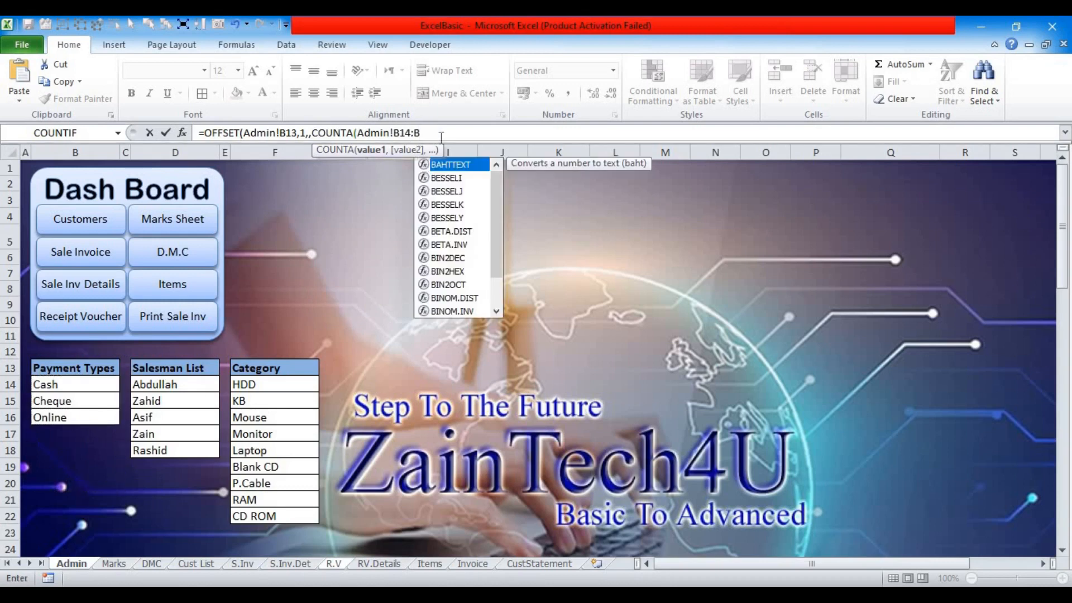
type("99")
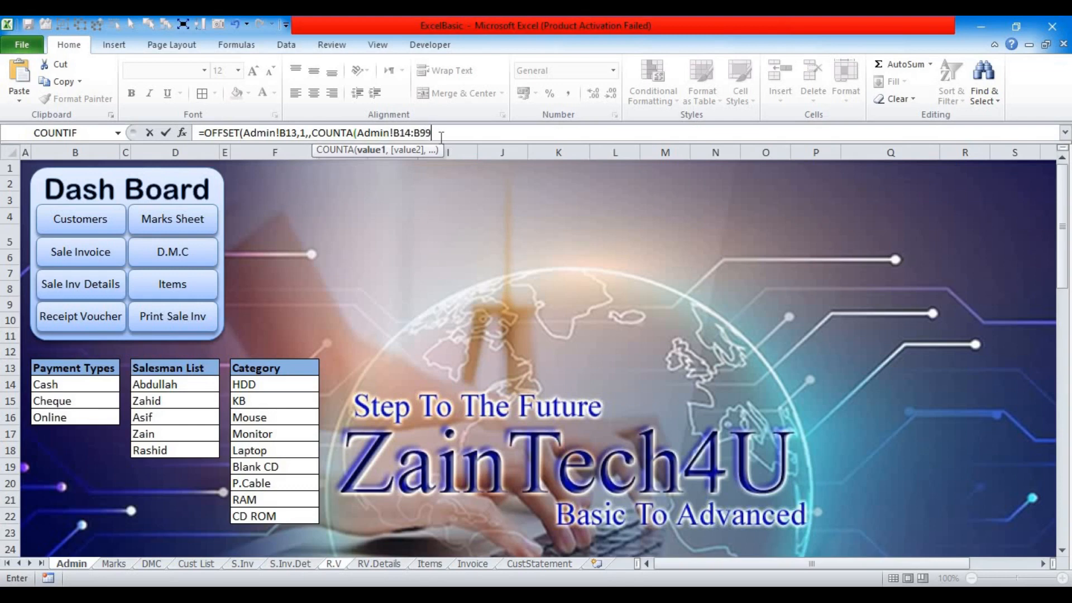
type(")")
key("Return")
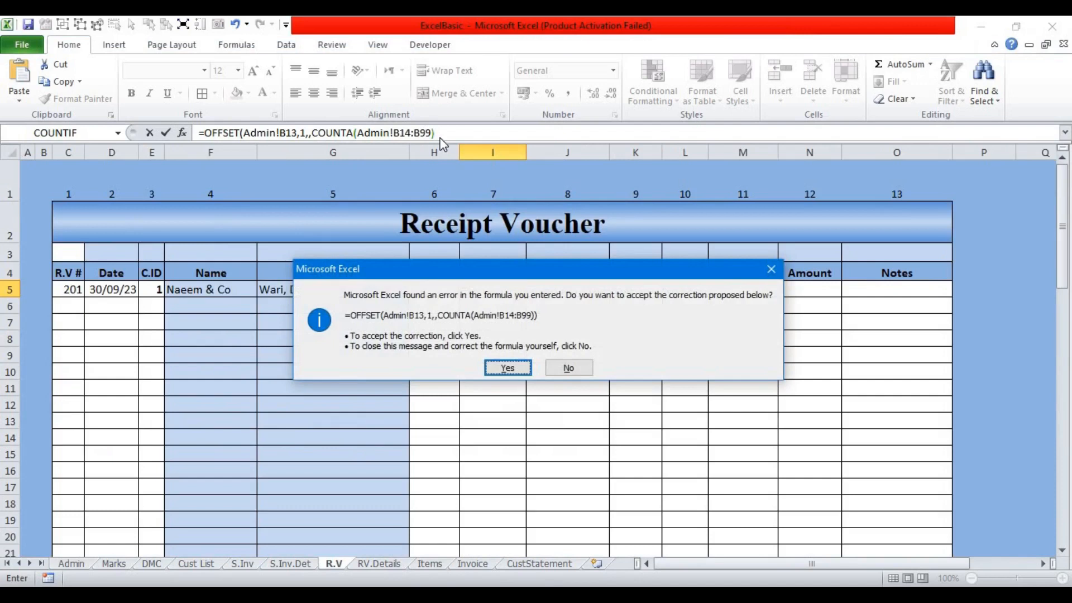
key("Return")
Step: Evaluate the I5 OFFSET formula in place to check the list it returns, and discard the evaluation
left_click(497, 292)
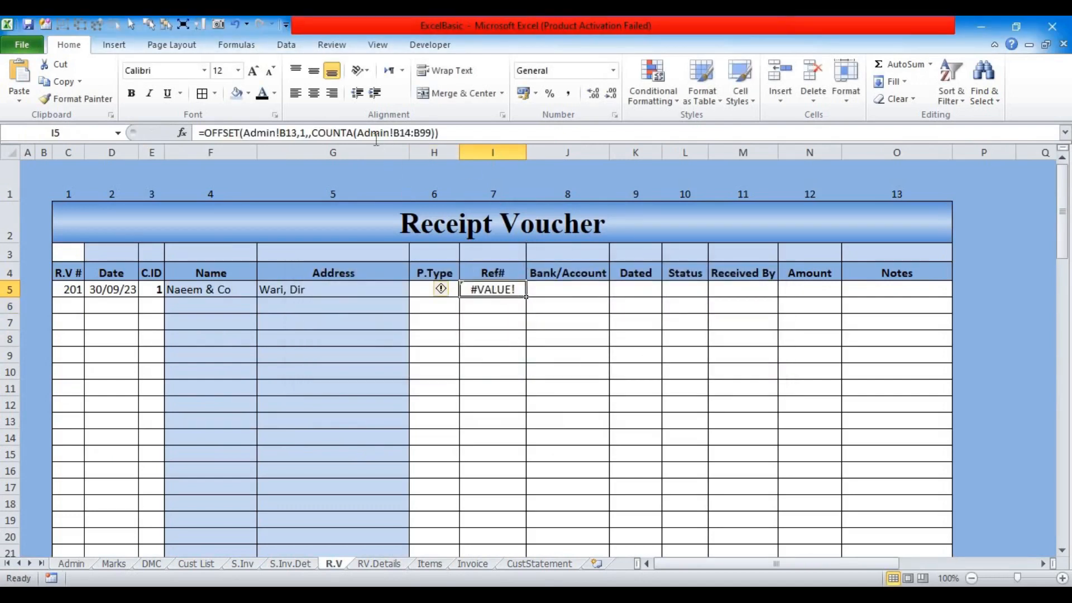
left_click(335, 133)
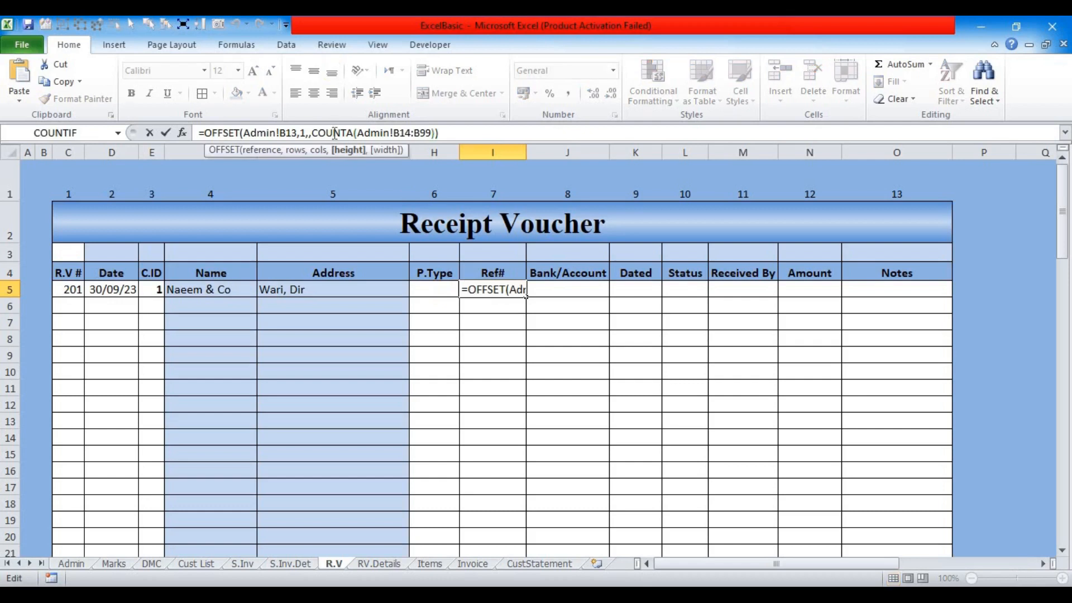
key("F9")
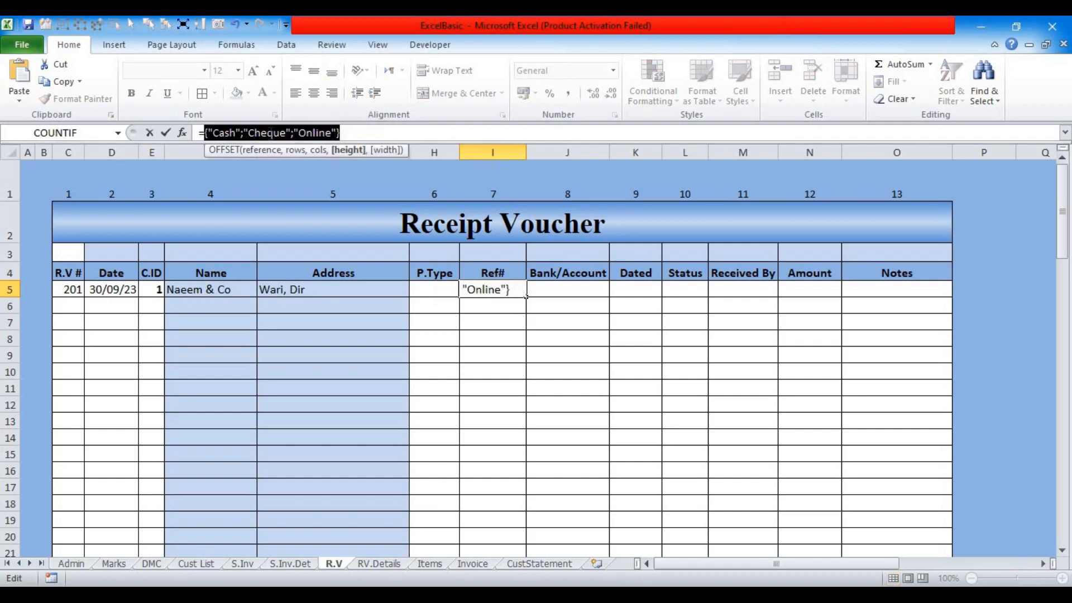
key("Escape")
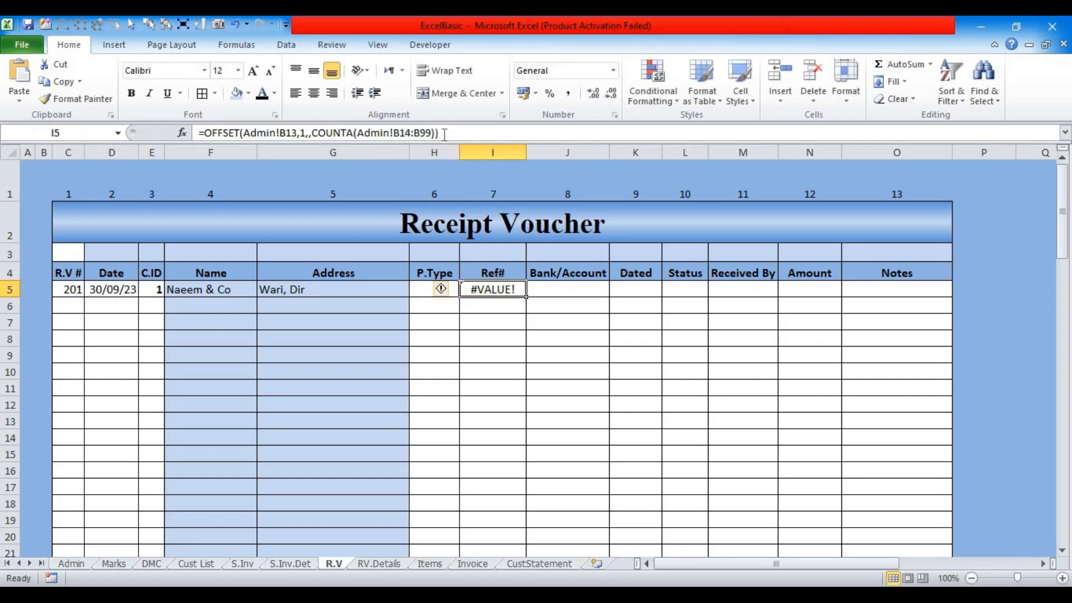
Step: Make the I5 formula's references absolute as Admin!$B$13 and Admin!$B$14:$B$99, copy the whole formula text, and leave the cell without saving the edit
key("F2")
left_click(273, 133)
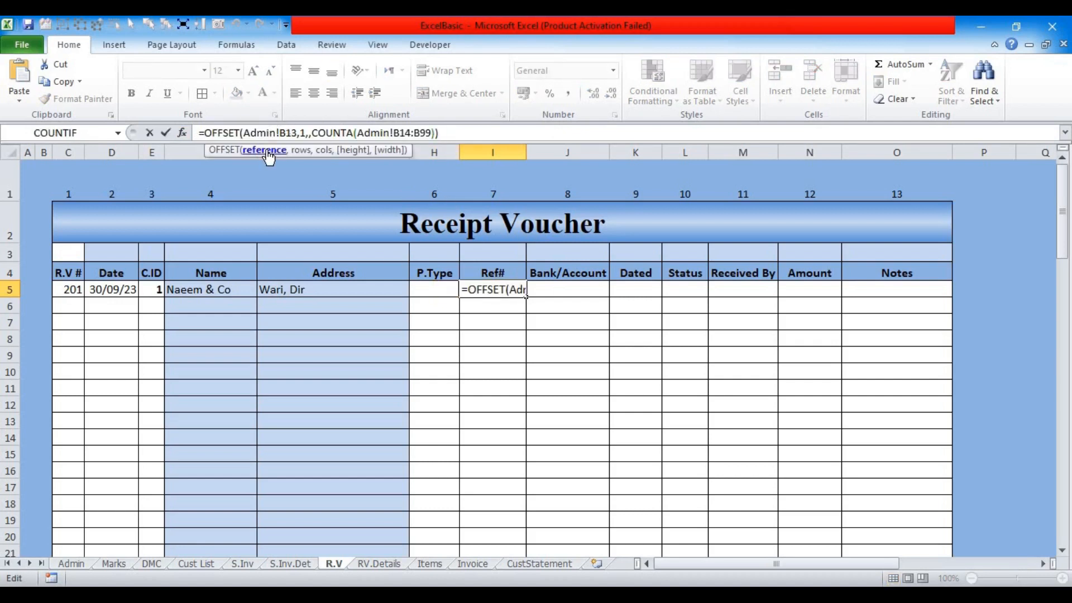
left_click(267, 151)
key("F4")
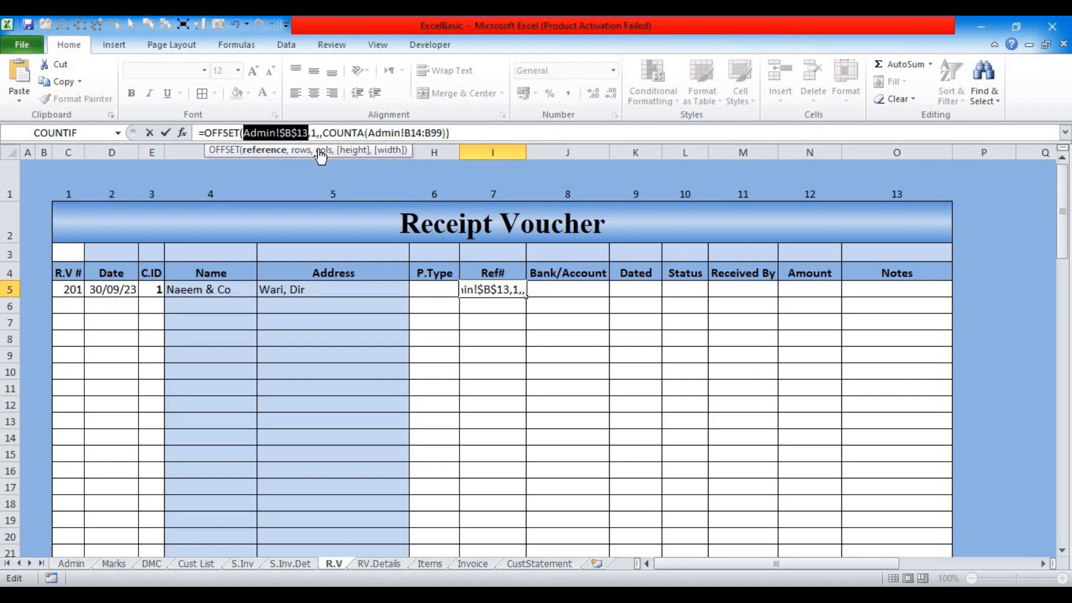
left_click(348, 151)
key("F4")
left_click_drag(488, 134, 163, 150)
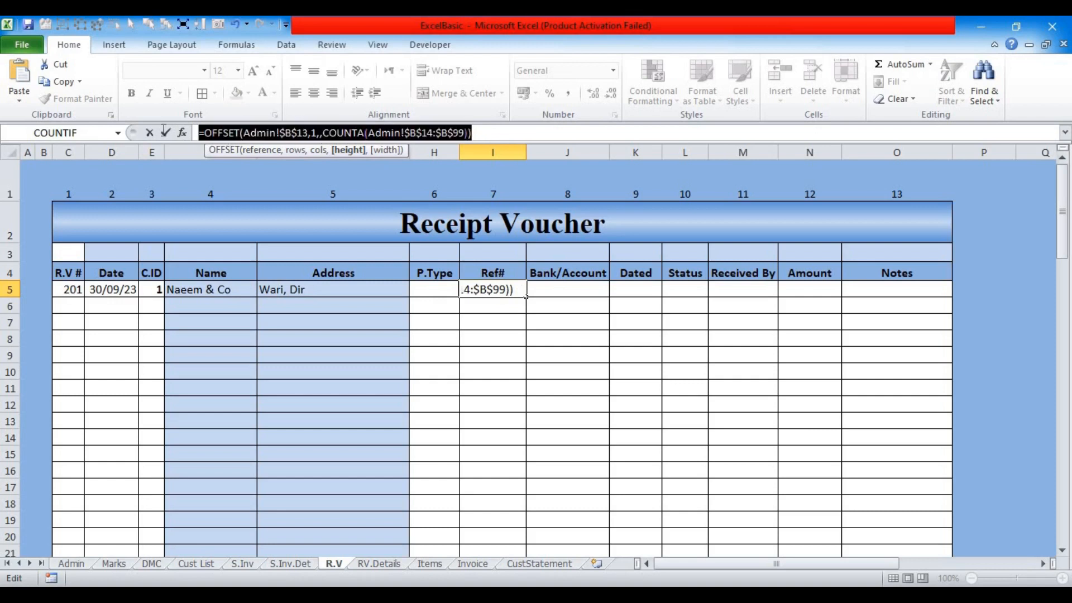
key("Escape")
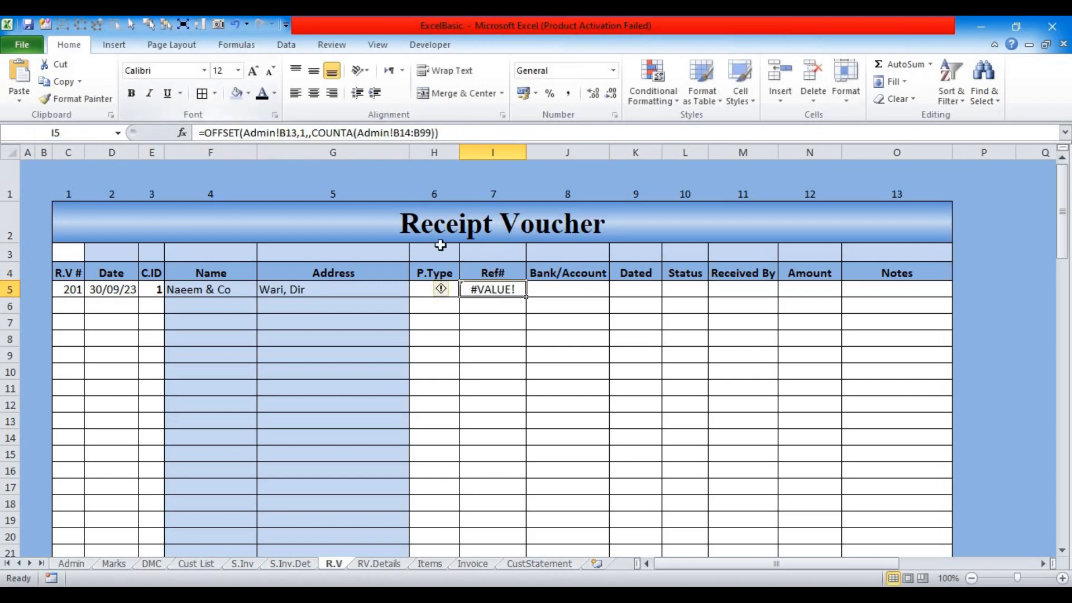
Step: Add list validation to the P.Type column from H5 down, using the copied OFFSET formula on Admin!$B$13 with COUNTA(Admin!$B$14:$B$99) as its source
left_click_drag(422, 290, 443, 583)
scroll(436, 491, "up", 17)
scroll(435, 491, "up", 1)
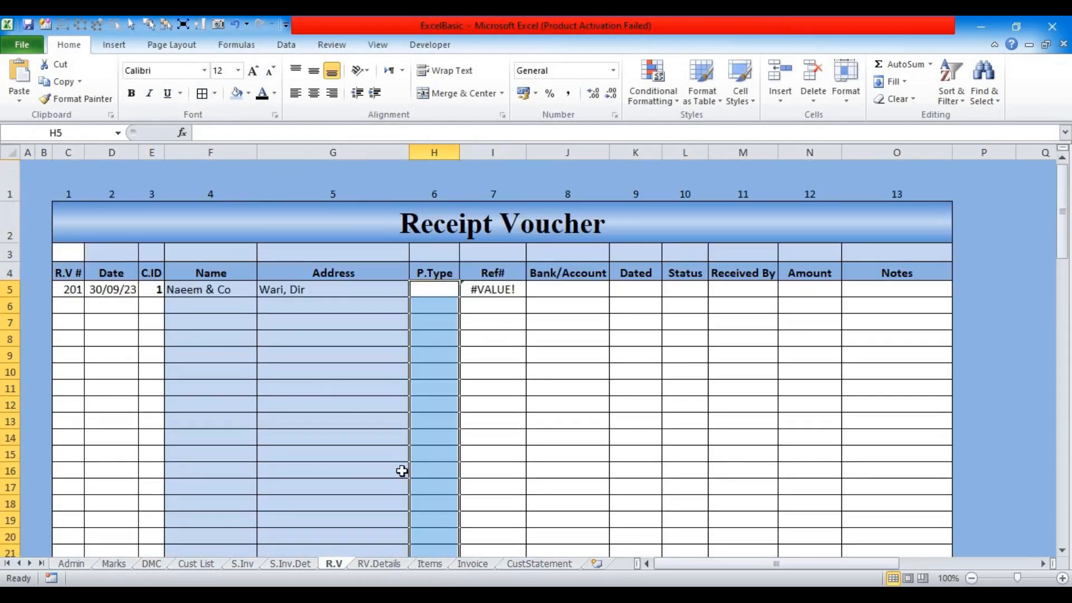
left_click(286, 47)
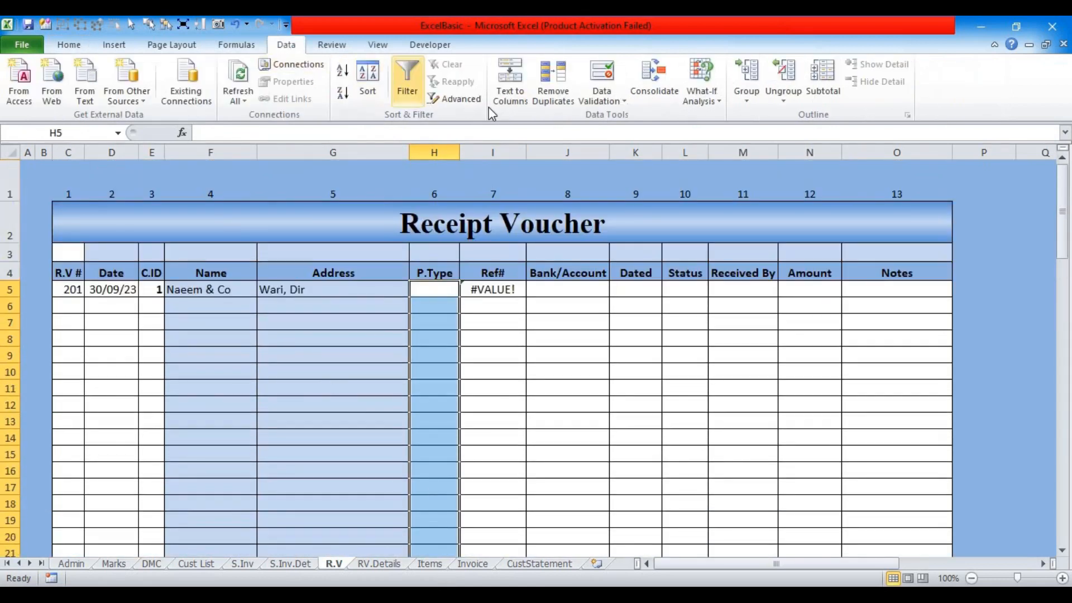
left_click(608, 102)
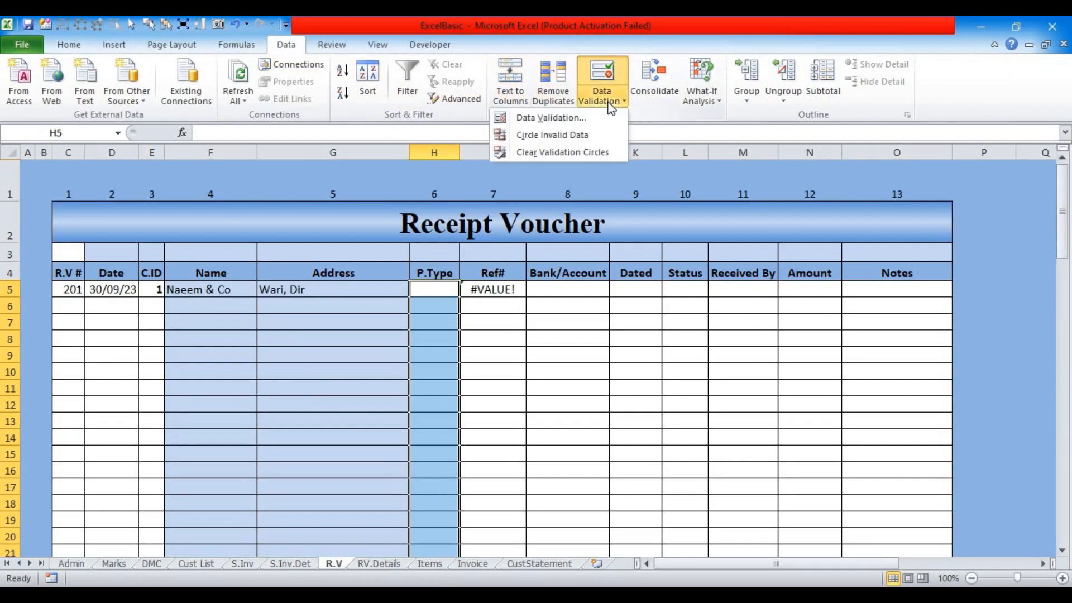
left_click(552, 117)
left_click(617, 217)
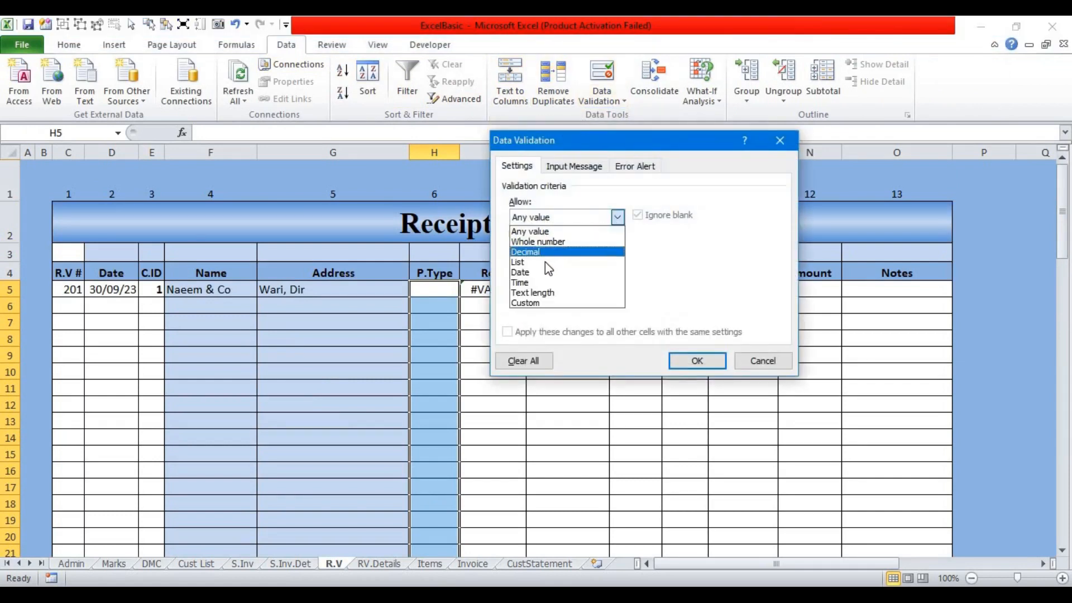
left_click(545, 258)
left_click(536, 281)
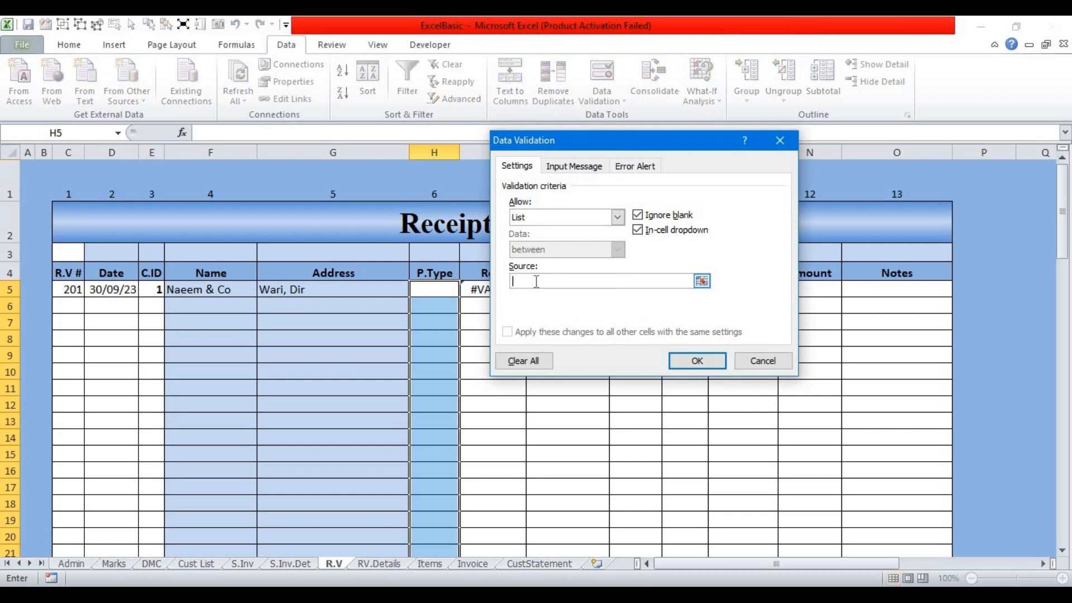
key("ctrl+v")
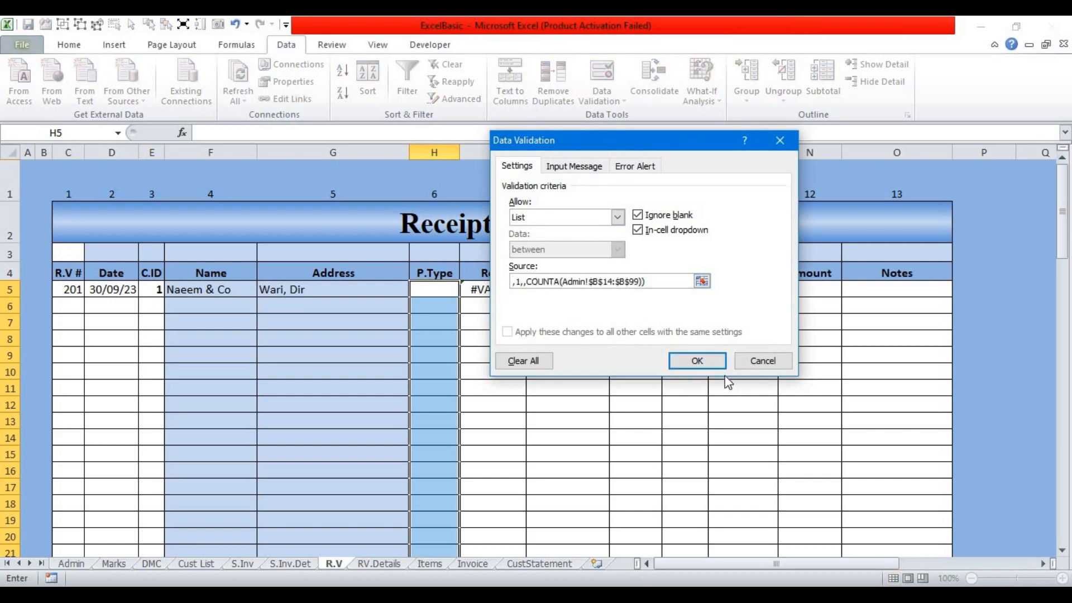
left_click(697, 360)
Step: Check the P.Type drop-down in H5, and add Master Card to the Payment Types list in B17 of the Admin sheet
left_click(430, 287)
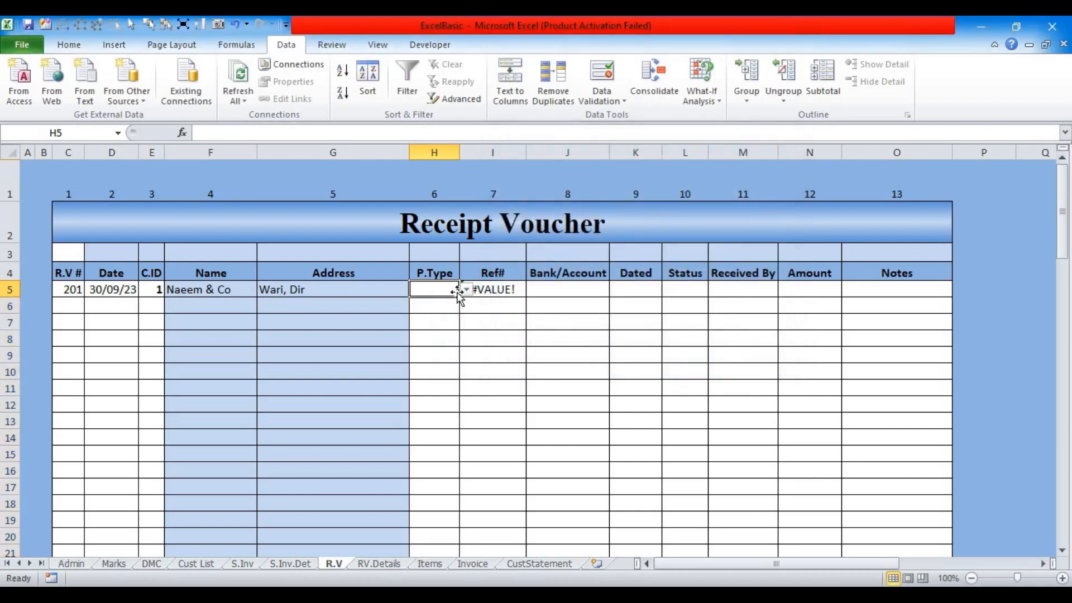
left_click(466, 289)
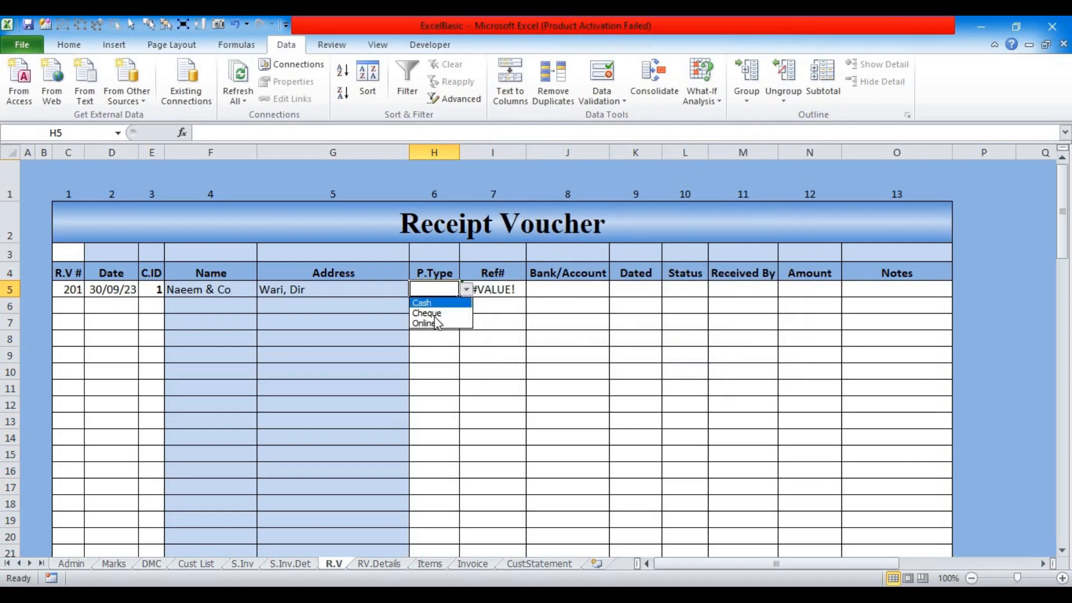
left_click(64, 566)
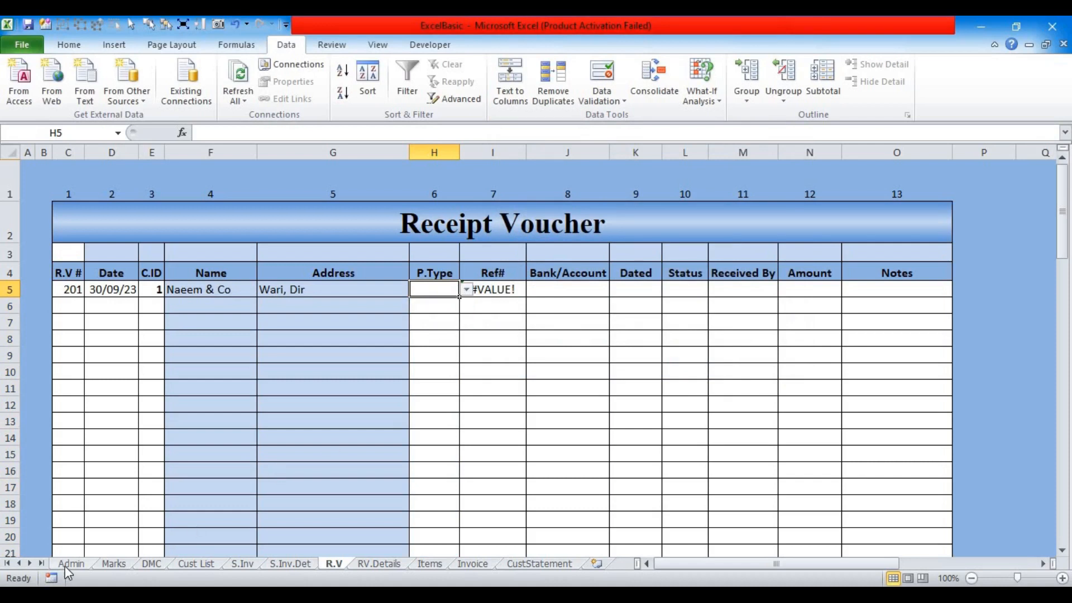
left_click(65, 565)
left_click(53, 433)
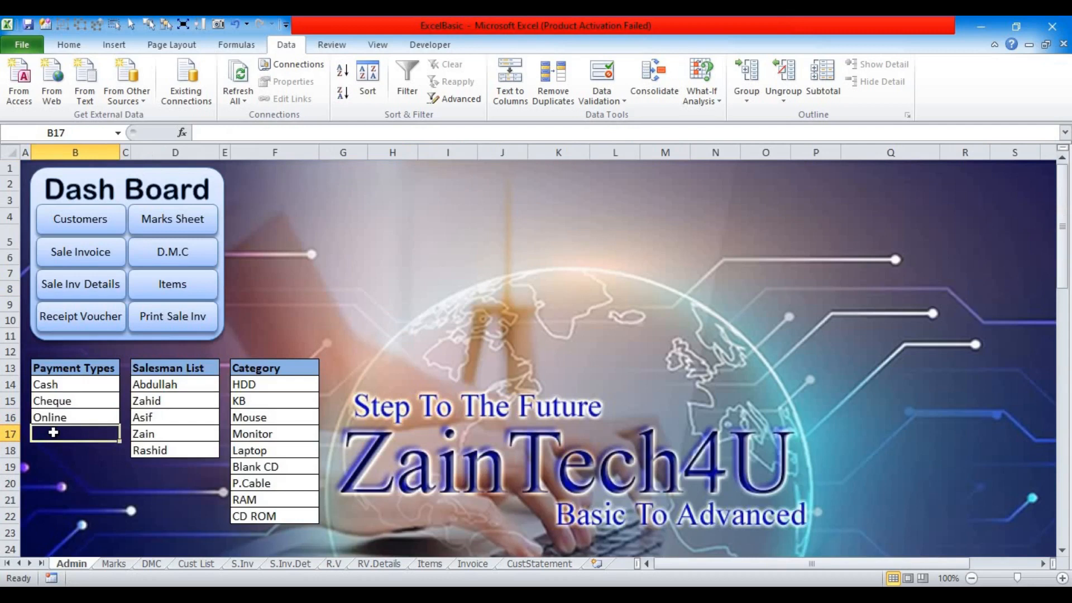
type("Master Card")
key("Return")
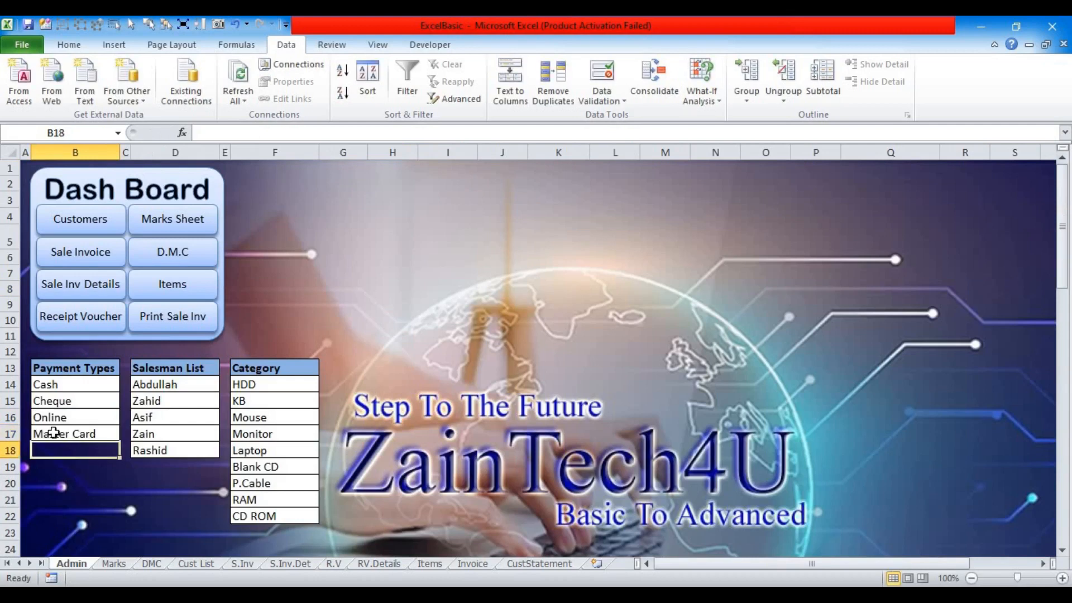
Step: Return to the Receipt Voucher sheet and check the H5 drop-down for the added payment type
left_click(81, 318)
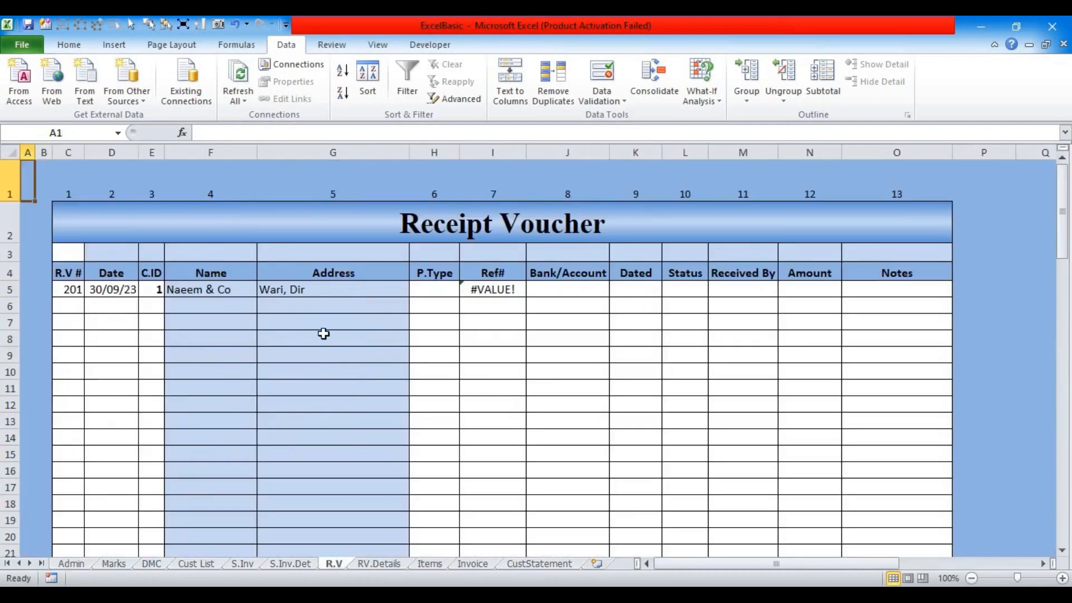
left_click(434, 290)
left_click(466, 290)
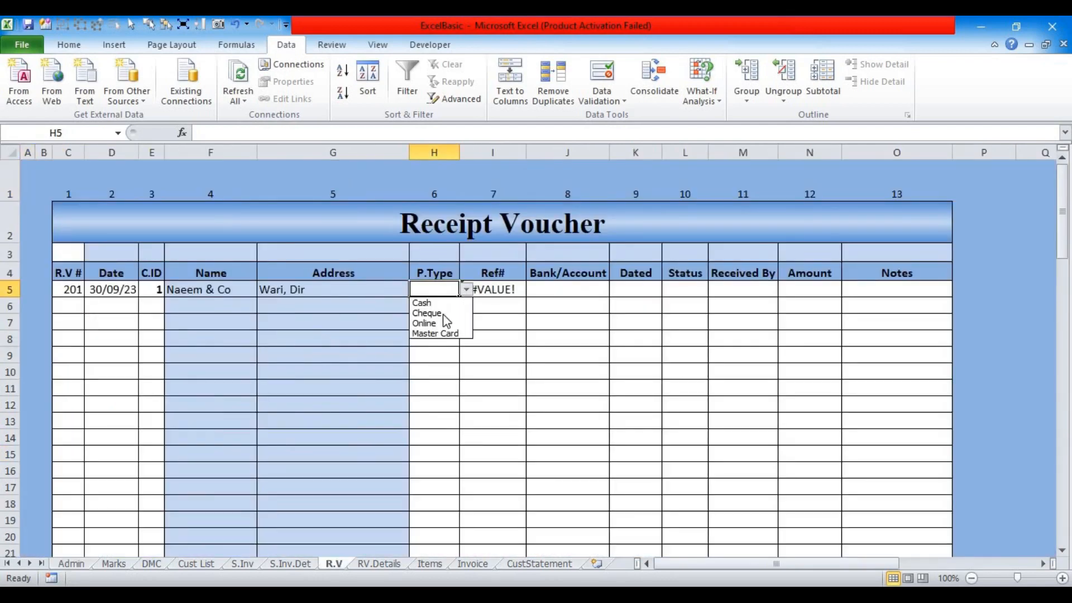
key("Escape")
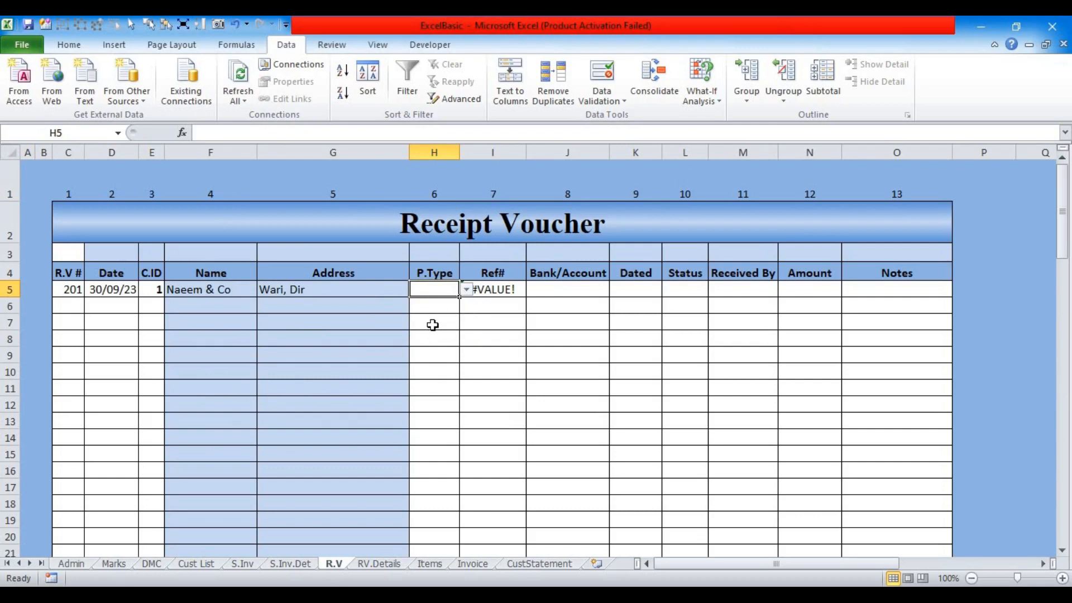
Step: Delete the trial formula from I5 and choose Cash as the P.Type in H5
left_click(493, 291)
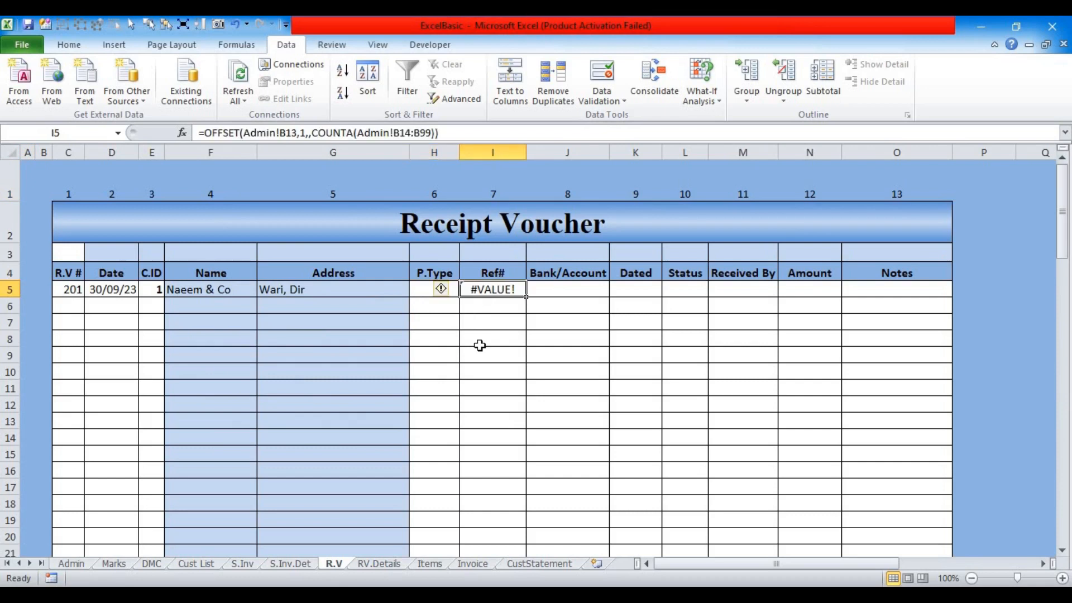
key("Delete")
left_click(445, 288)
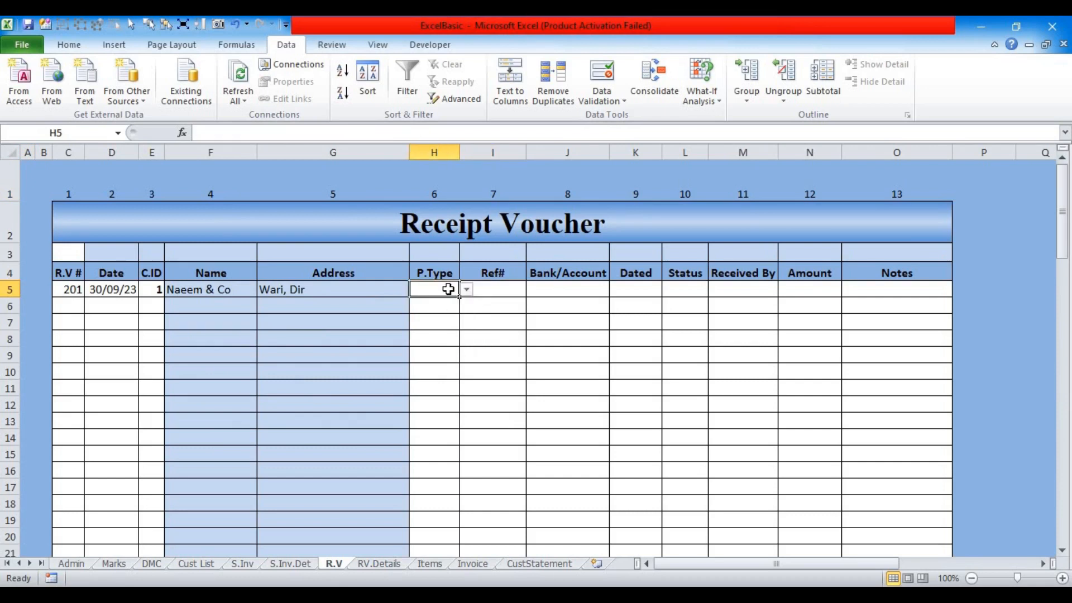
left_click(467, 290)
Step: Enter a dash in the Ref#, Bank/Account and Dated cells of row 5
left_click(491, 292)
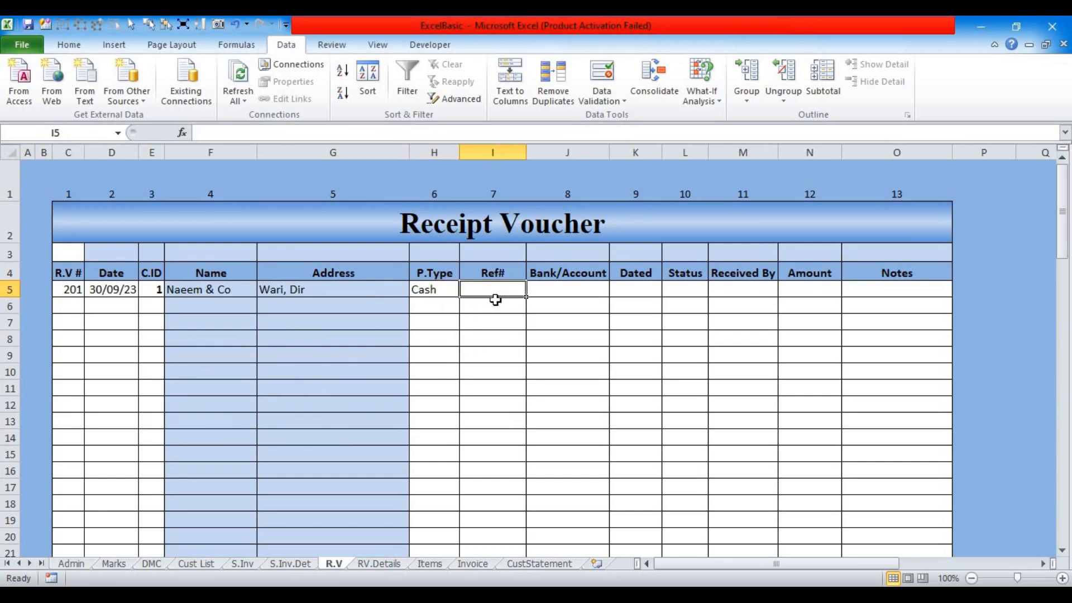
type("-")
key("Tab")
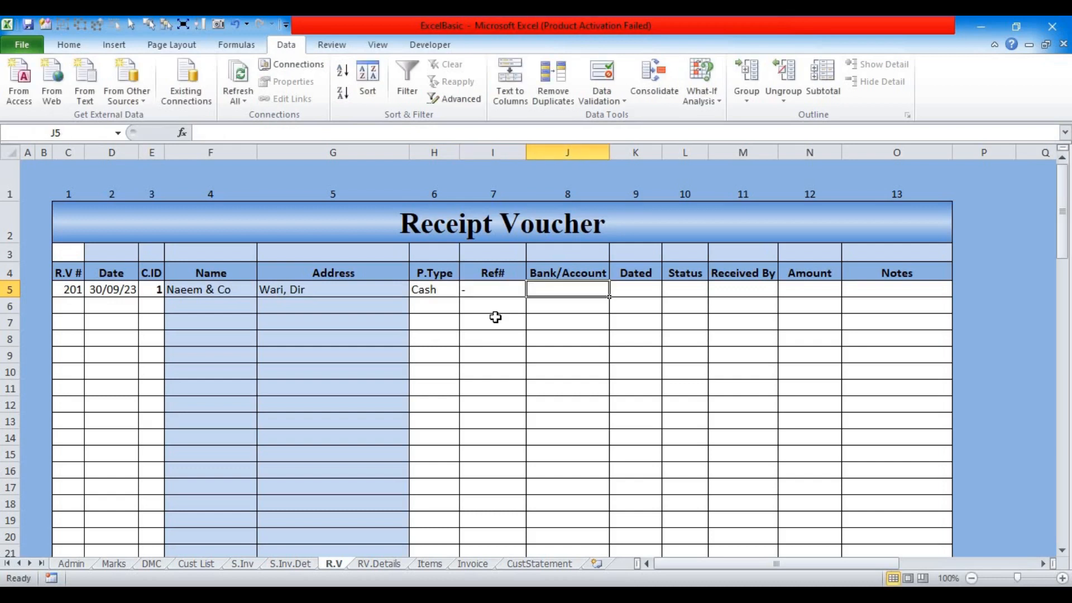
type("-")
key("Tab")
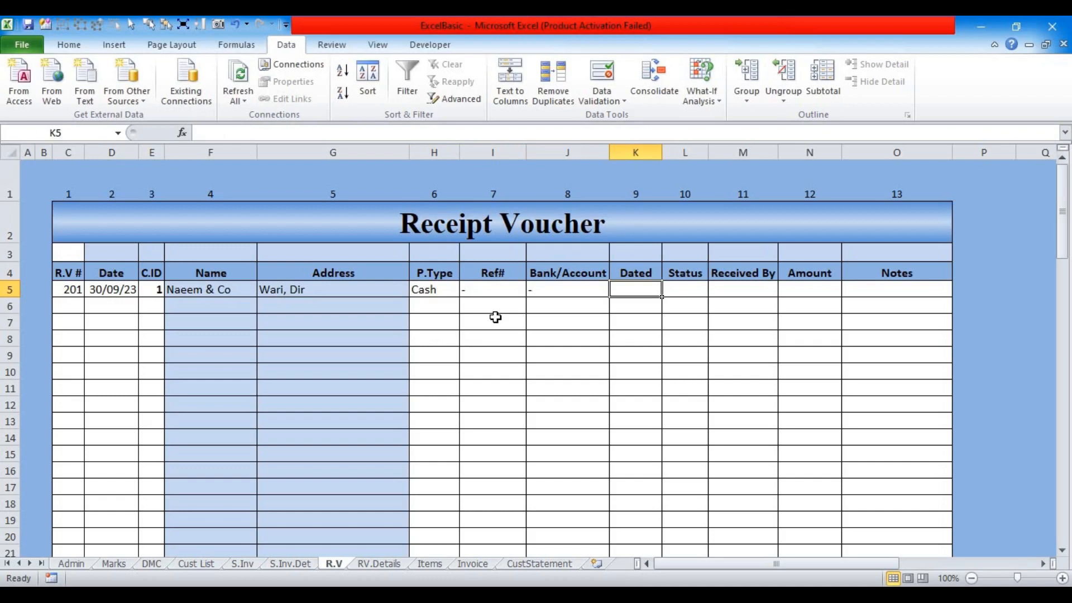
type("-")
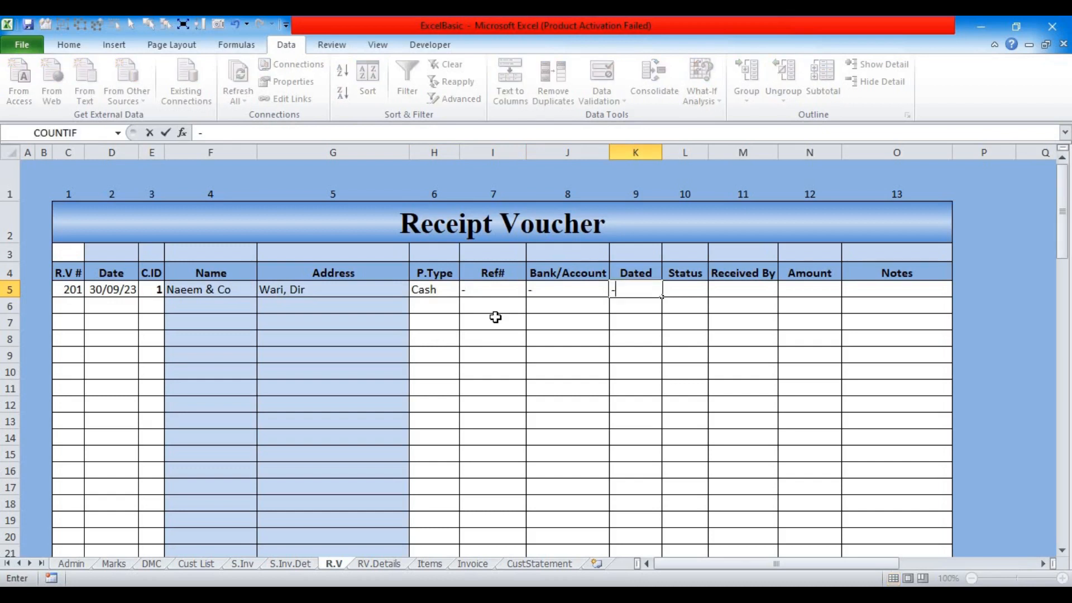
key("Tab")
Step: Complete row 5 with Status Clear, the receiving salesman's name and an Amount of 10000
type("Clear")
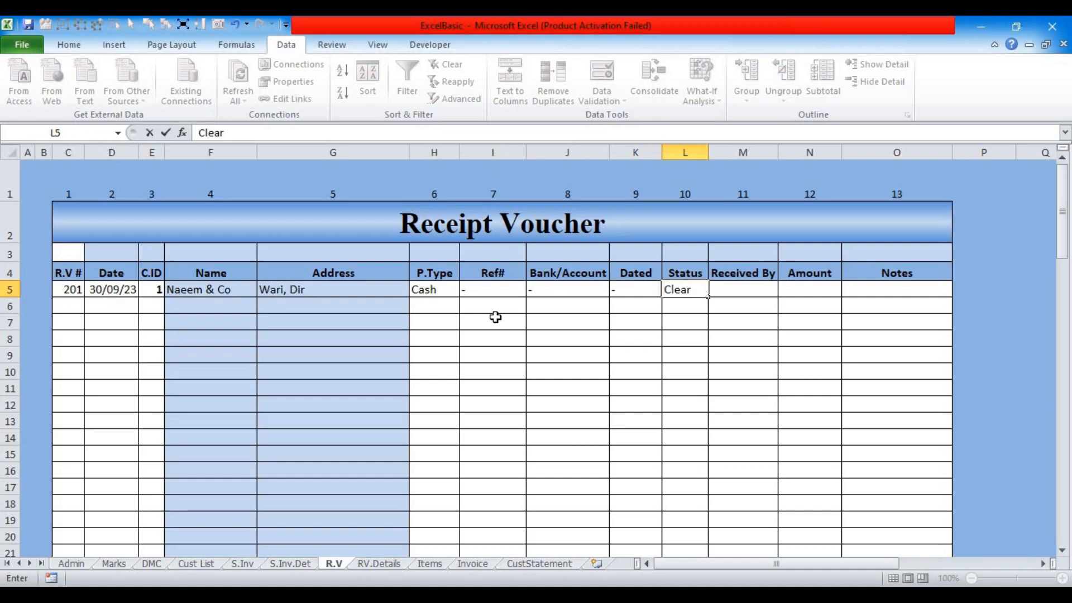
key("Tab")
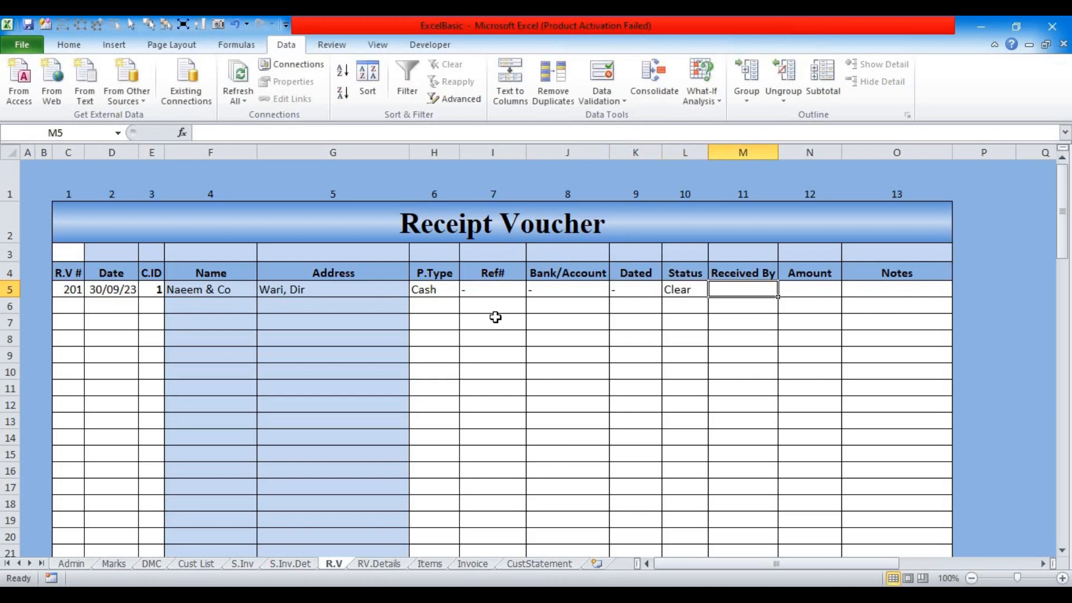
type("Z")
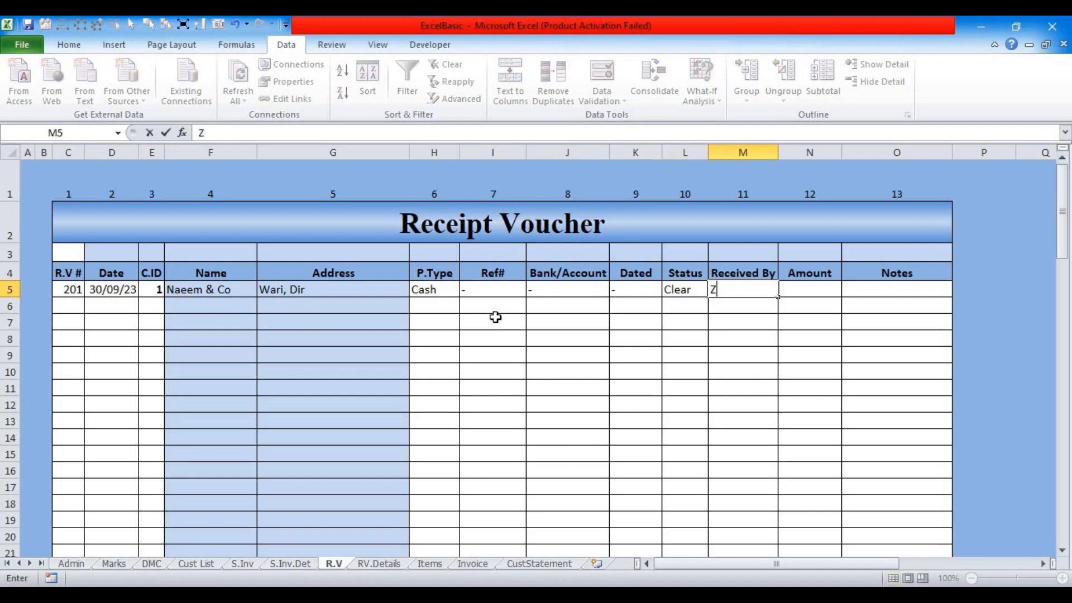
type("ahid")
key("Tab")
type("10000")
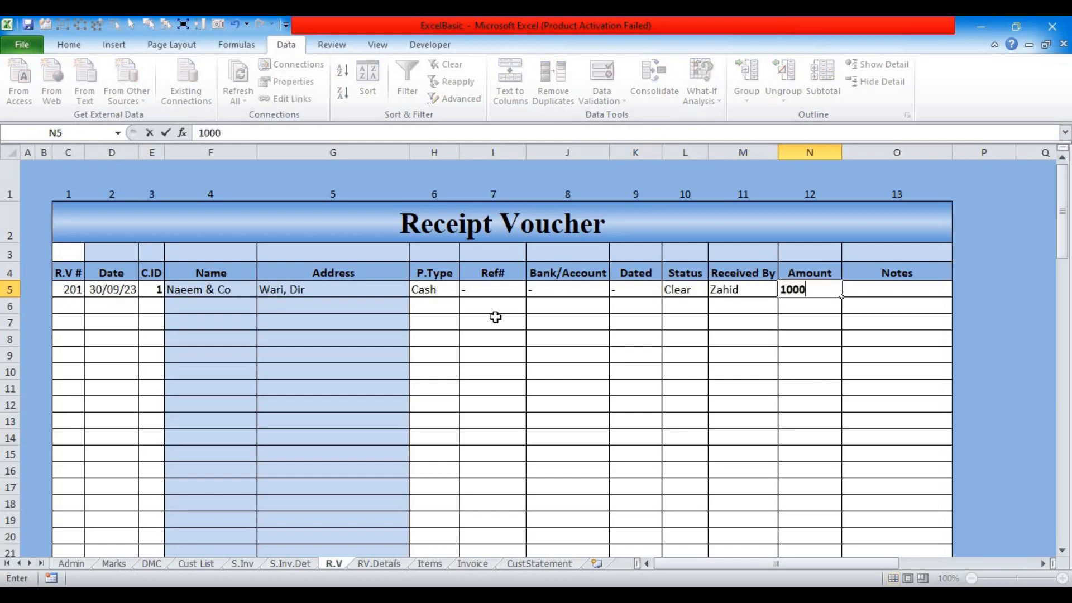
key("ctrl+Return")
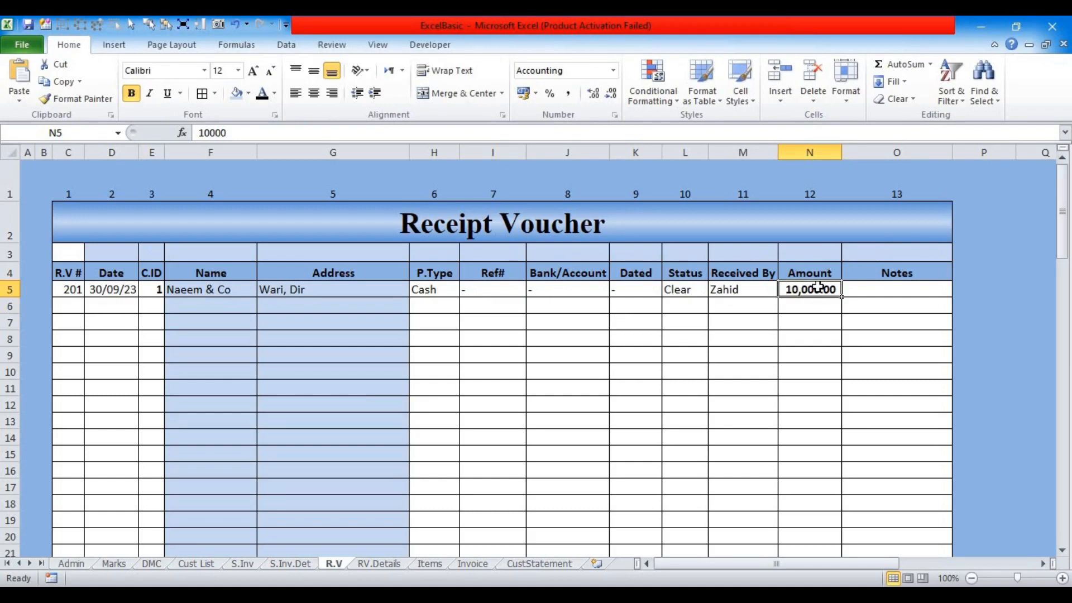
Step: Check the first customer's Paid and Balance figures in the Cust List sheet, and return to the Receipt Voucher sheet
left_click(207, 561)
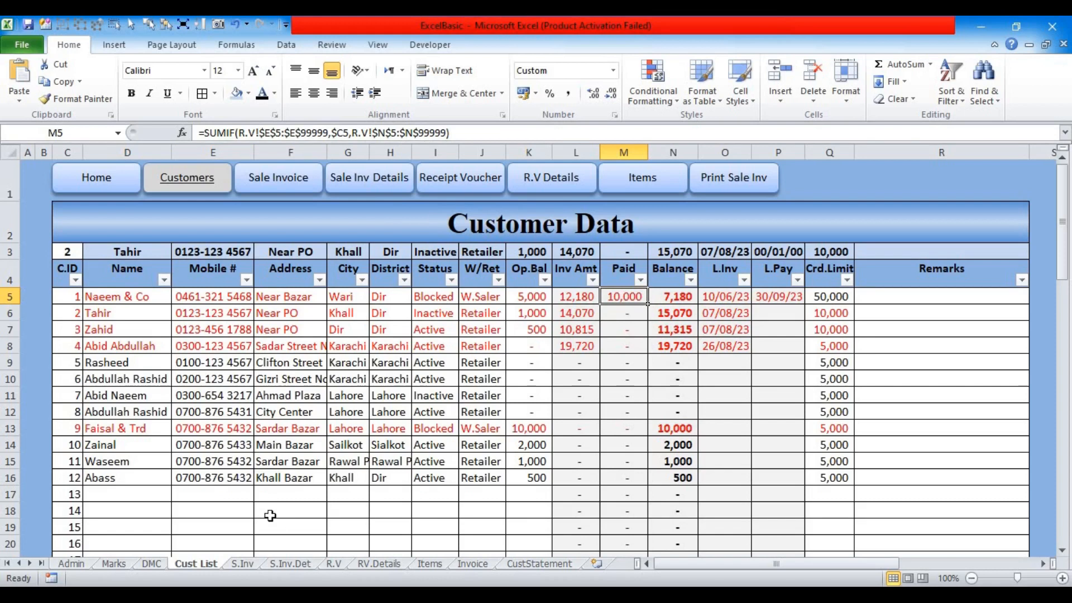
left_click(484, 178)
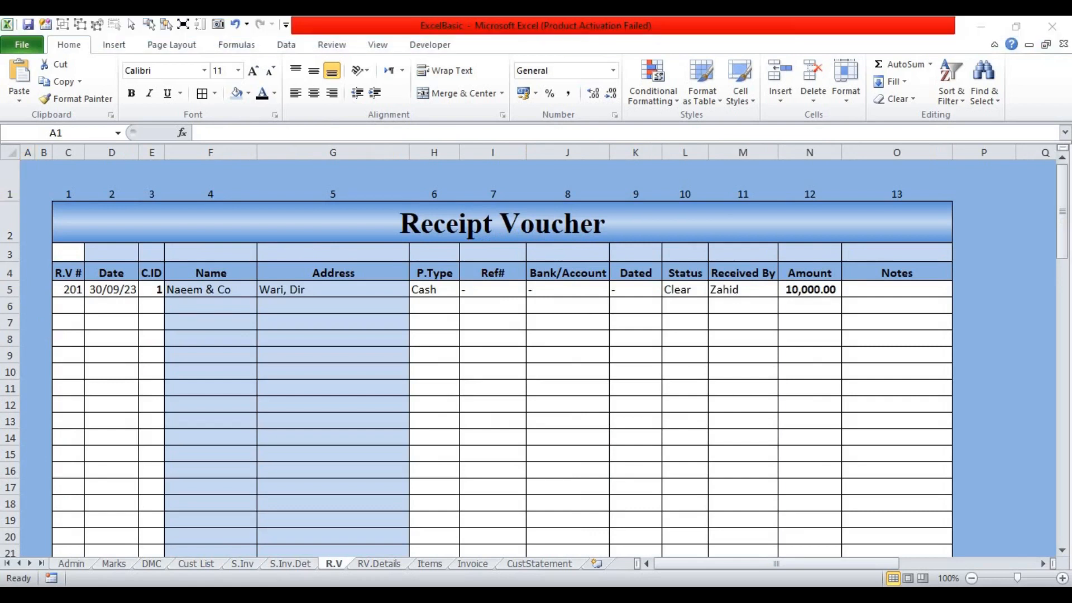
Step: Enter =MAX(C5:C999) in D3 to get the highest R.V number
left_click(112, 252)
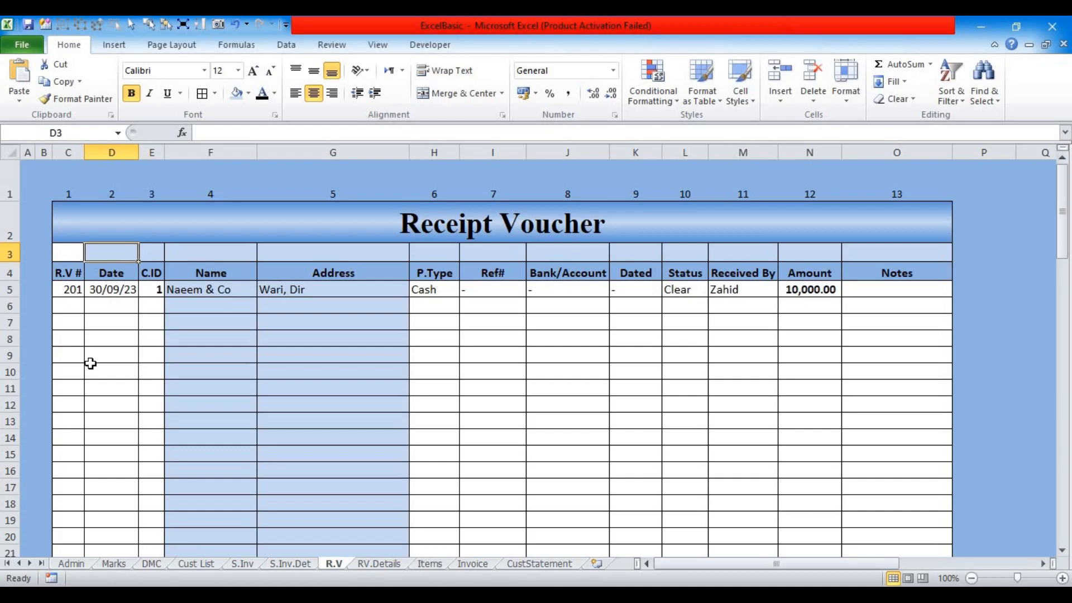
type("=")
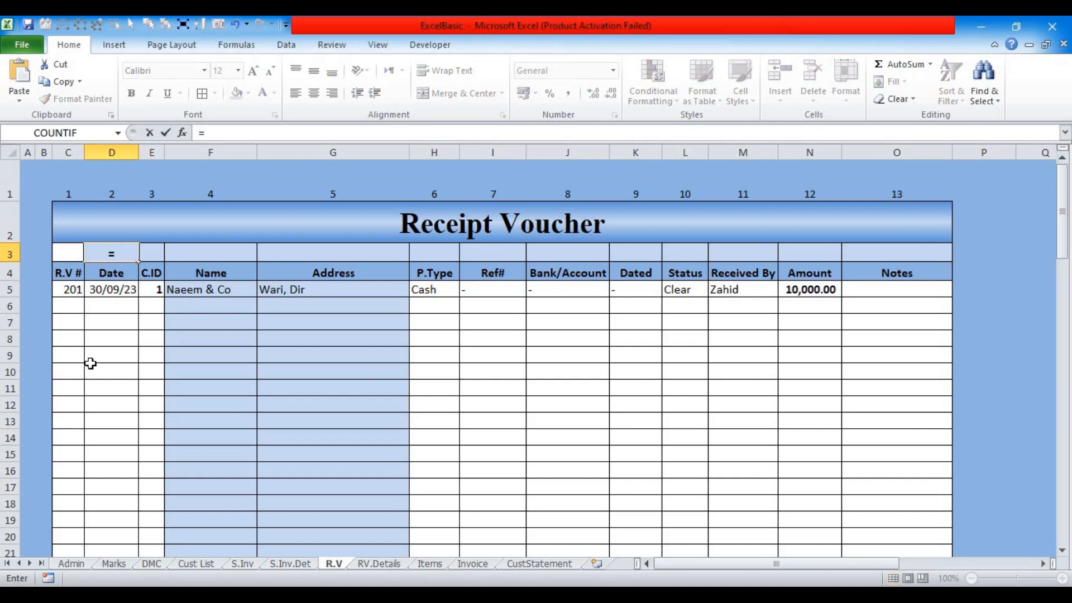
type("max")
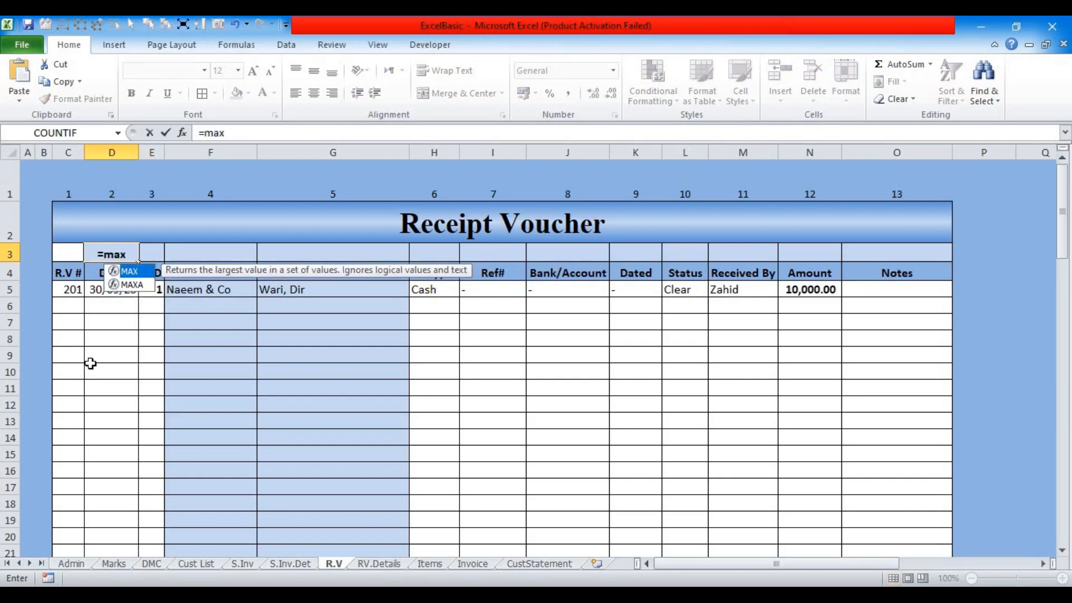
key("Tab")
left_click_drag(71, 288, 71, 488)
left_click(292, 133)
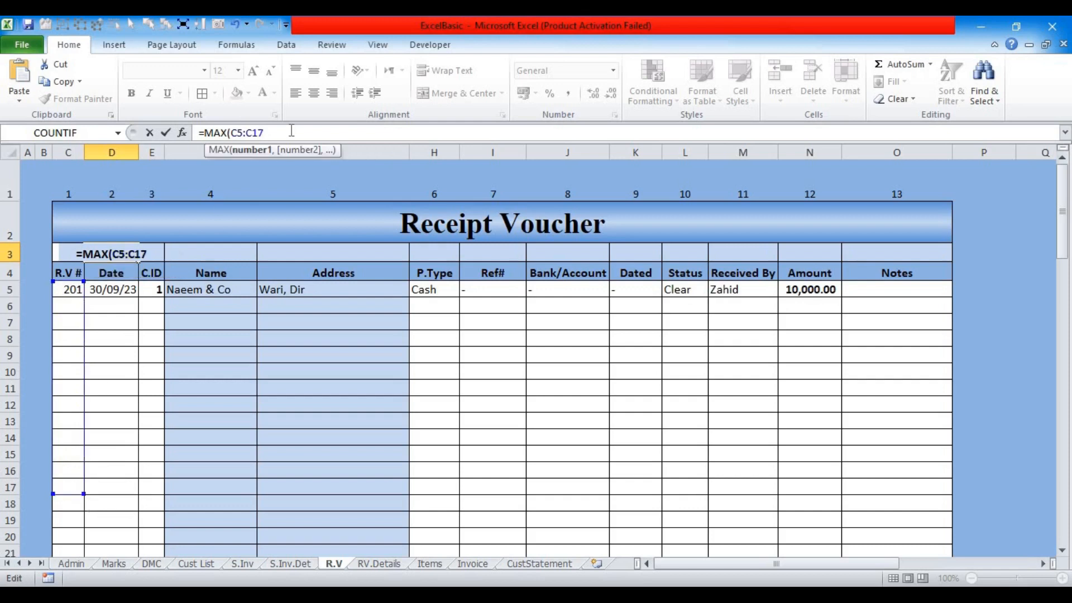
key("BackSpace")
key("BackSpace")
type("999")
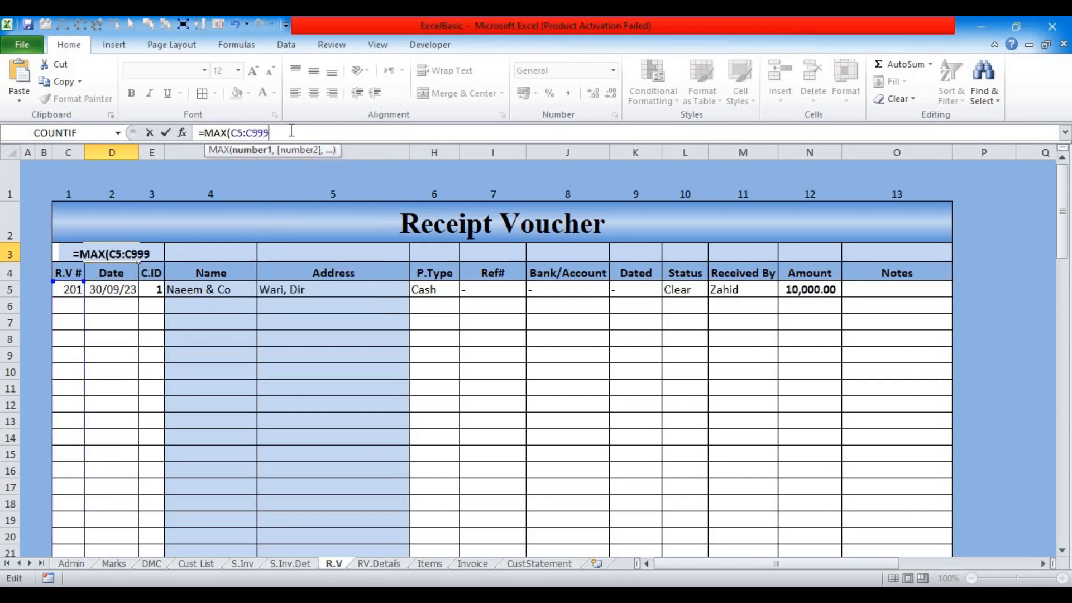
key("Return")
left_click(112, 255)
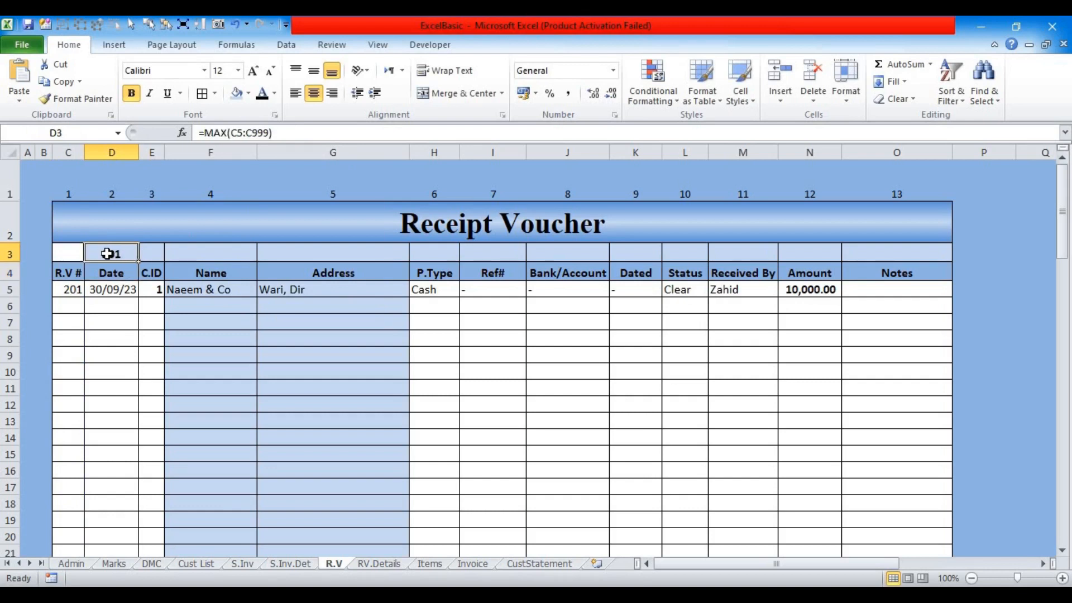
Step: Enter =VLOOKUP(D3,C5:O999,3,0) in E3 to look up the customer ID of the R.V number in D3
left_click(147, 255)
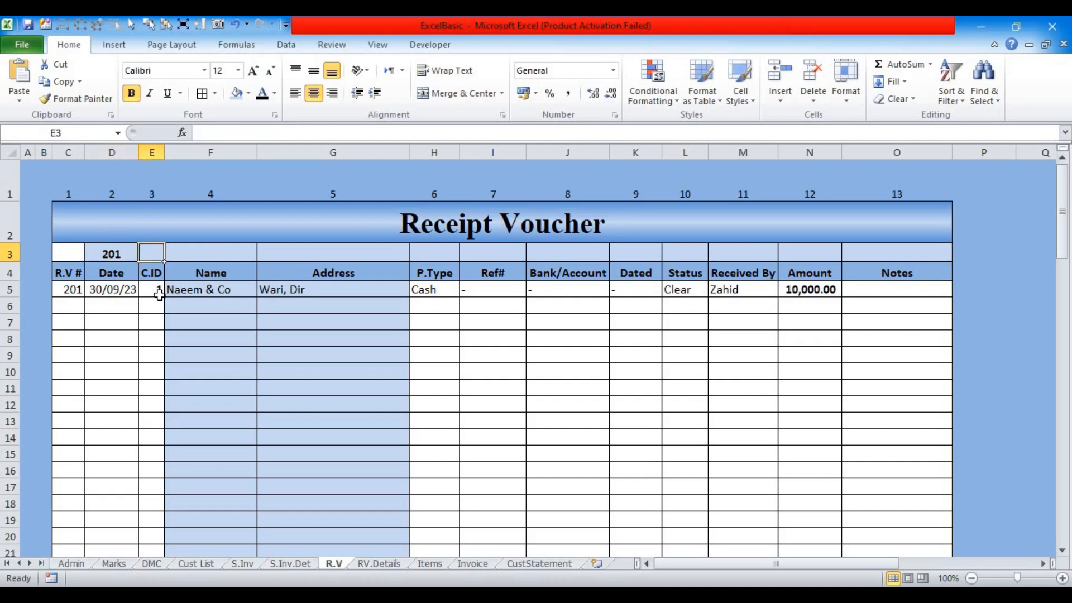
type("=vlo")
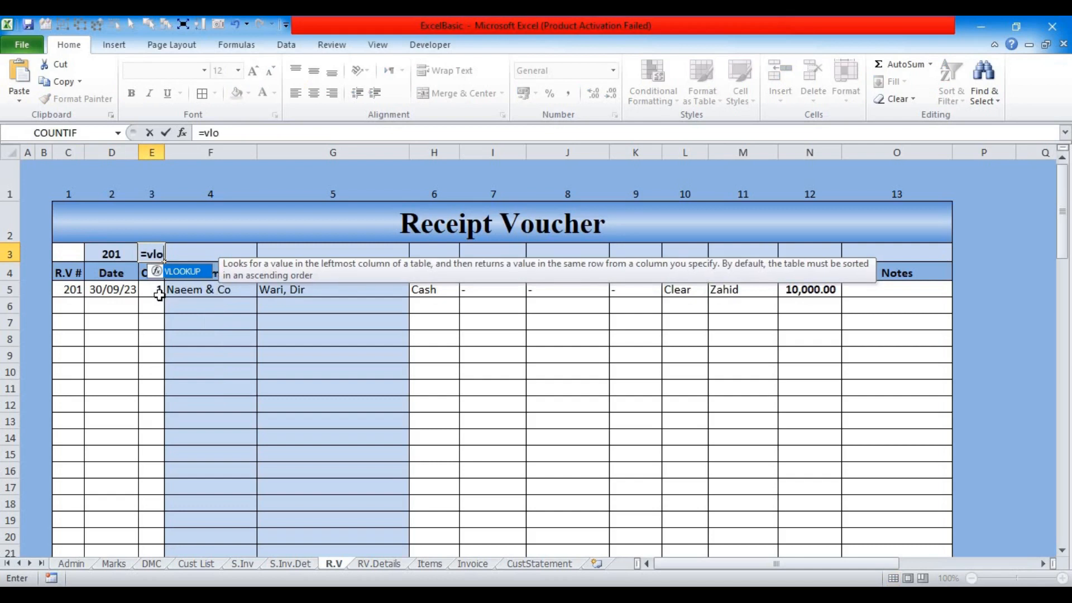
key("Tab")
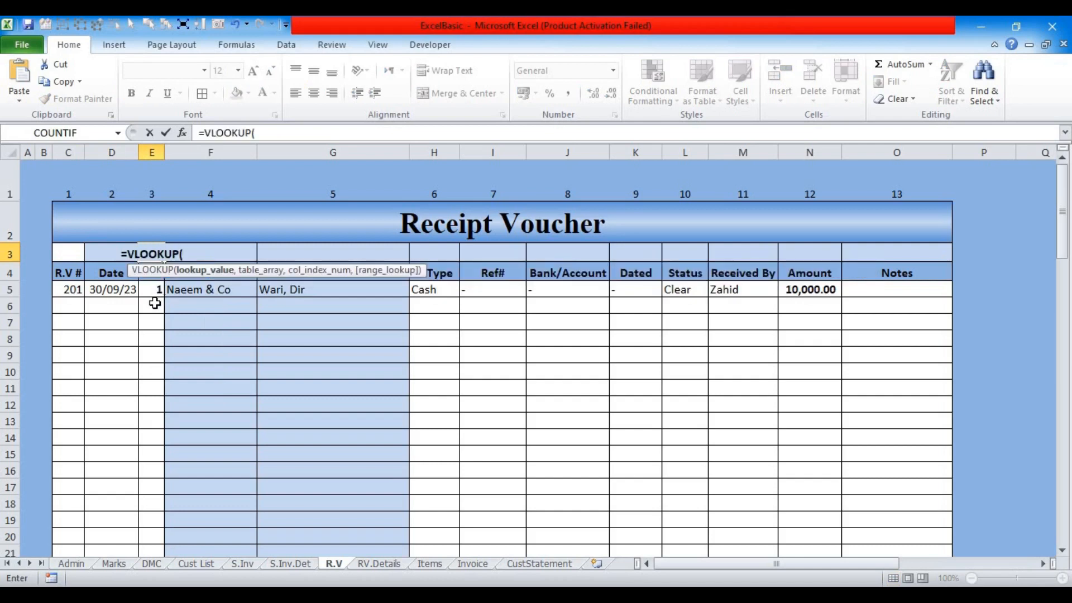
left_click(61, 255)
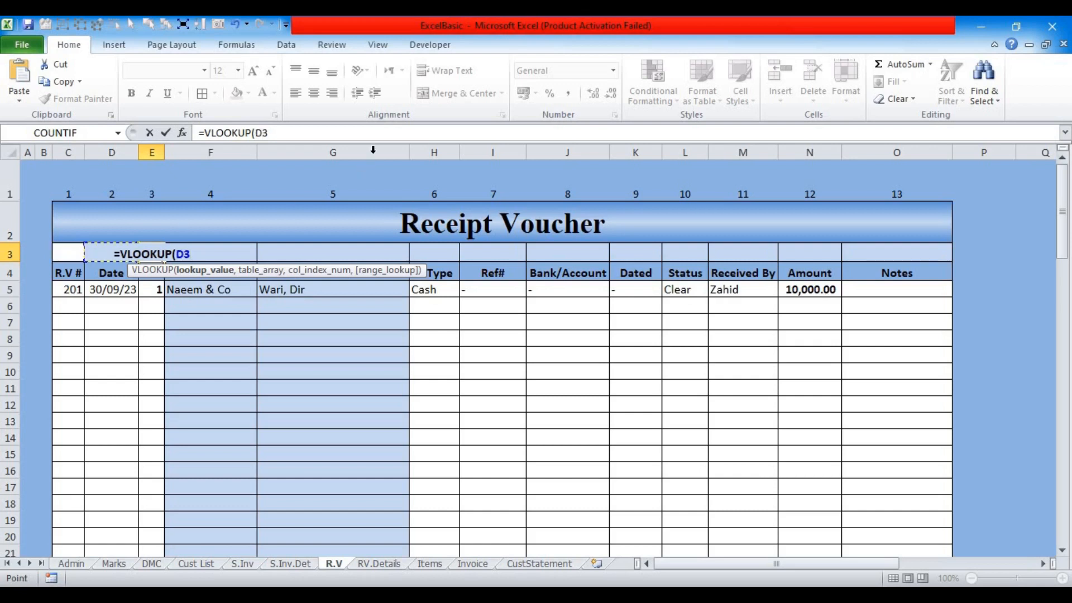
left_click(326, 134)
type(",")
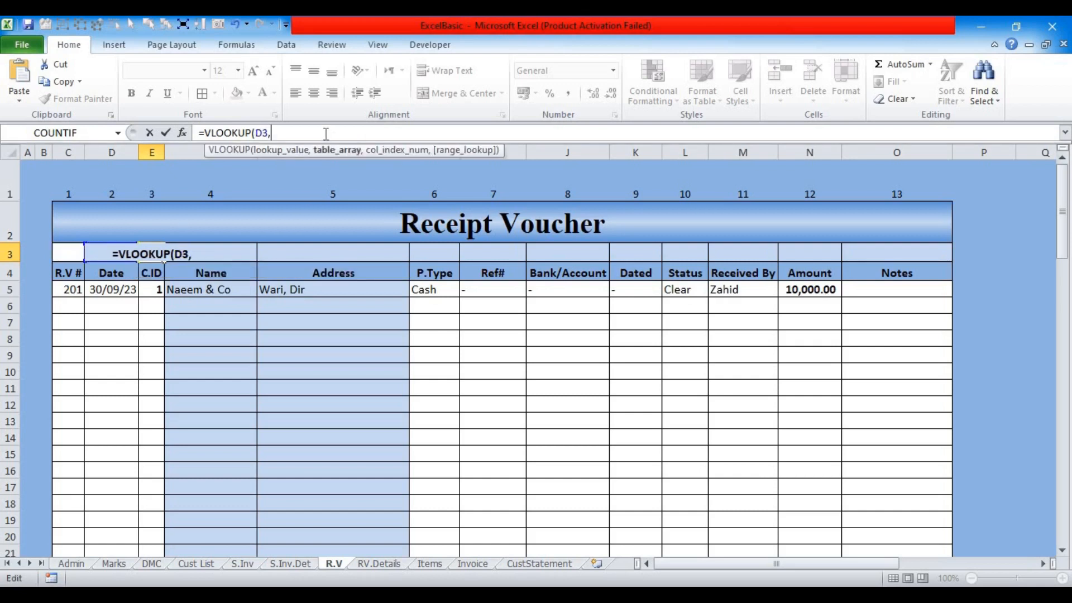
left_click_drag(67, 288, 916, 504)
key("BackSpace")
key("BackSpace")
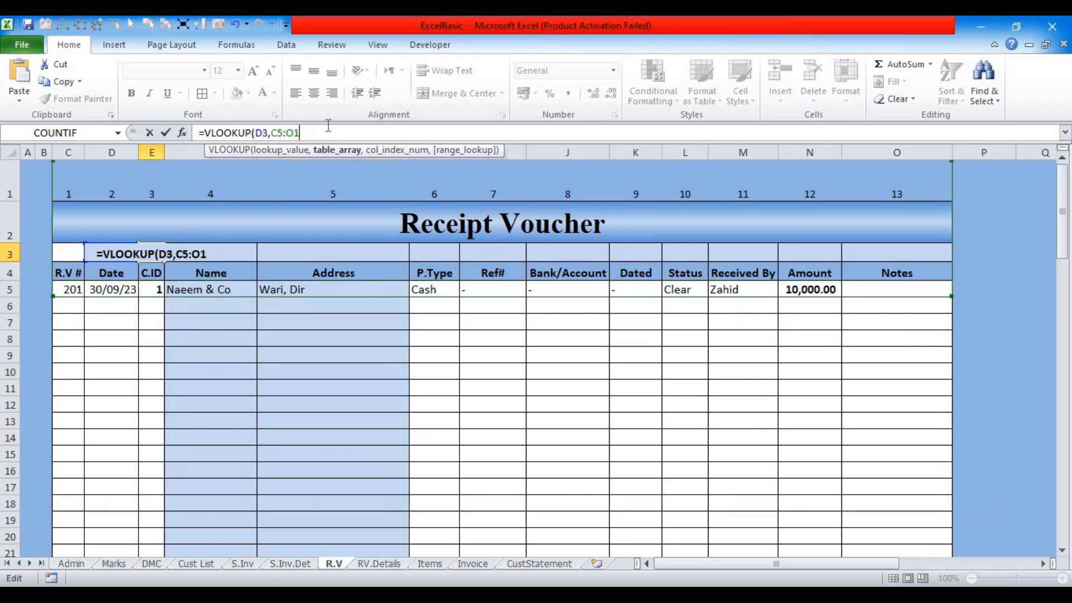
type("999,")
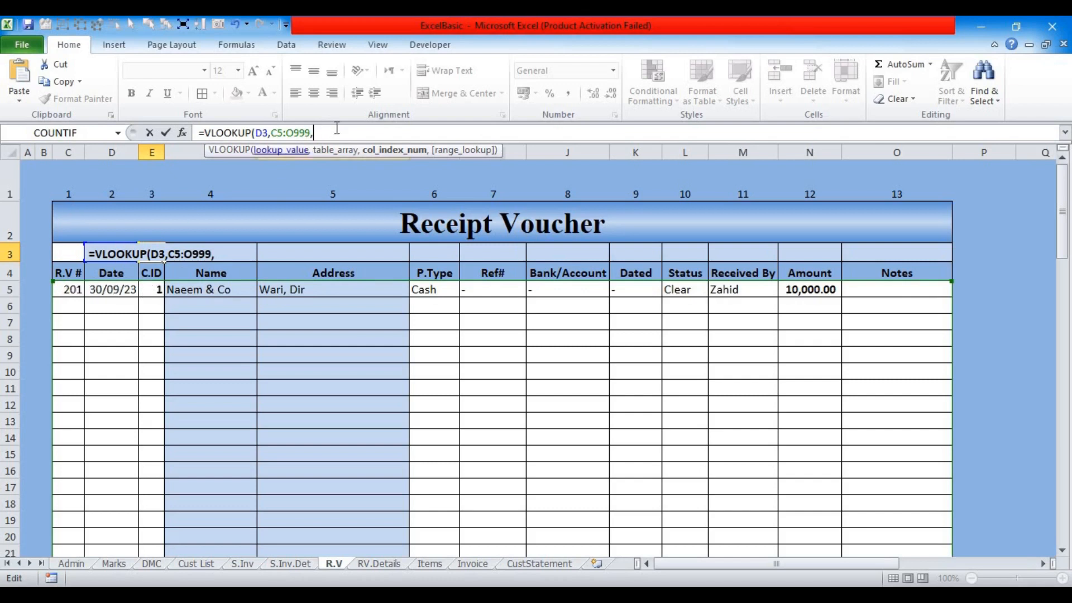
type("3")
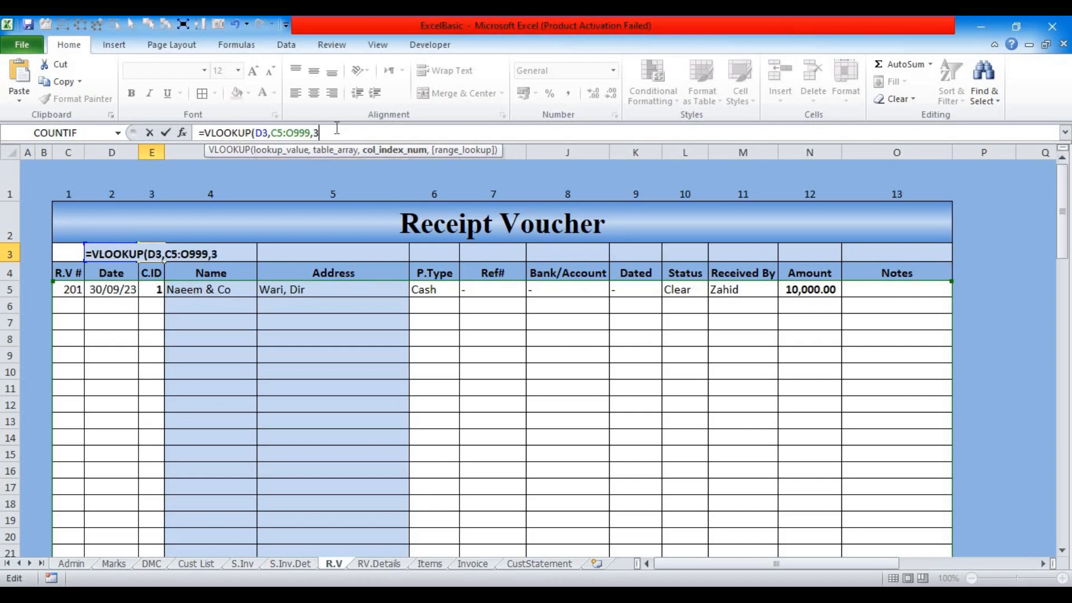
type(",")
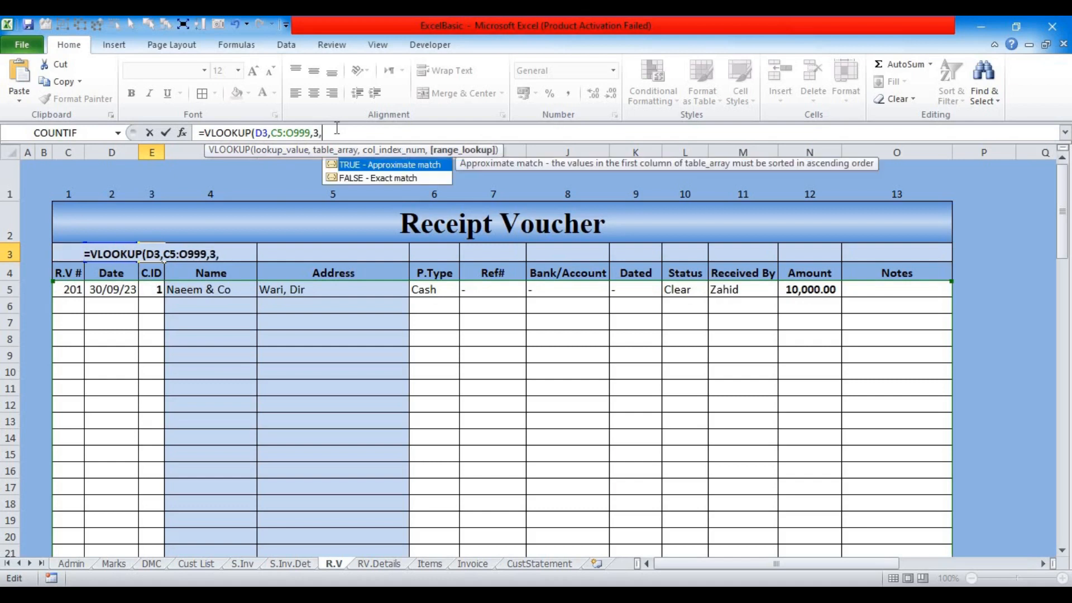
type("0")
key("Return")
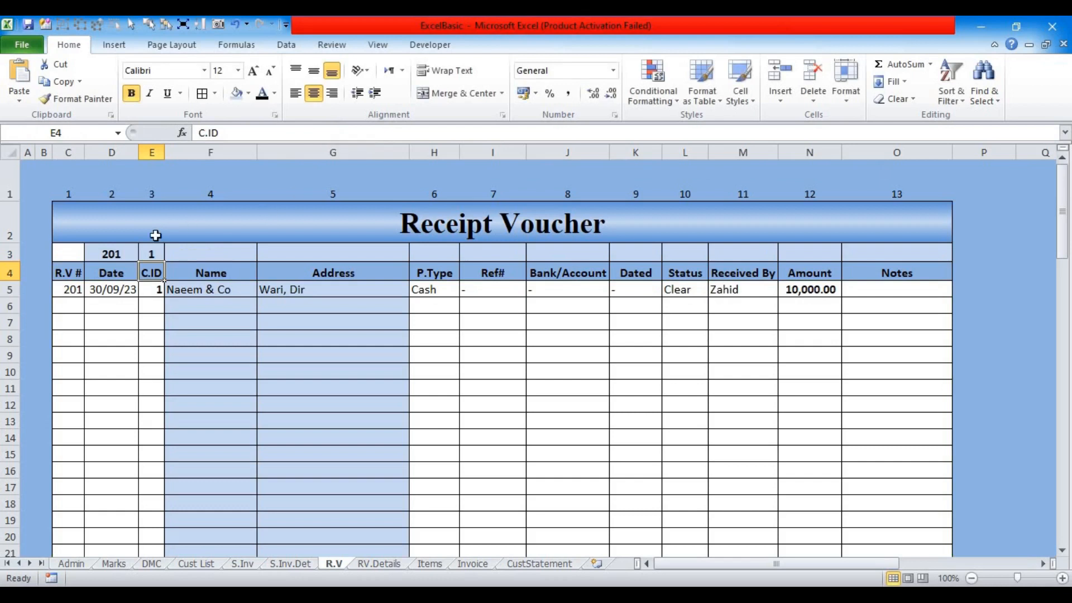
left_click(153, 252)
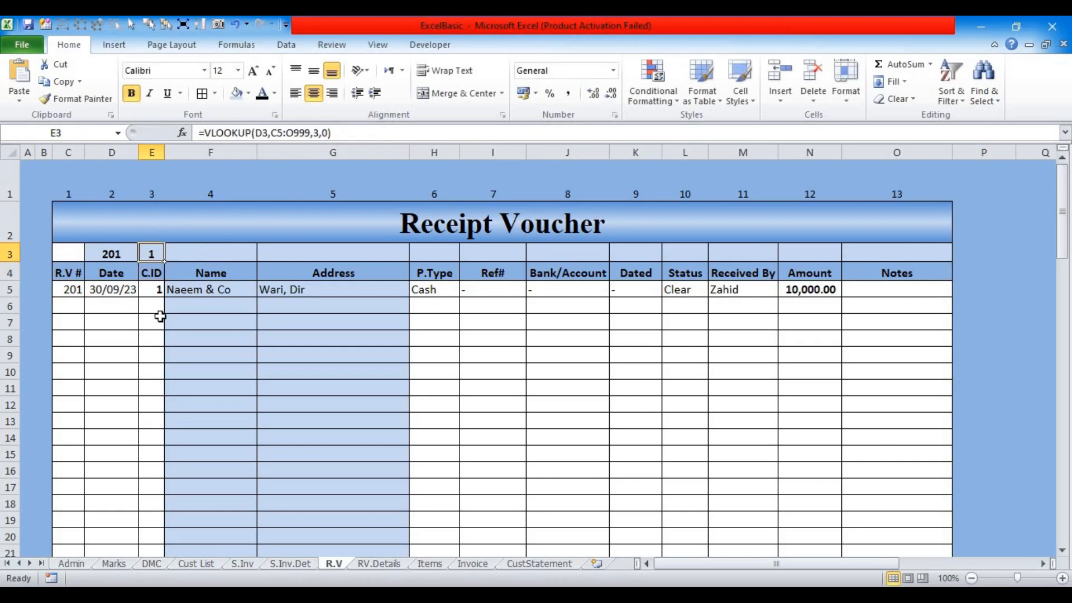
Step: Insert a blank column before the C.ID column and check the shifted VLOOKUP formula in F3
left_click(148, 152)
right_click(137, 153)
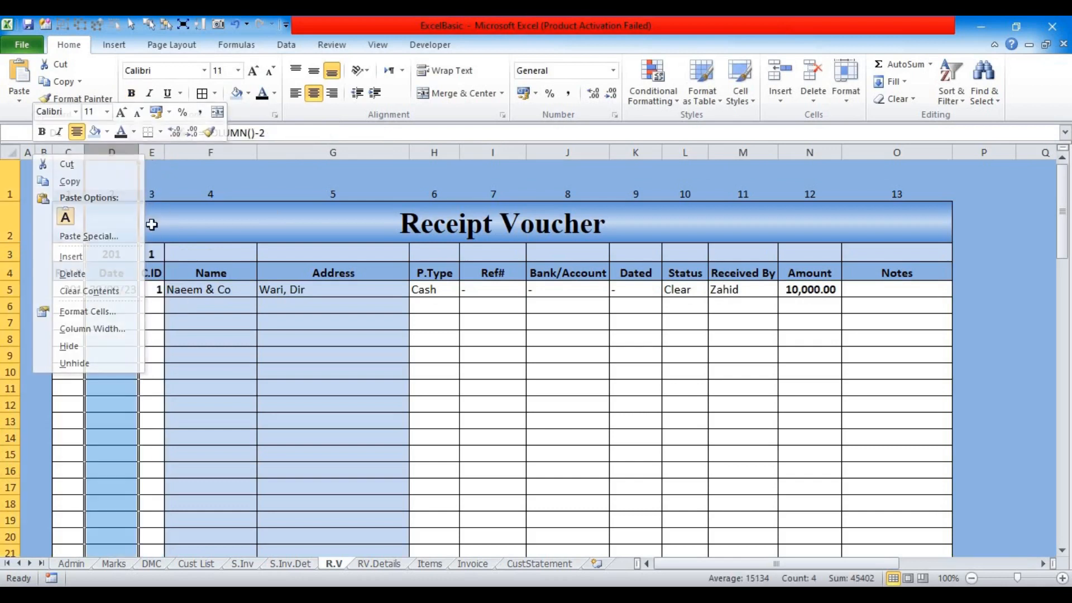
key("Escape")
right_click(150, 155)
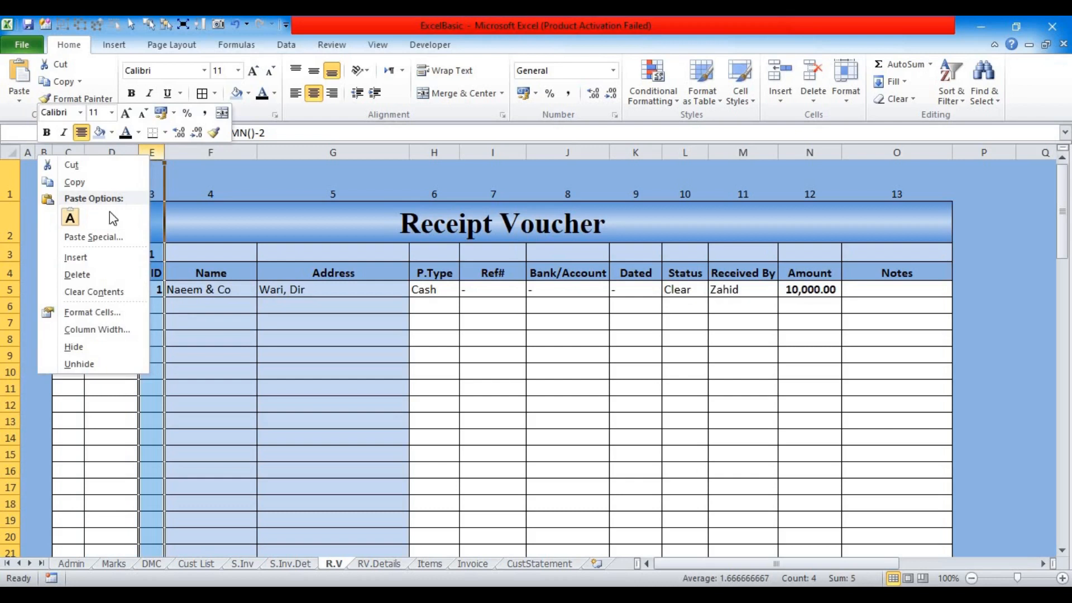
left_click(92, 259)
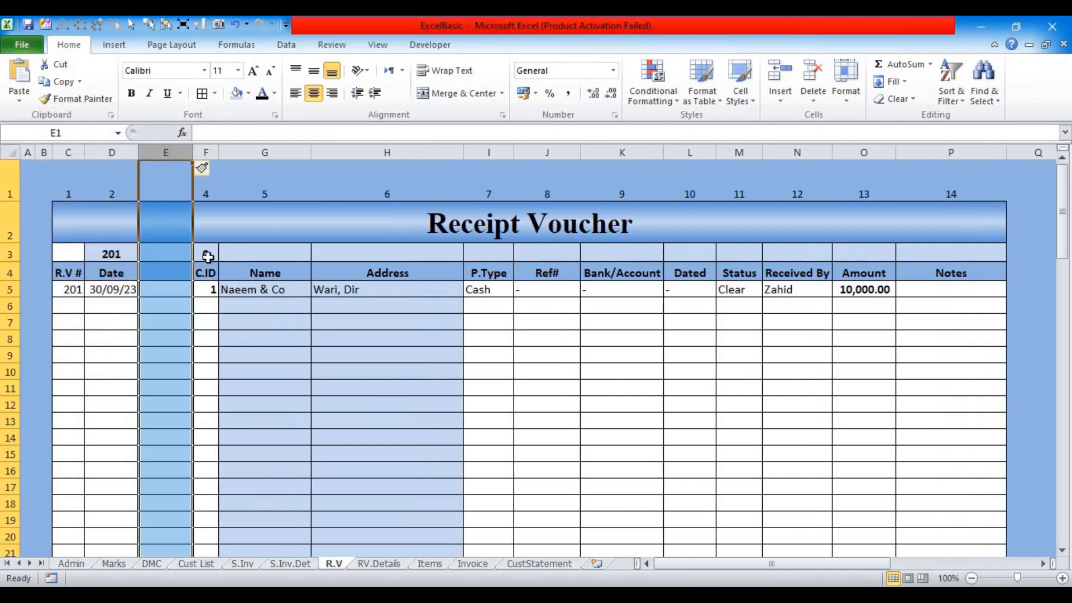
left_click(206, 256)
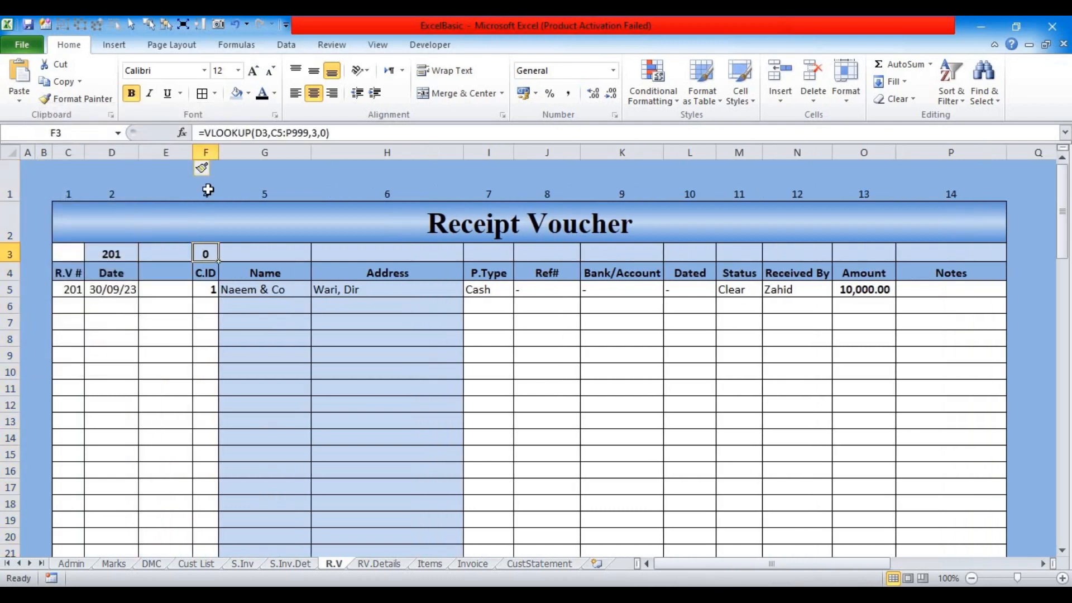
left_click(210, 292)
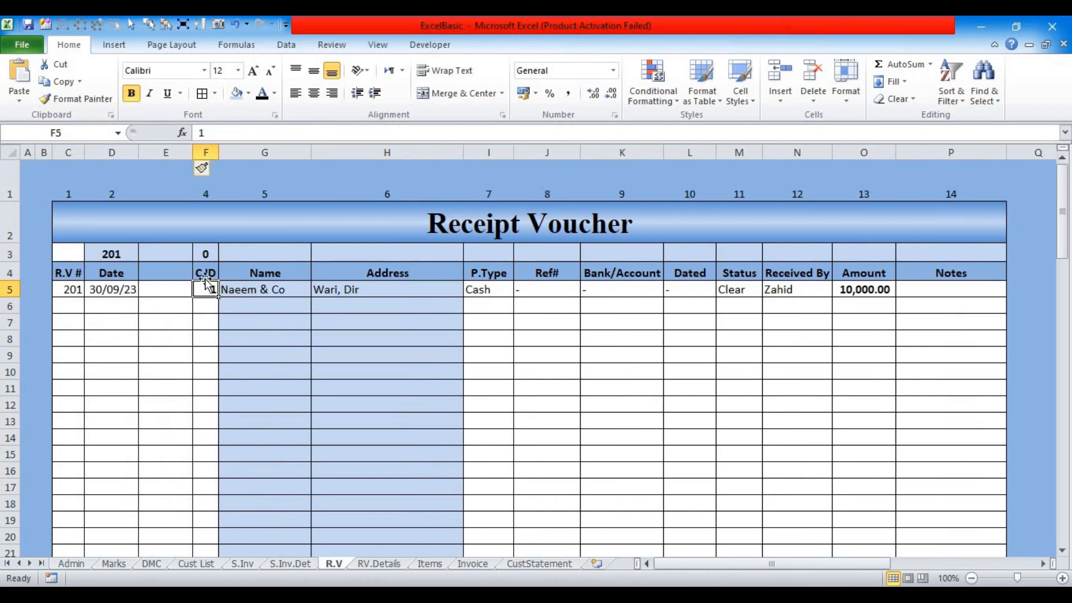
left_click(205, 255)
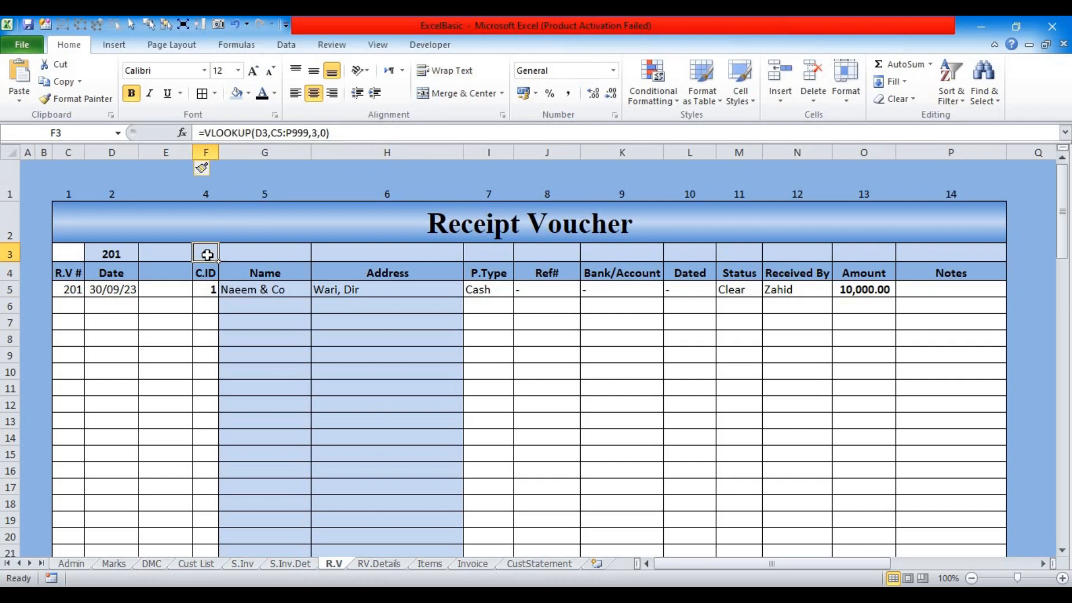
Step: Clear the column numbers in row 1 above the table and enter =COLUMN() in C1
left_click_drag(68, 194, 922, 196)
key("Delete")
left_click(77, 195)
type("=")
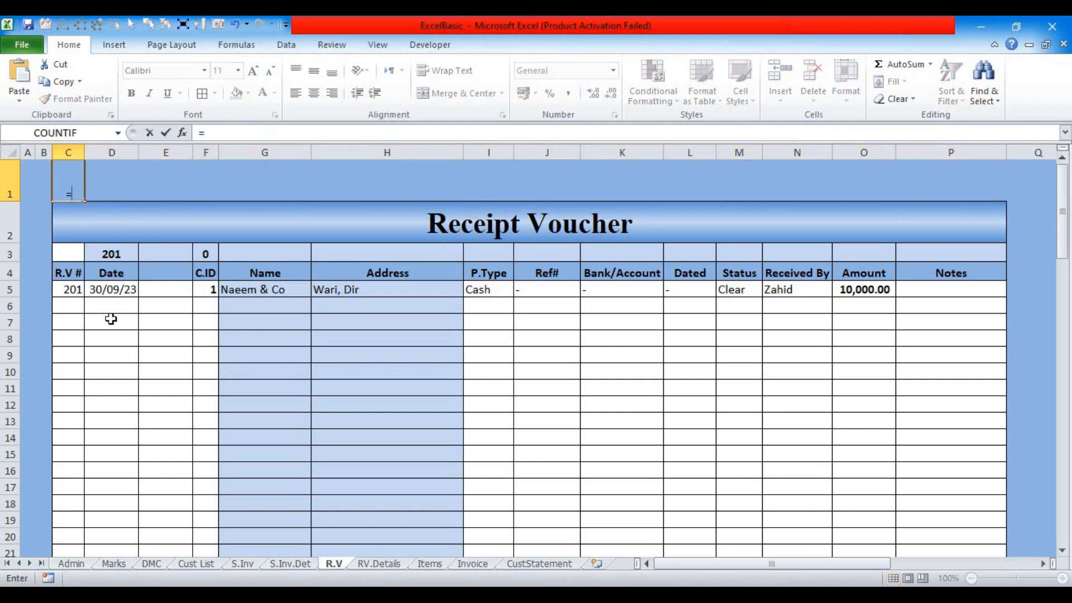
type("colu")
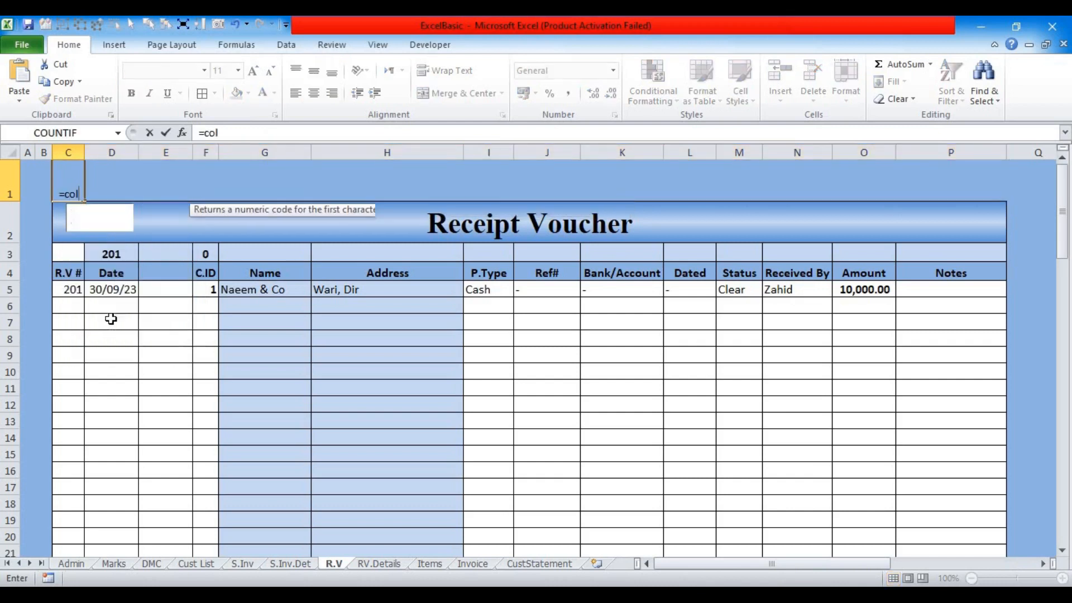
key("Tab")
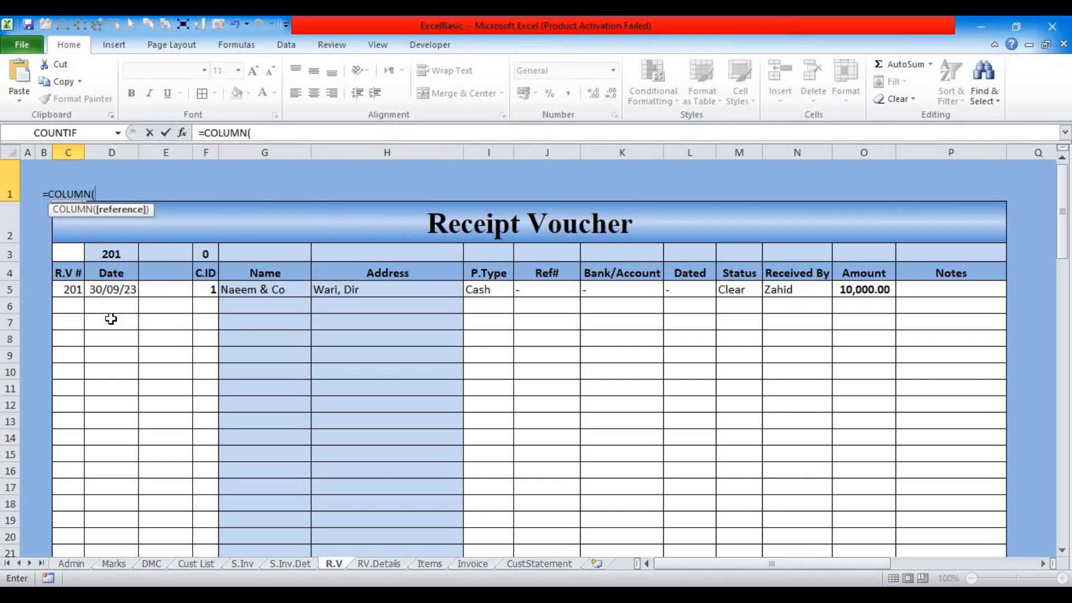
key("Return")
Step: Change the C1 formula to =COLUMN()-2 and fill it across row 1 to P1
left_click(63, 194)
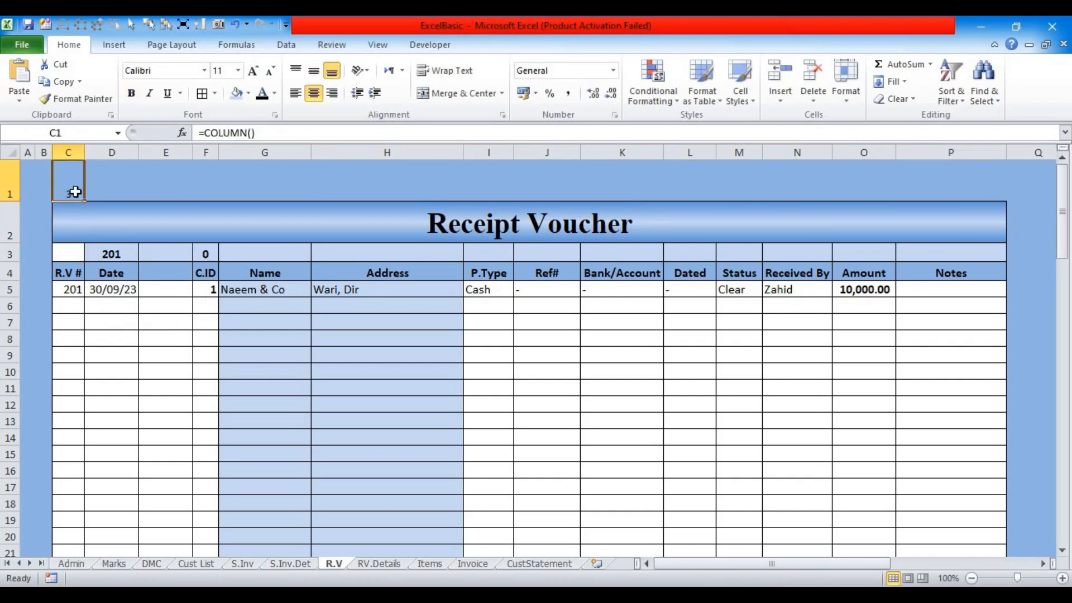
left_click(272, 133)
type("-2")
key("Return")
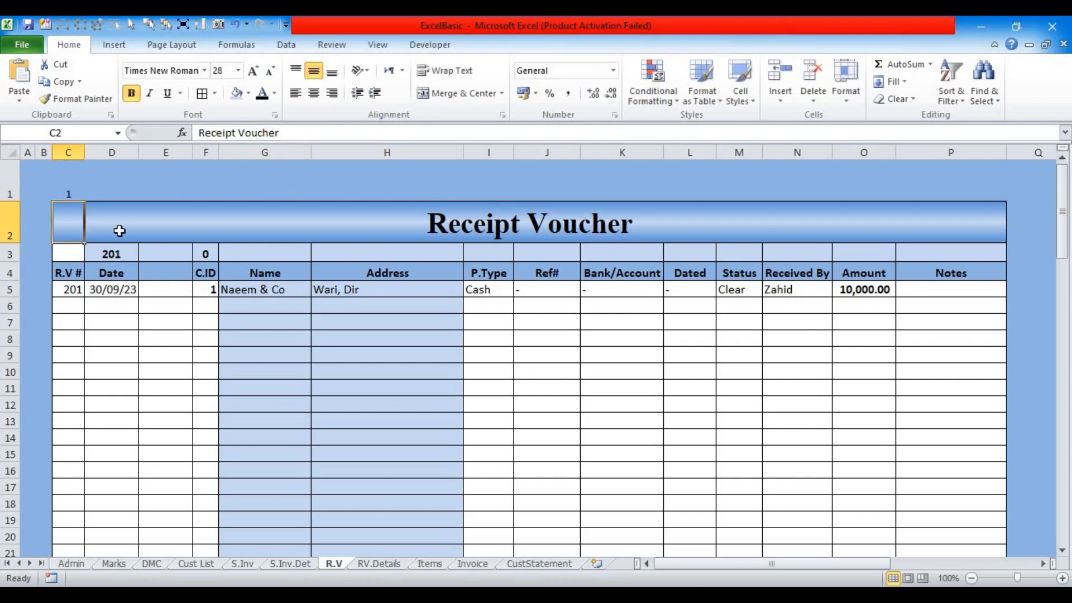
left_click(66, 187)
left_click_drag(205, 202, 982, 213)
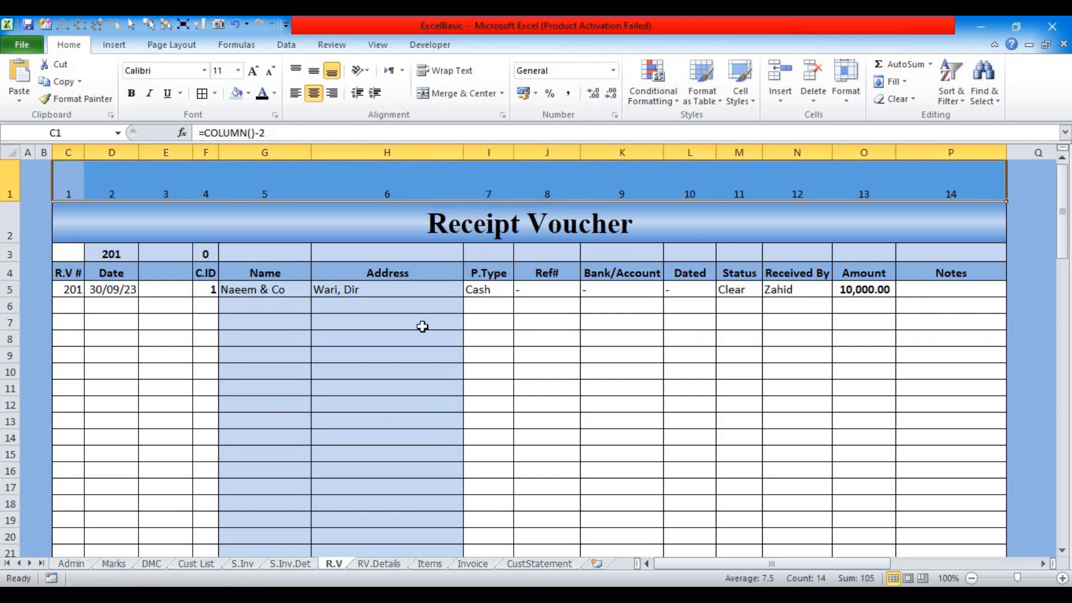
Step: Replace the fixed column index in F3's VLOOKUP with a reference to F1
left_click(202, 252)
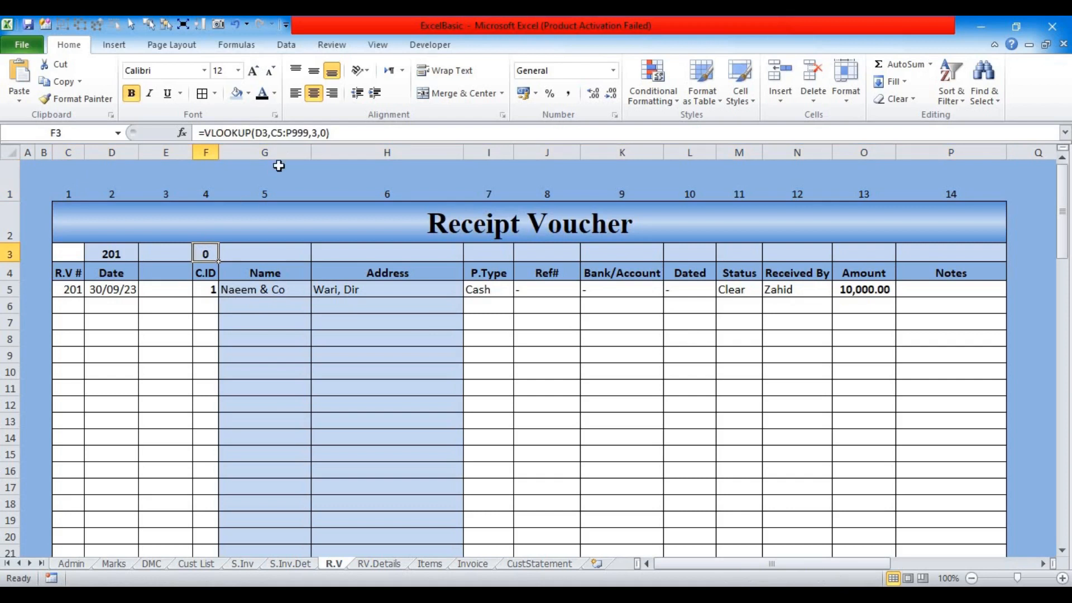
left_click(315, 132)
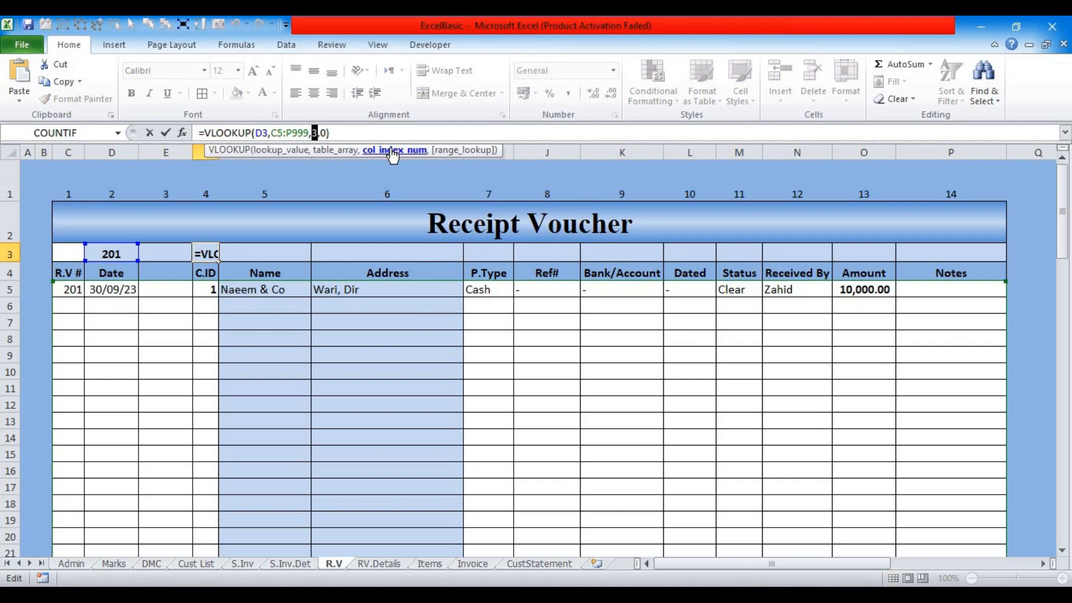
left_click(204, 194)
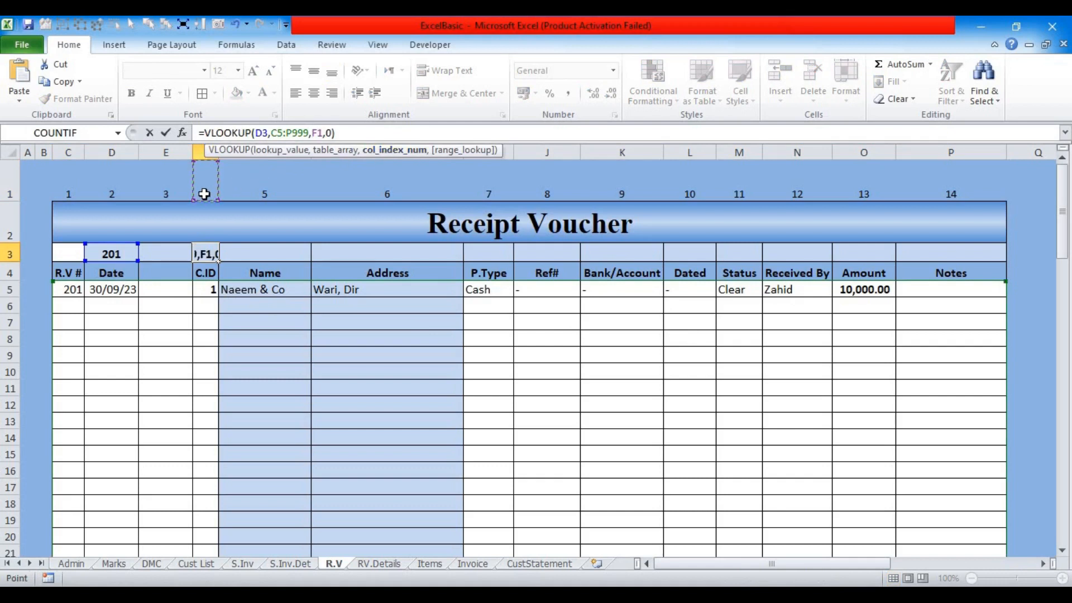
key("Return")
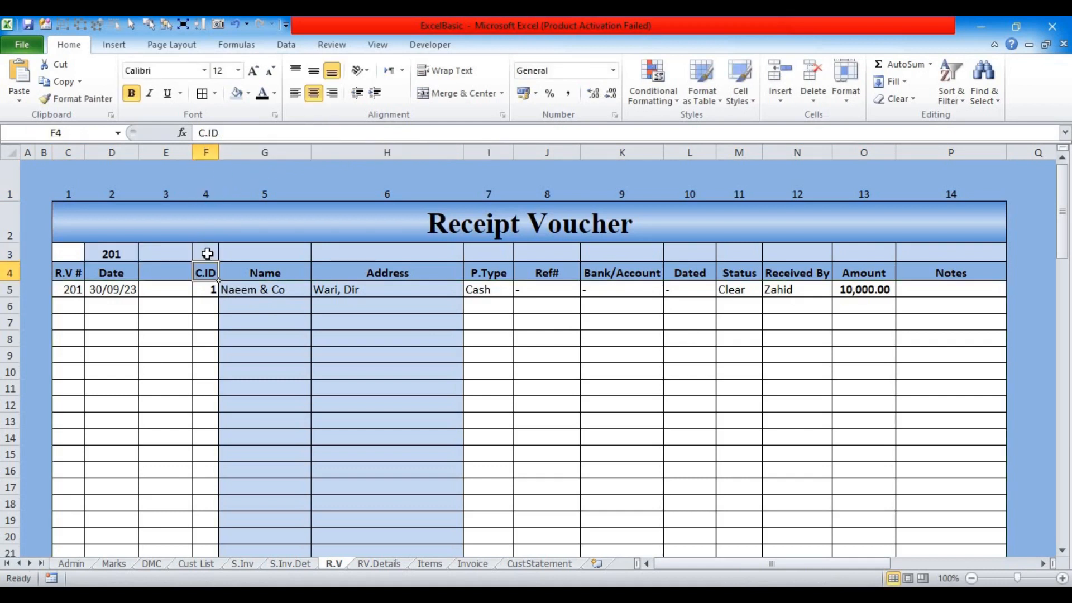
Step: Delete the blank column E between Date and C.ID
left_click(162, 152)
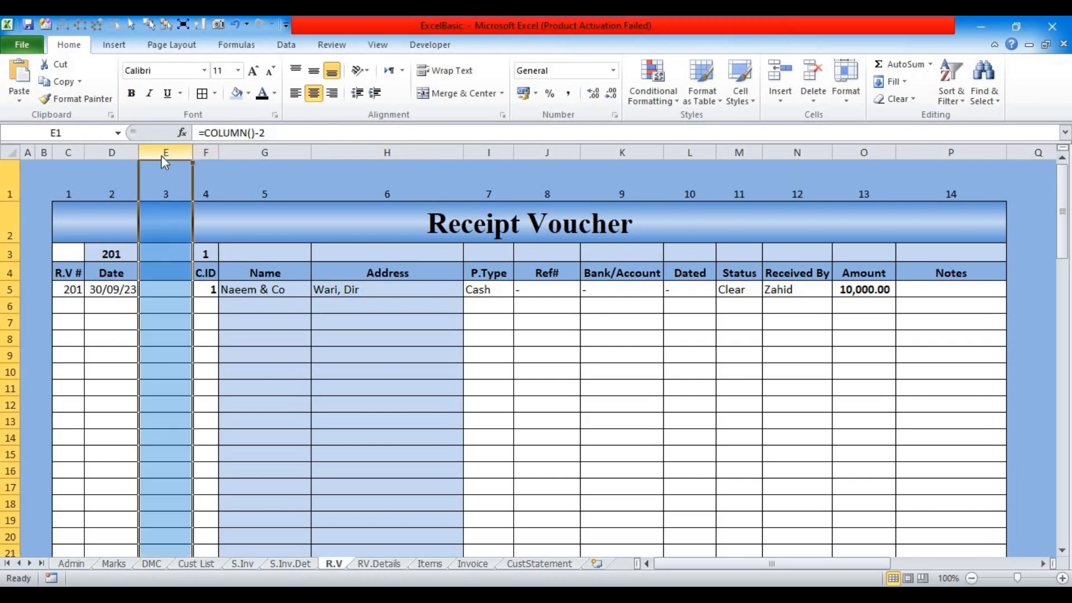
right_click(162, 155)
left_click(112, 277)
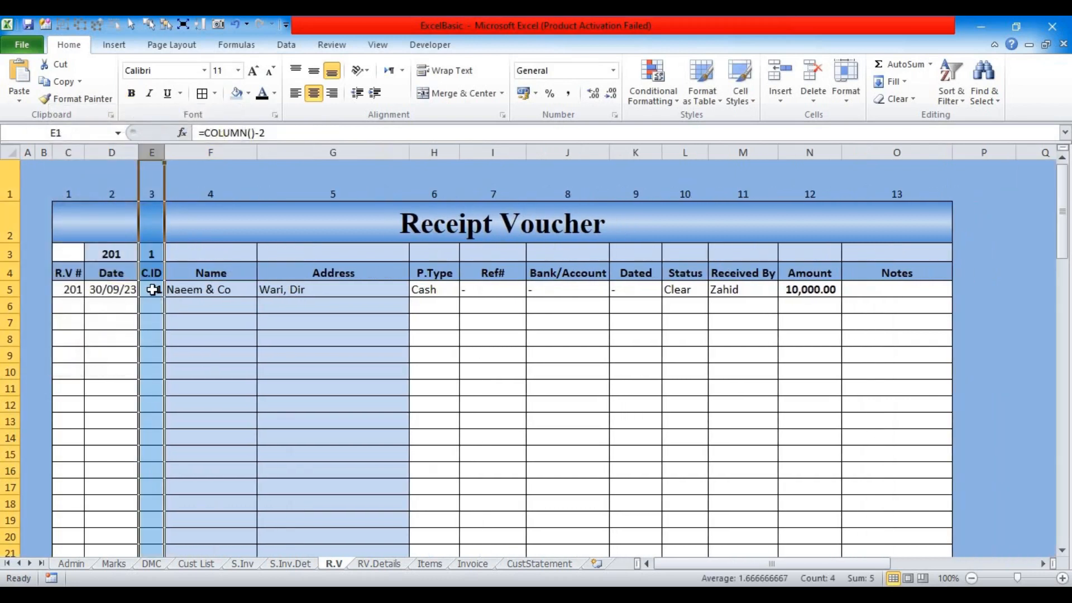
Step: Make the VLOOKUP references in E3 absolute as $D$3 and $C$5:$O$999, and fill the formula across to O3
left_click(151, 254)
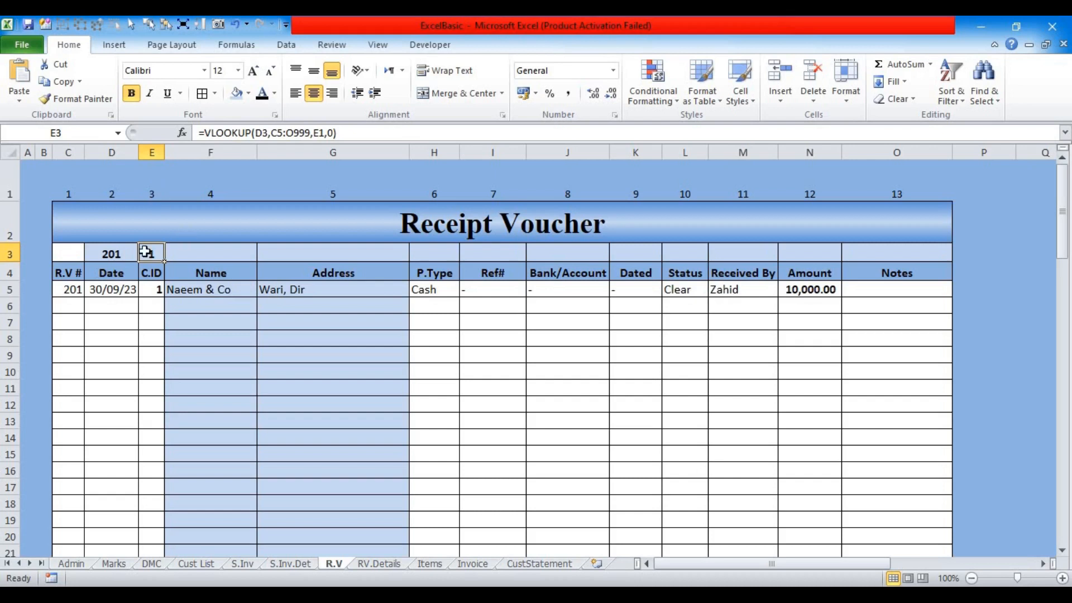
left_click(266, 133)
left_click(260, 152)
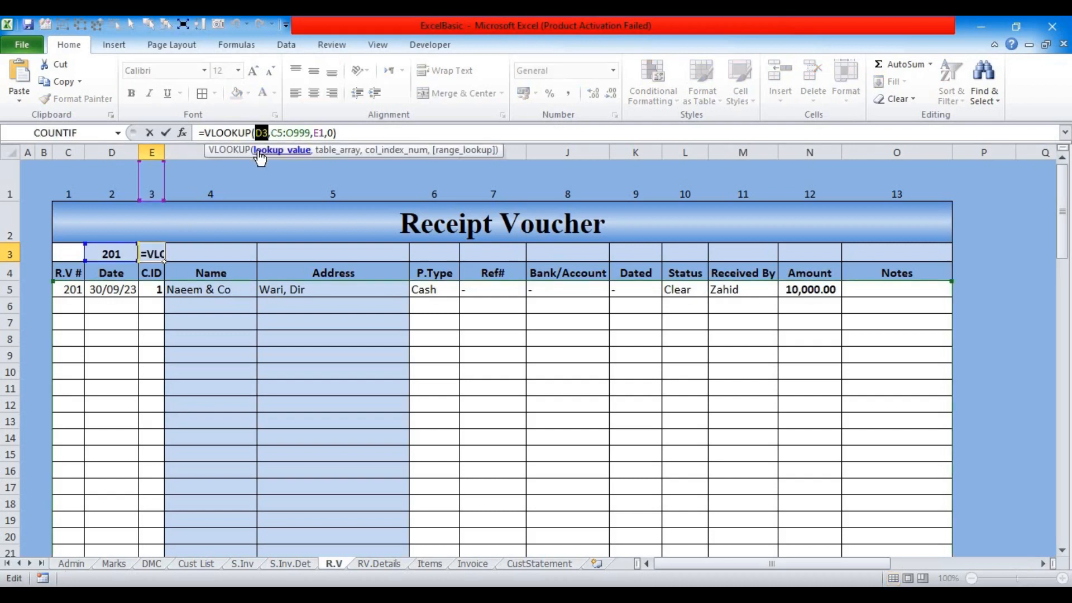
key("F4")
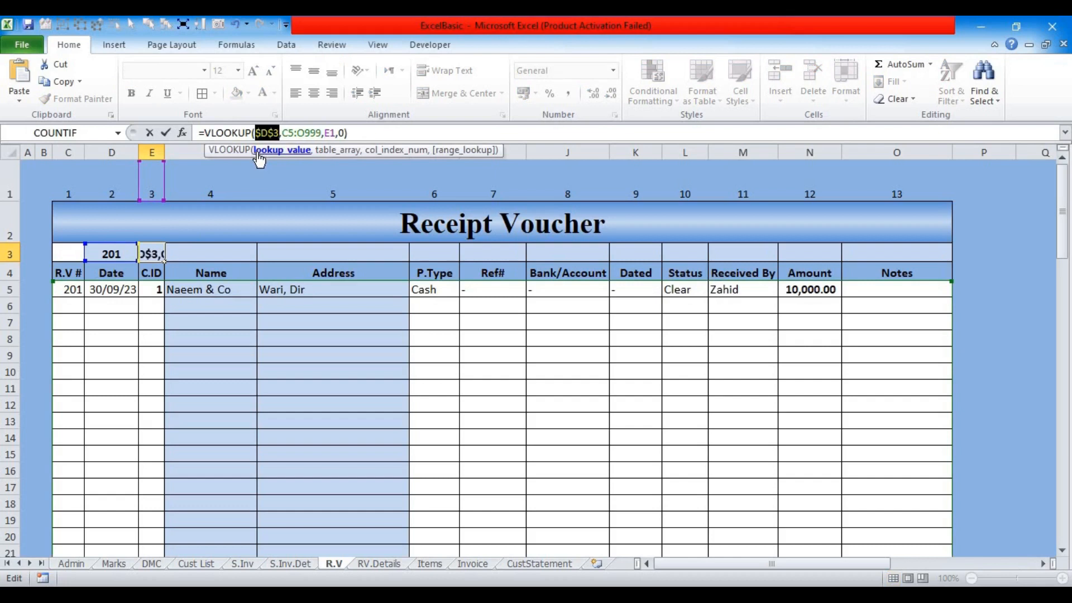
left_click(336, 158)
key("F4")
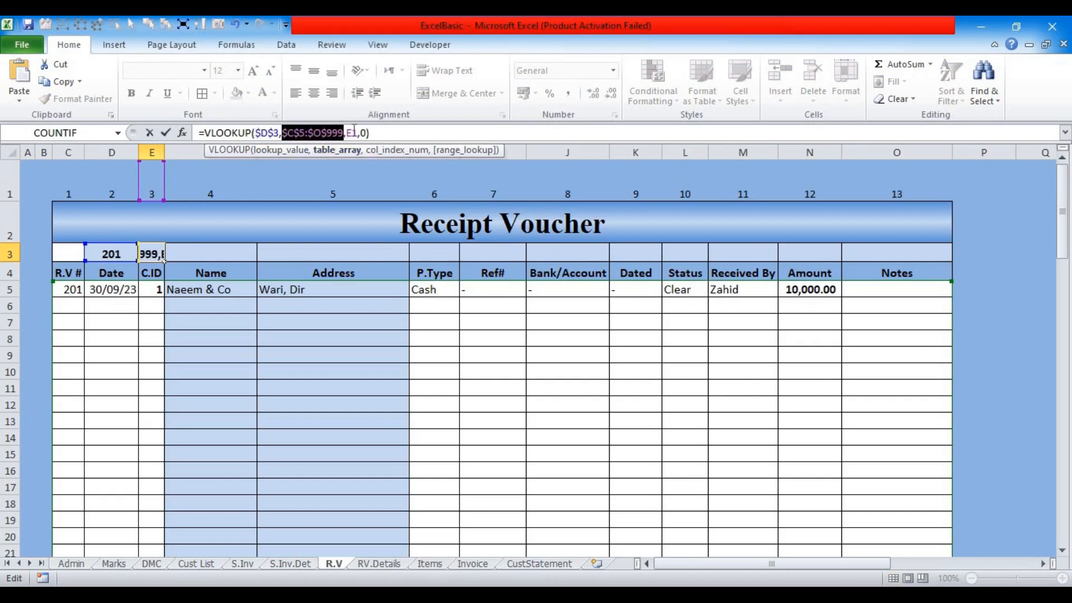
key("Return")
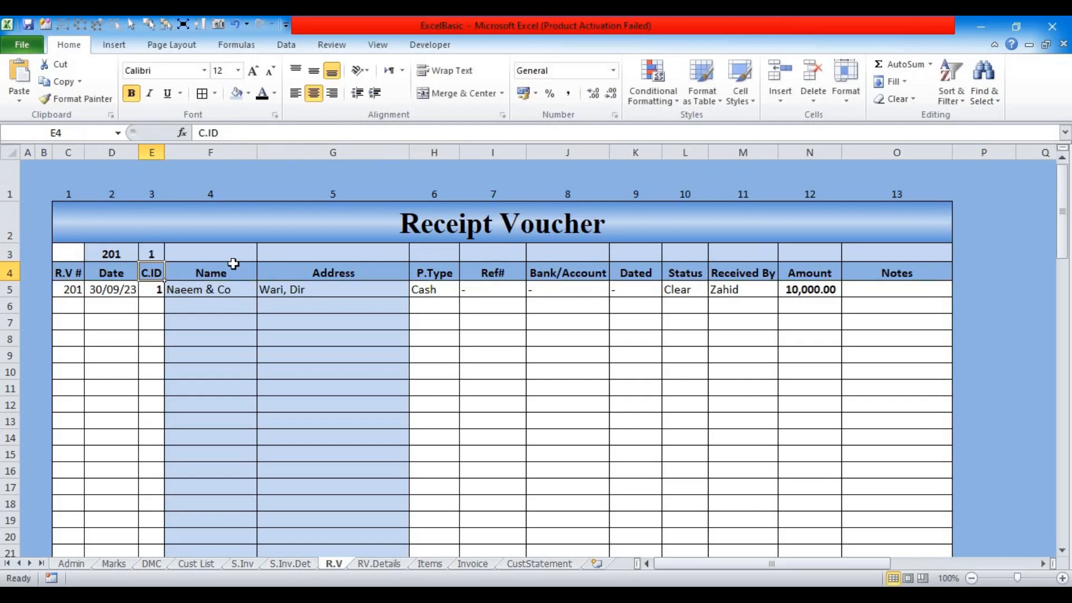
left_click(154, 254)
left_click_drag(165, 262, 913, 267)
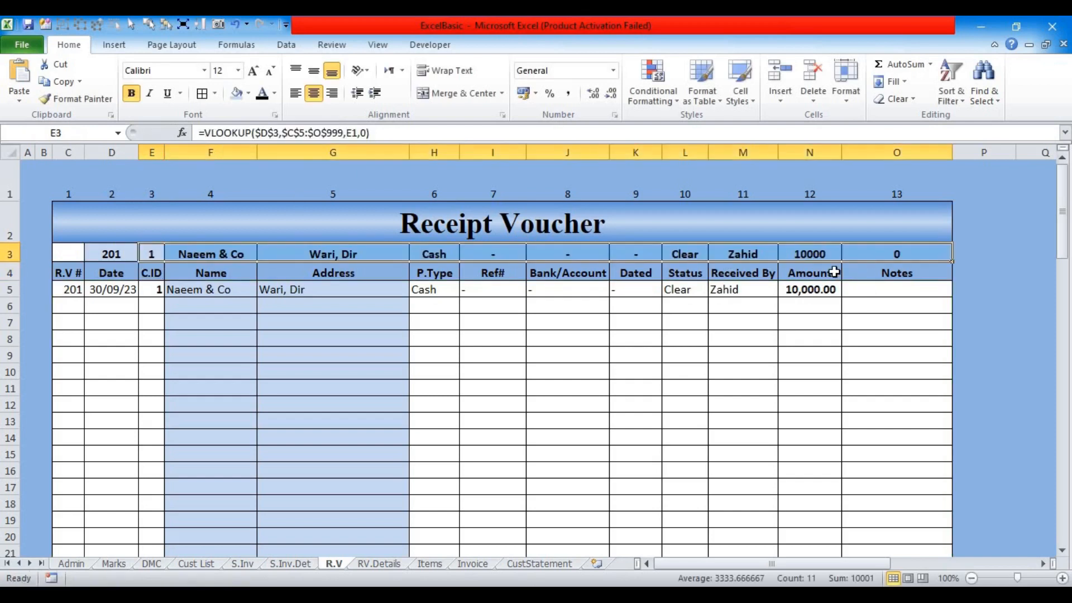
Step: Apply the comma number style to the looked-up amount in N3
left_click(899, 256)
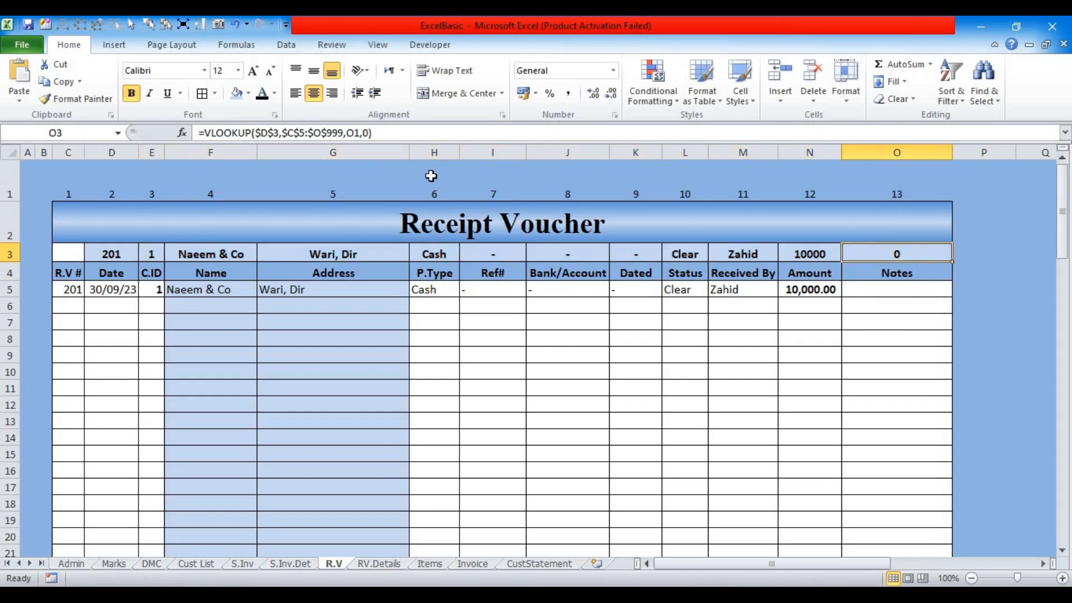
left_click(349, 138)
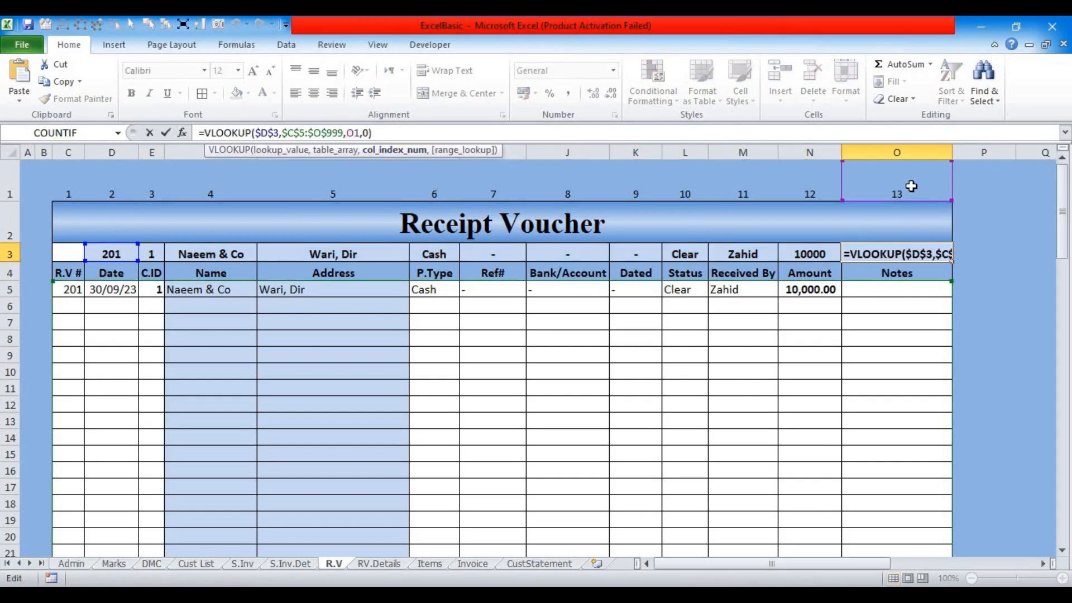
key("Escape")
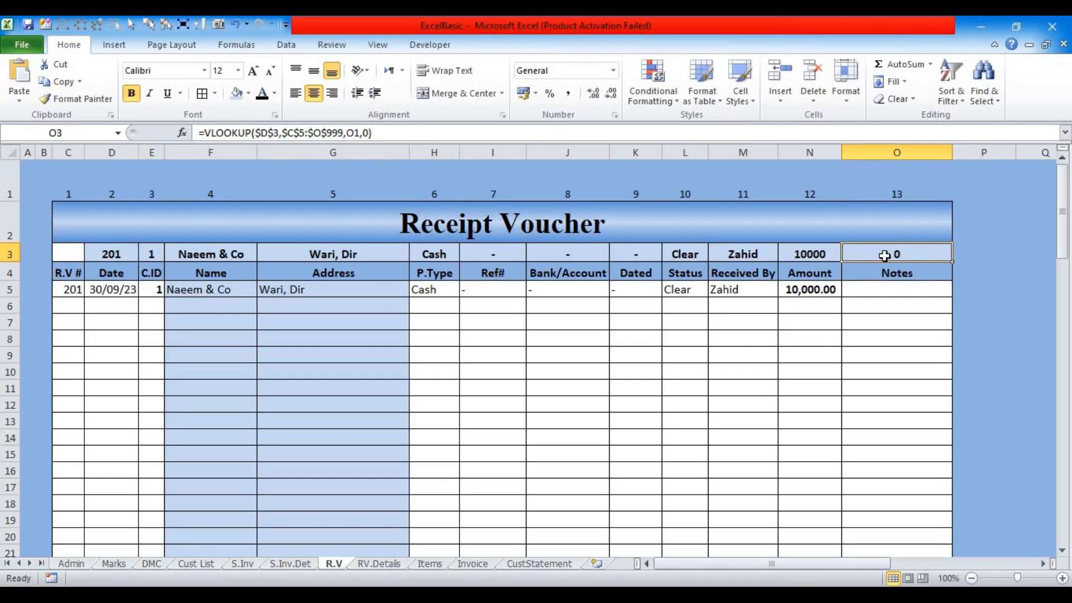
left_click(812, 253)
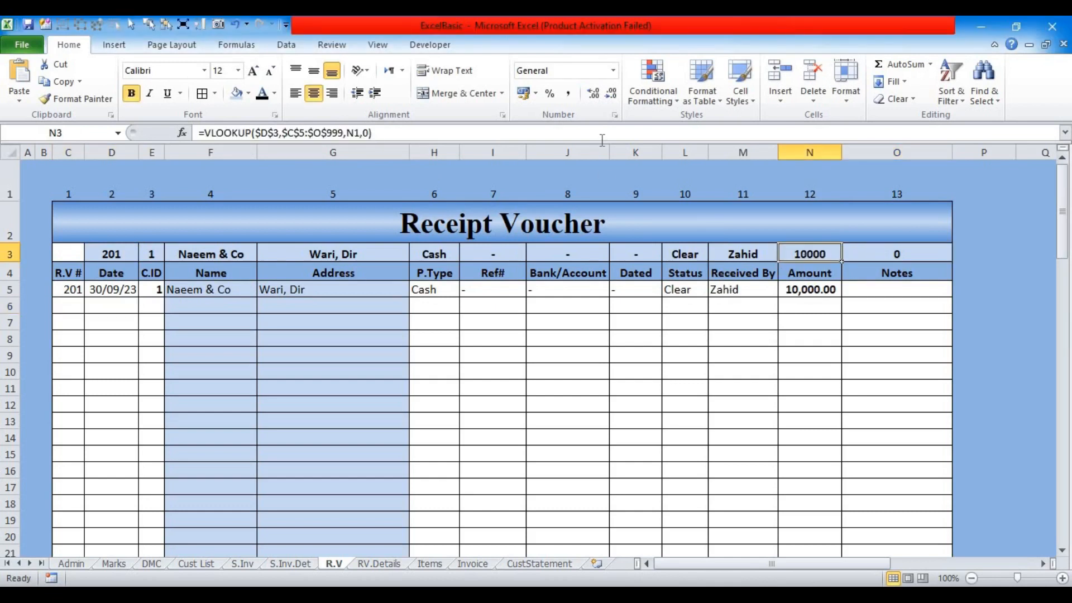
left_click(568, 94)
Step: Clear the VLOOKUP formula from O3 above the Notes header
left_click(875, 253)
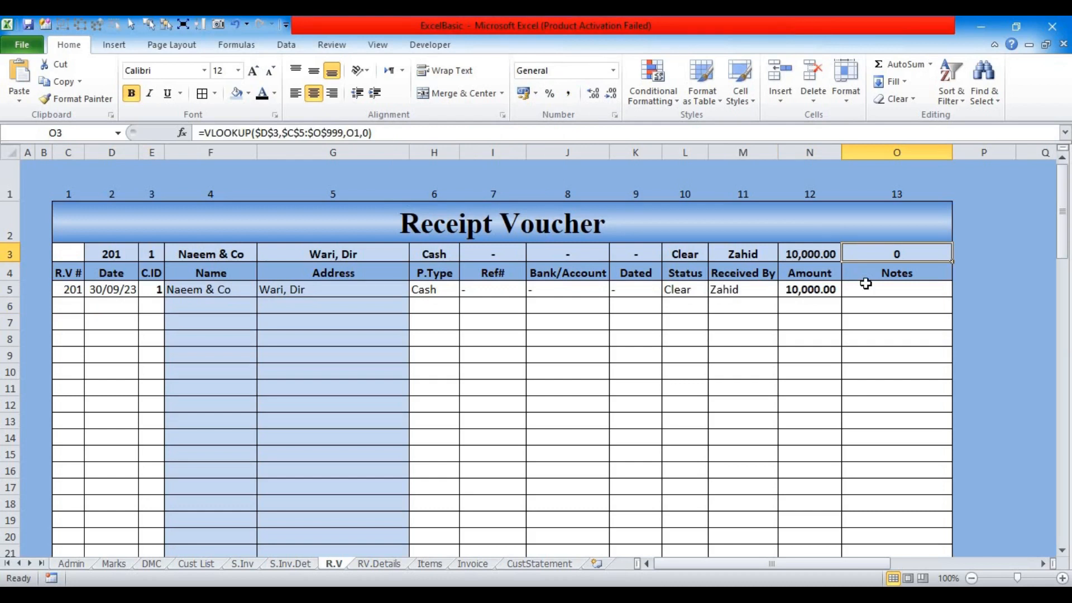
key("F2")
type("&\"\"")
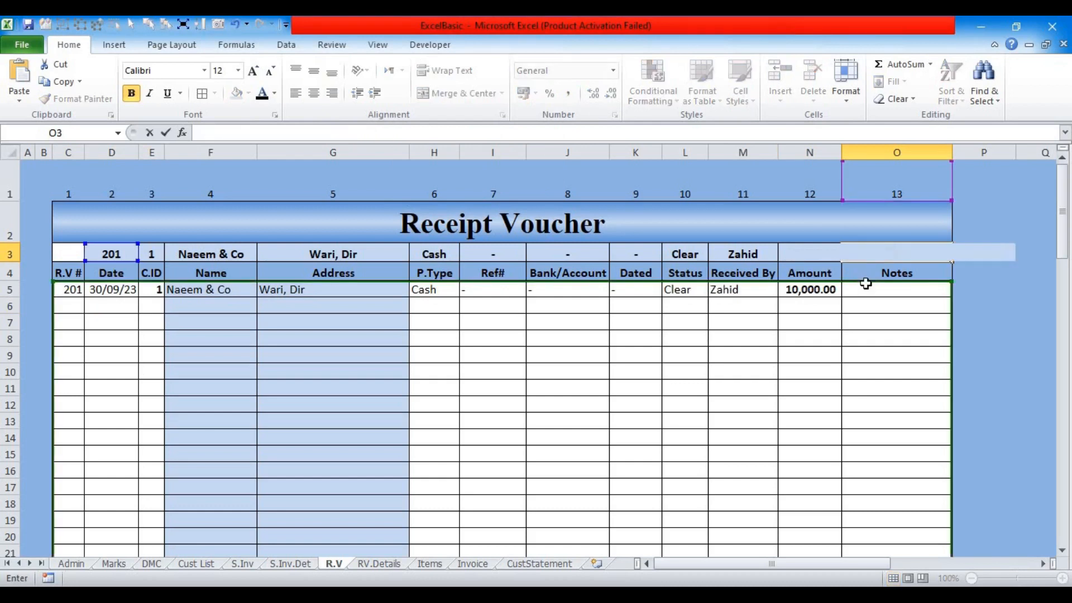
key("Return")
left_click(871, 253)
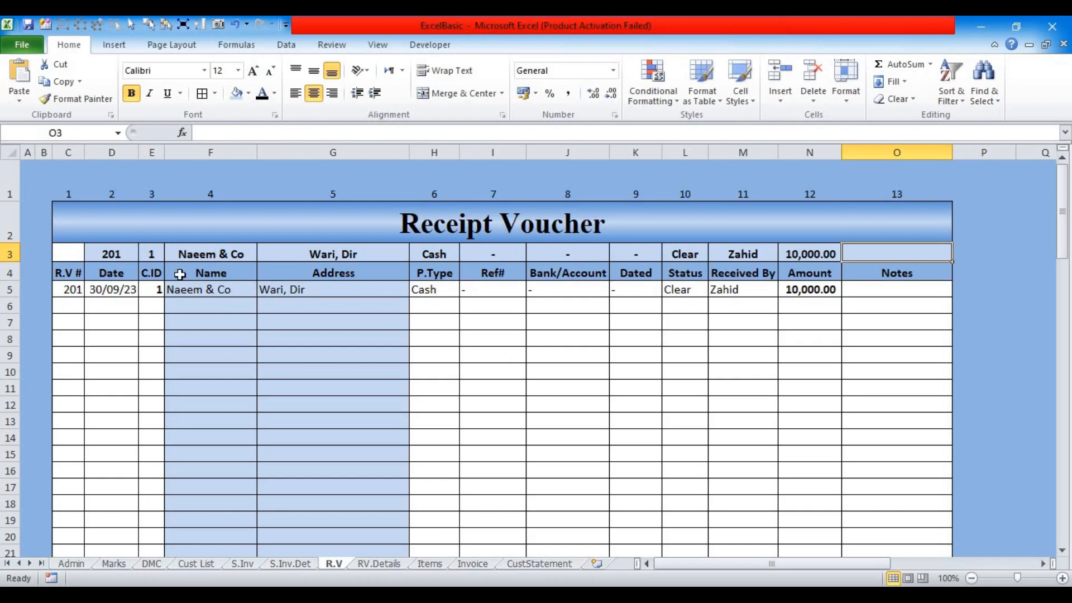
Step: Check the first customer's ID and Balance cells on the Cust List sheet, and return to the Receipt Voucher sheet
left_click(158, 252)
left_click(185, 564)
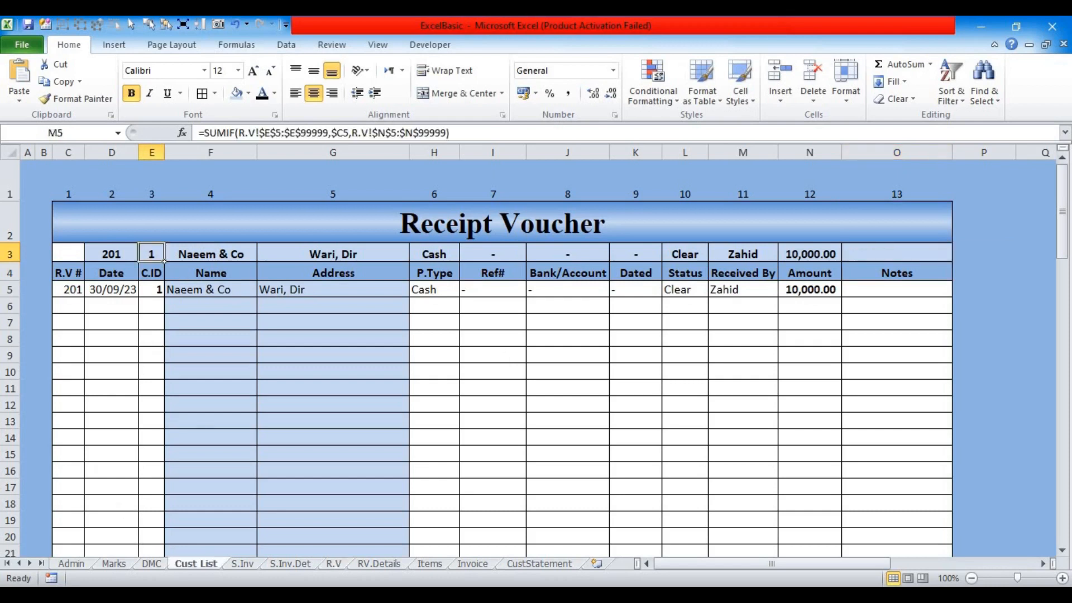
left_click(76, 298)
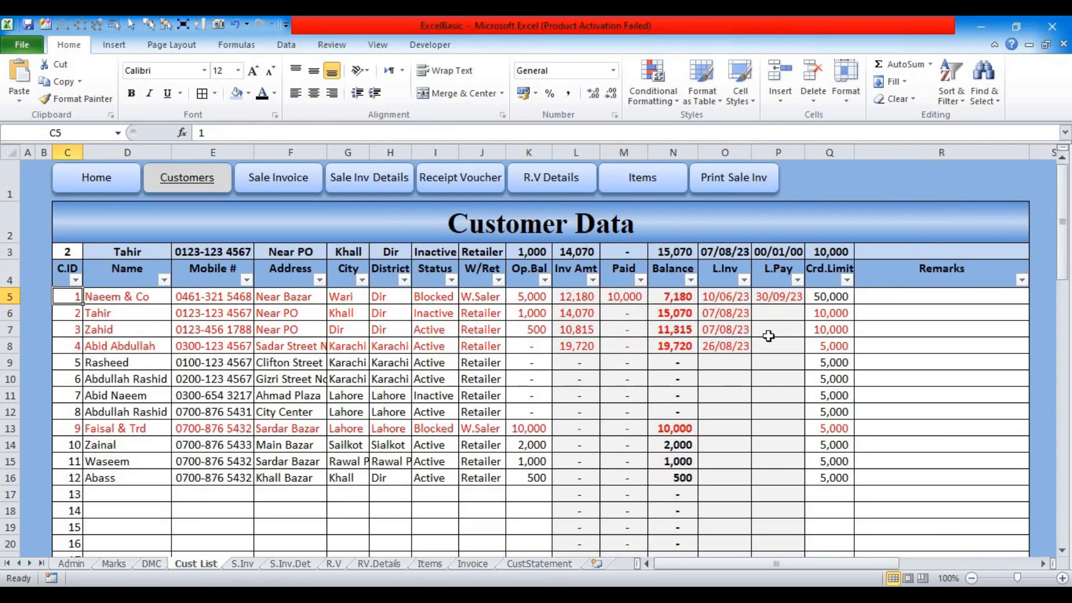
left_click(677, 296)
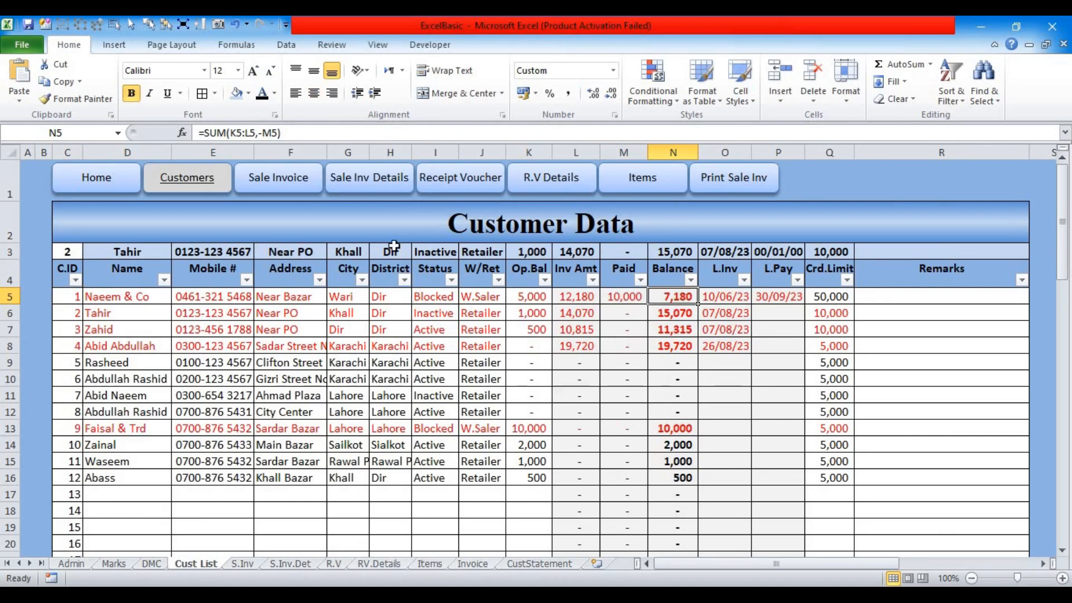
left_click(452, 182)
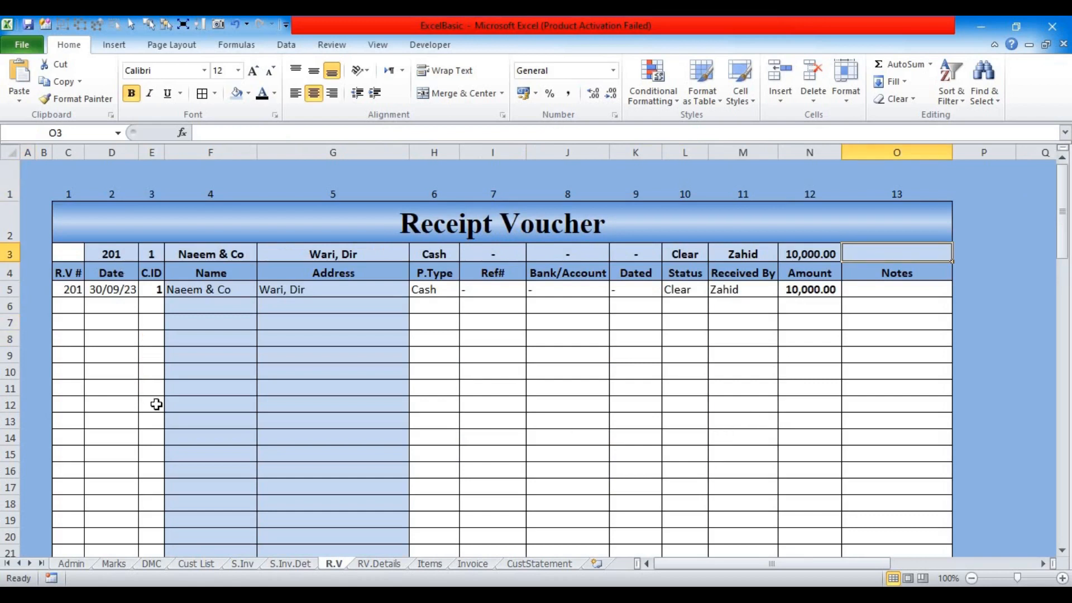
Step: Enter =MATCH(E3,'Cust List'!C5:C999,0) in O3 to locate the voucher's customer ID in the customer list
type("=mat")
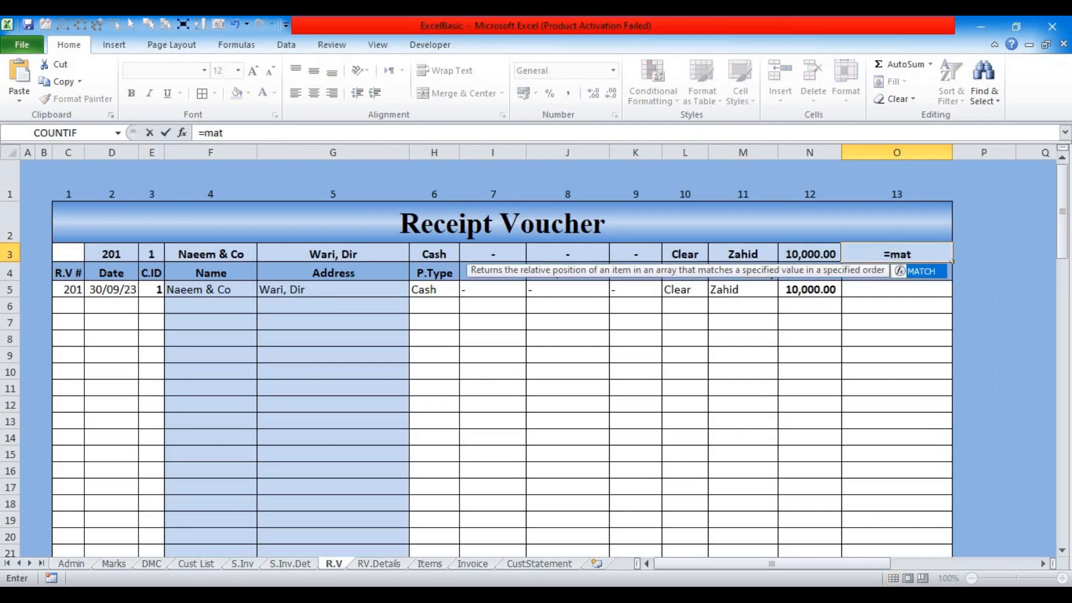
key("Tab")
left_click(150, 253)
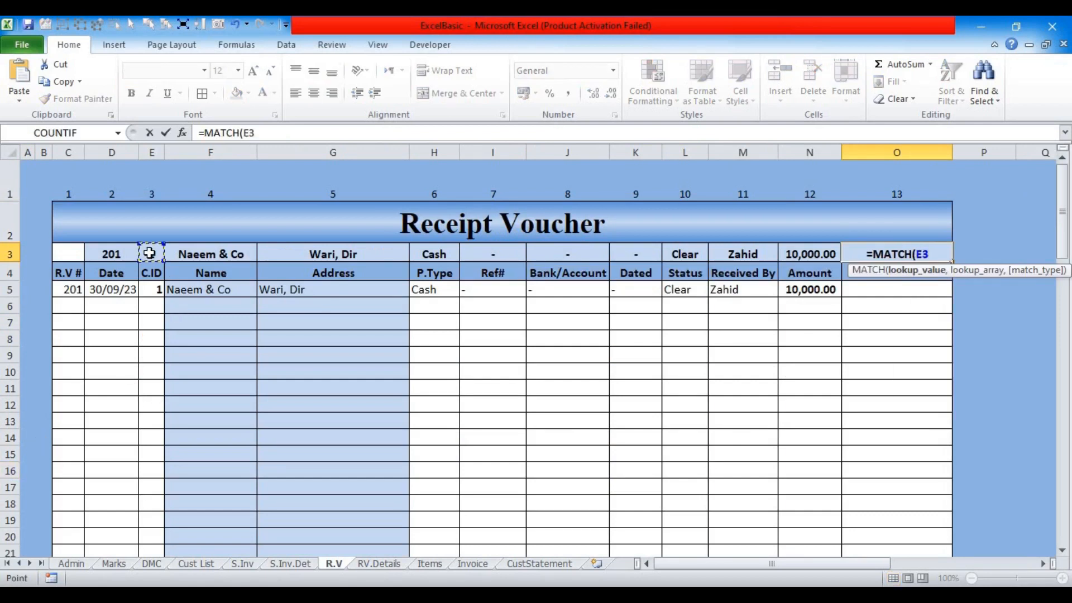
type(",")
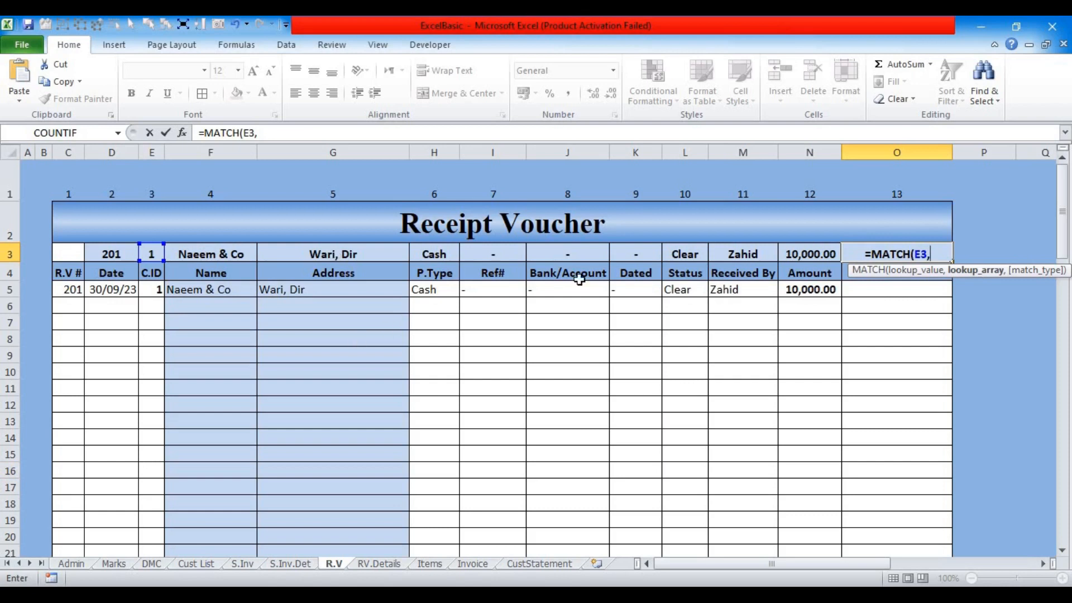
left_click(196, 563)
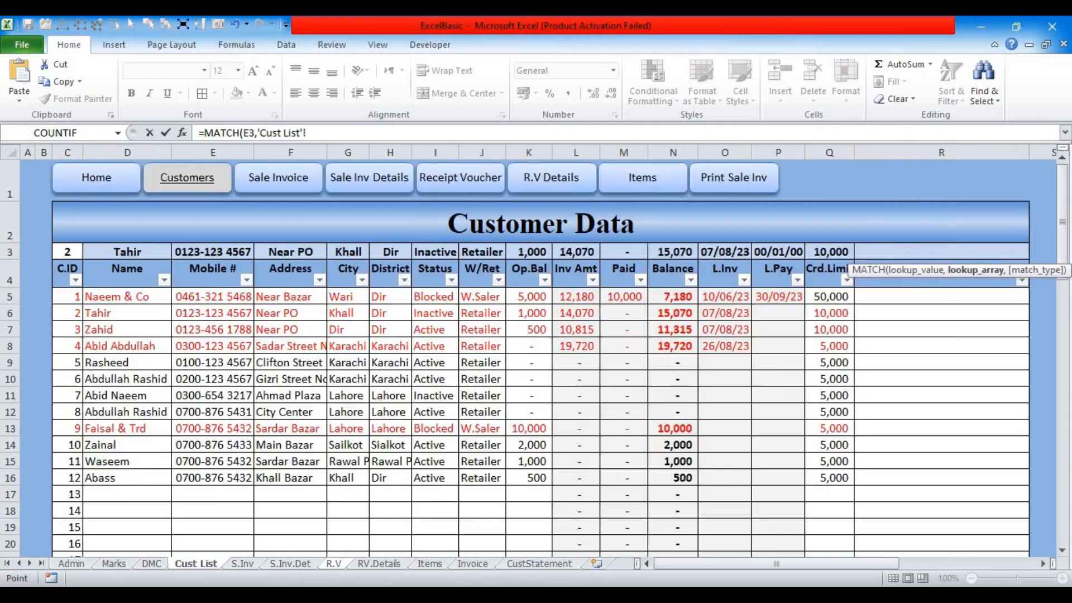
left_click_drag(73, 302, 70, 511)
left_click(349, 133)
key("BackSpace")
key("BackSpace")
type("999")
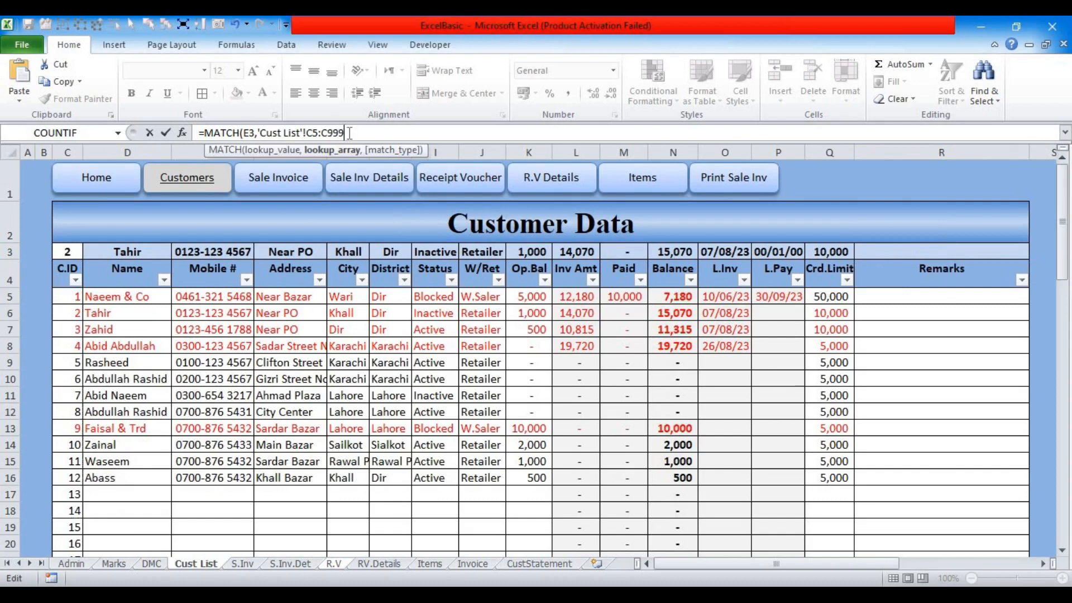
type(",")
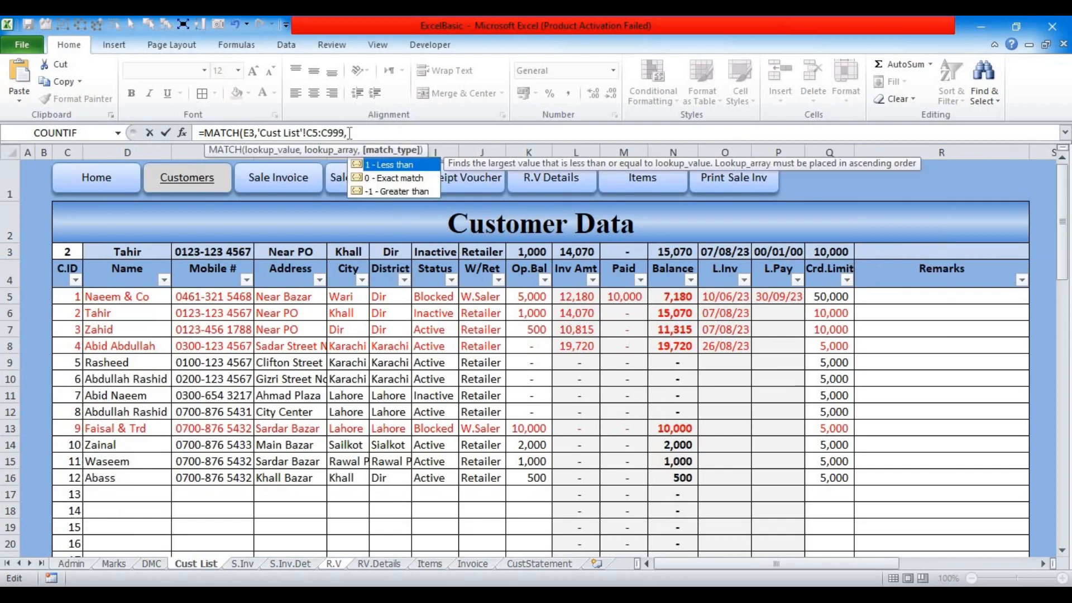
type("0")
key("Return")
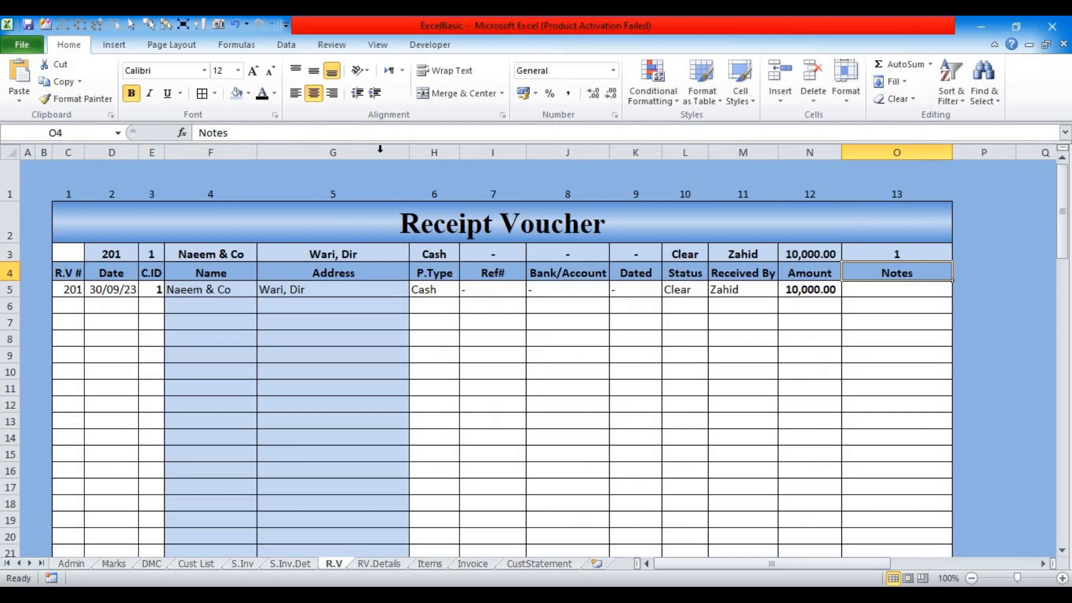
Step: Wrap O3's MATCH in an INDEX over 'Cust List'!N5:N999 to return the customer's balance, accepting the closing-bracket correction
left_click(884, 253)
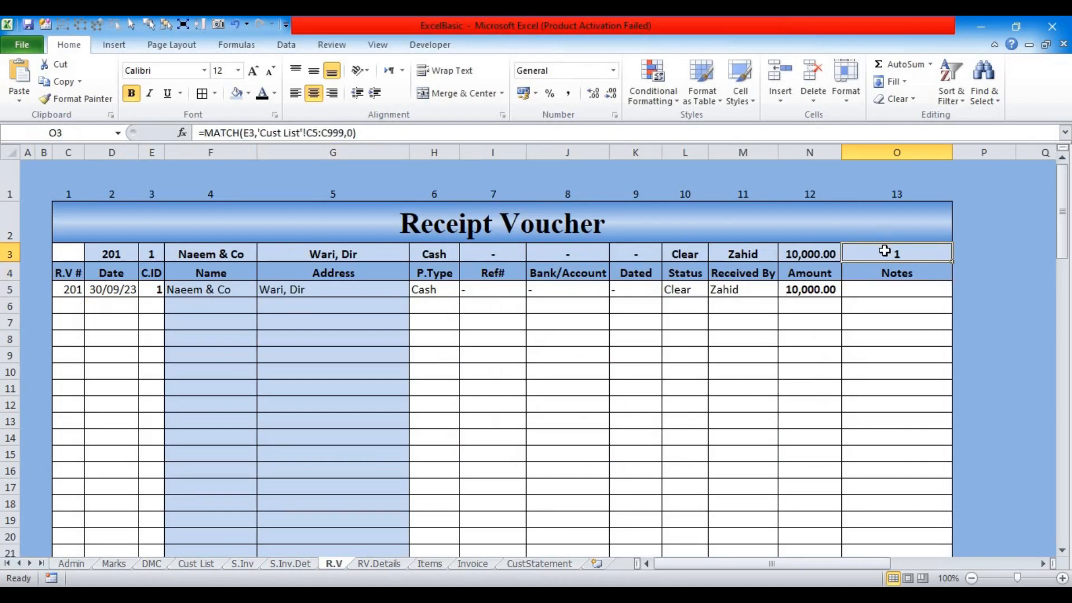
left_click(206, 132)
type("index")
key("Tab")
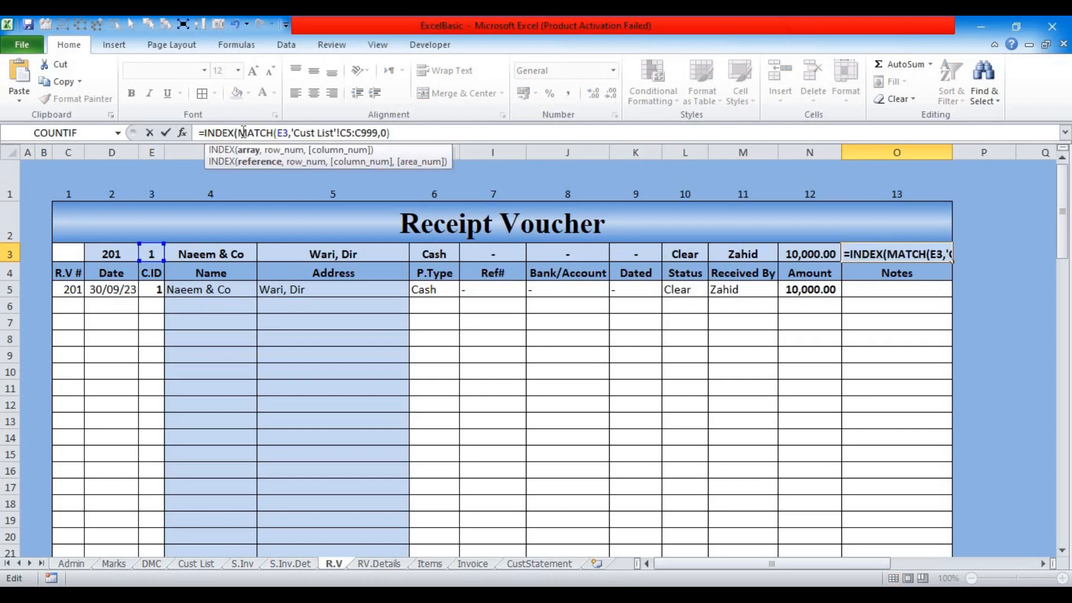
left_click(192, 564)
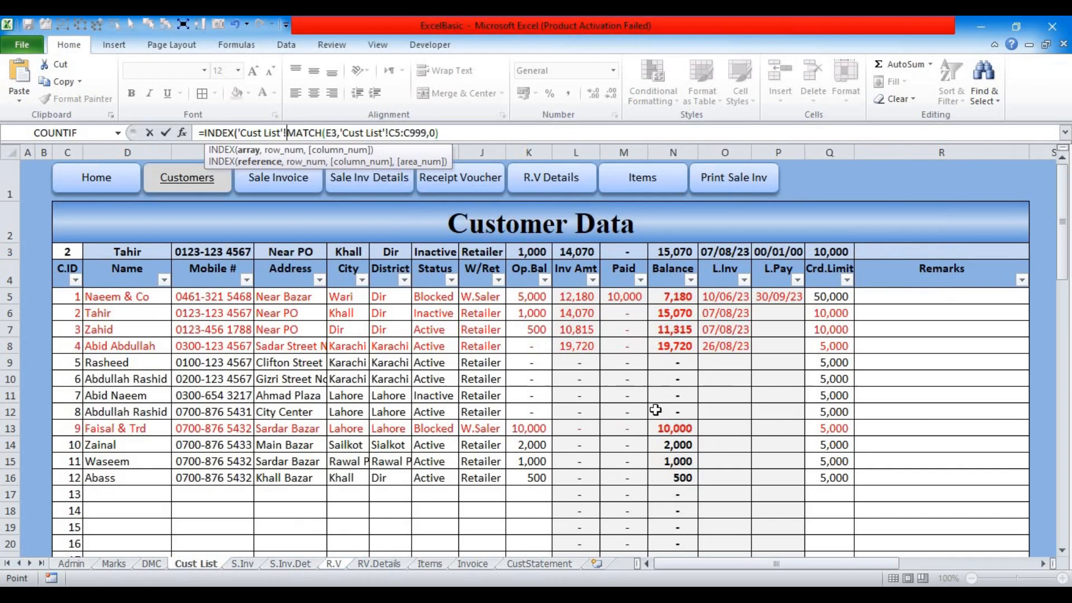
left_click_drag(664, 300, 666, 540)
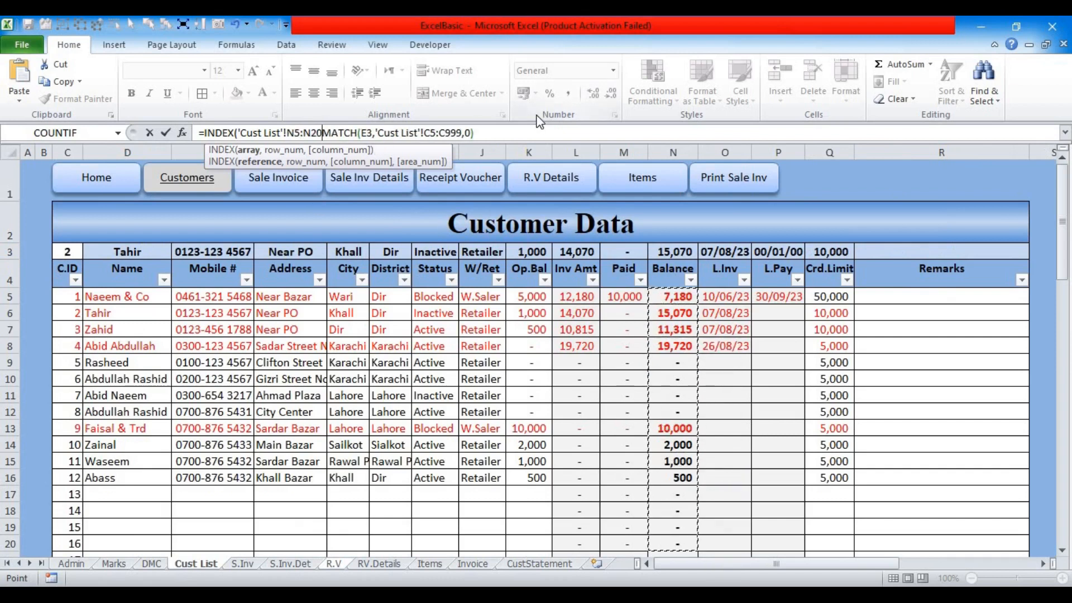
key("BackSpace")
key("BackSpace")
type("999")
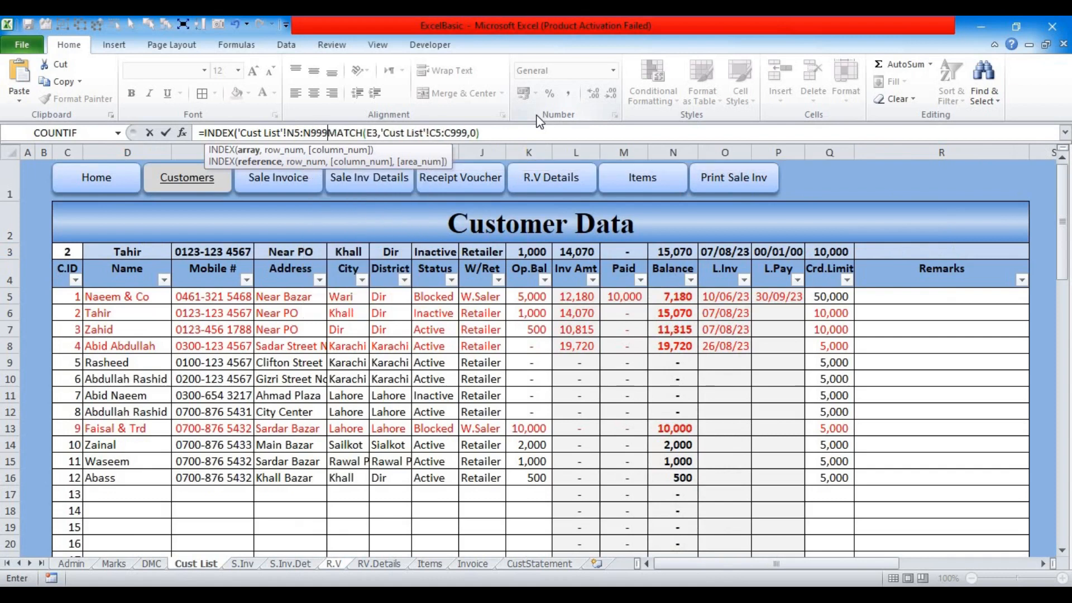
type(",")
key("Return")
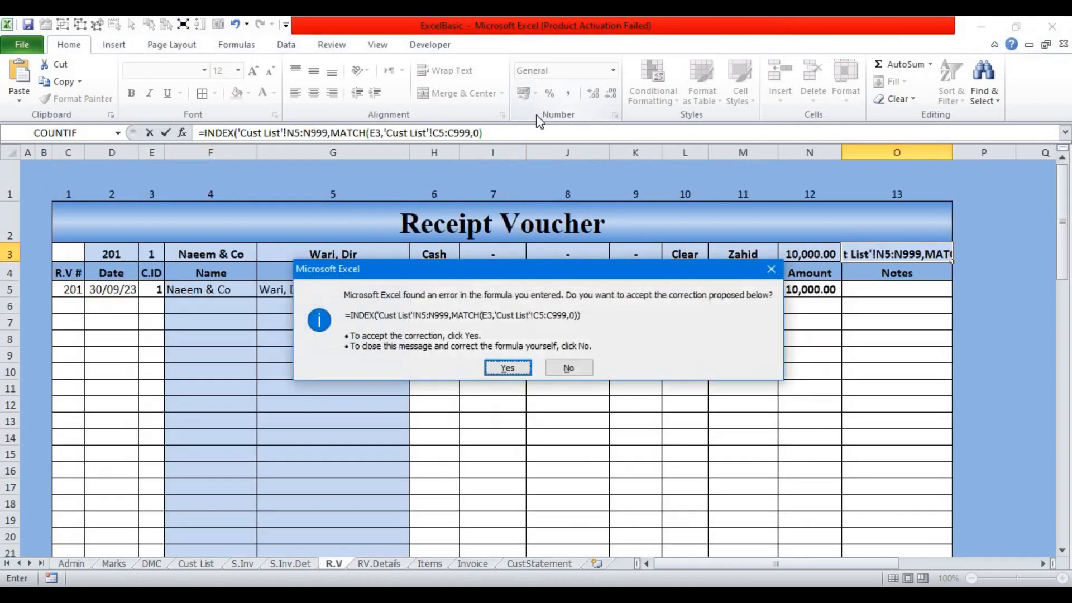
key("Return")
Step: Apply the custom number format "Net Balance: "#,##0.00 to O3
left_click(905, 254)
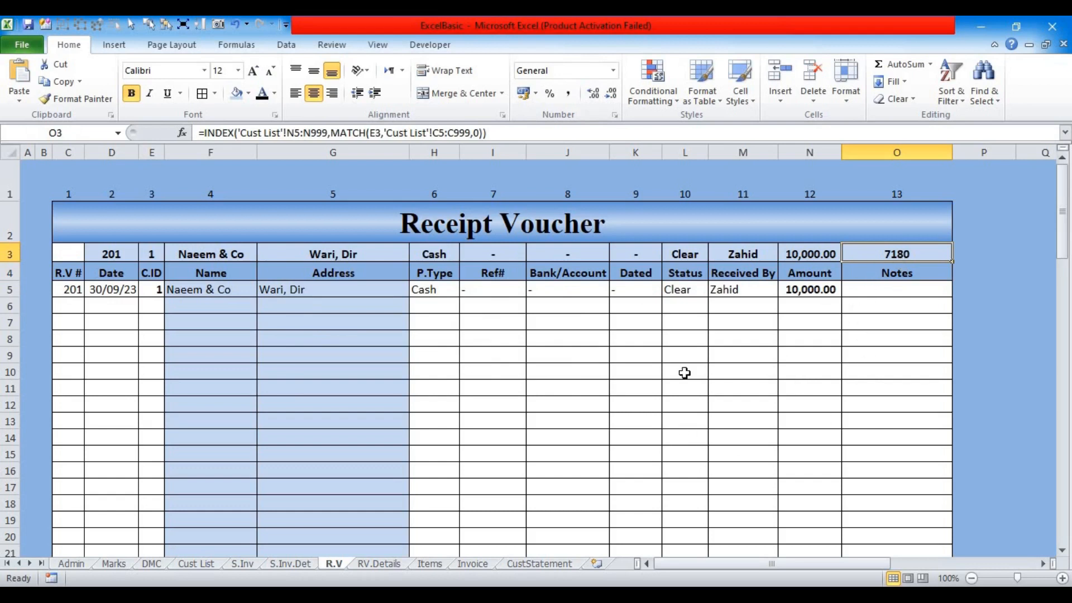
left_click(207, 564)
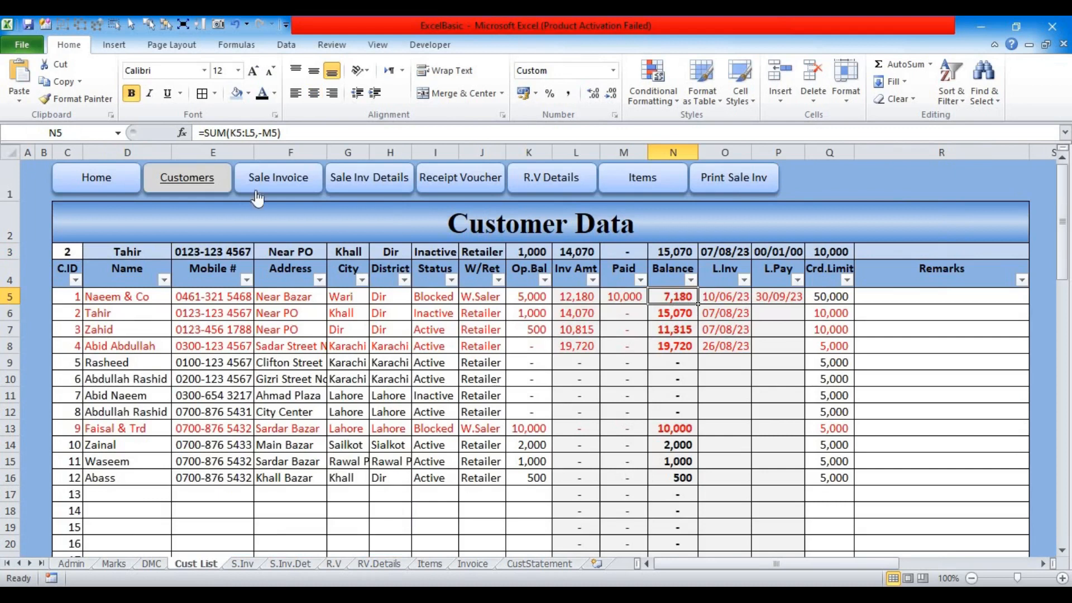
left_click(446, 186)
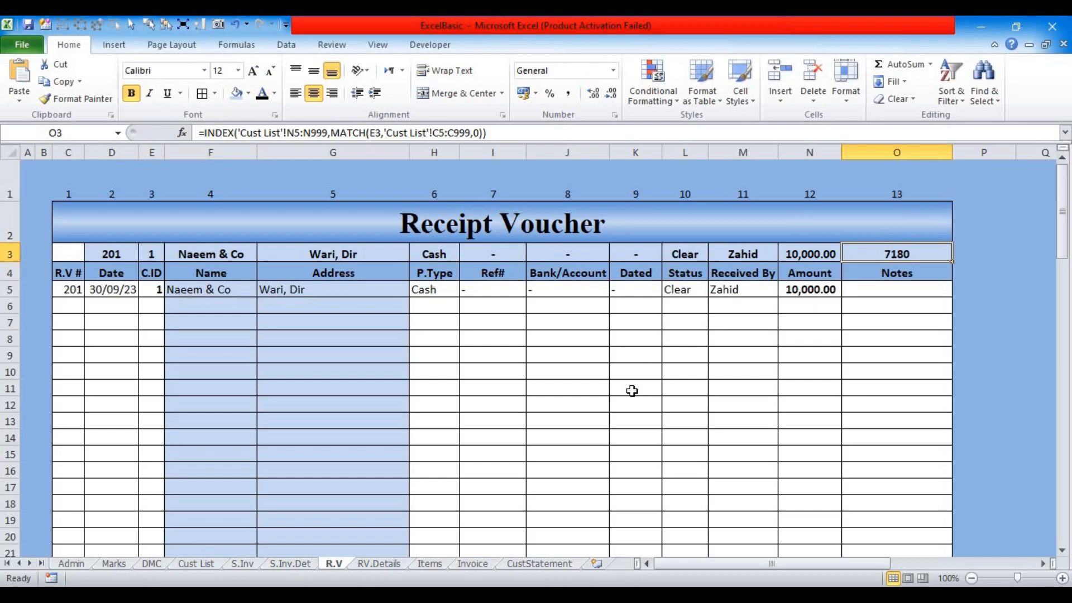
key("ctrl+1")
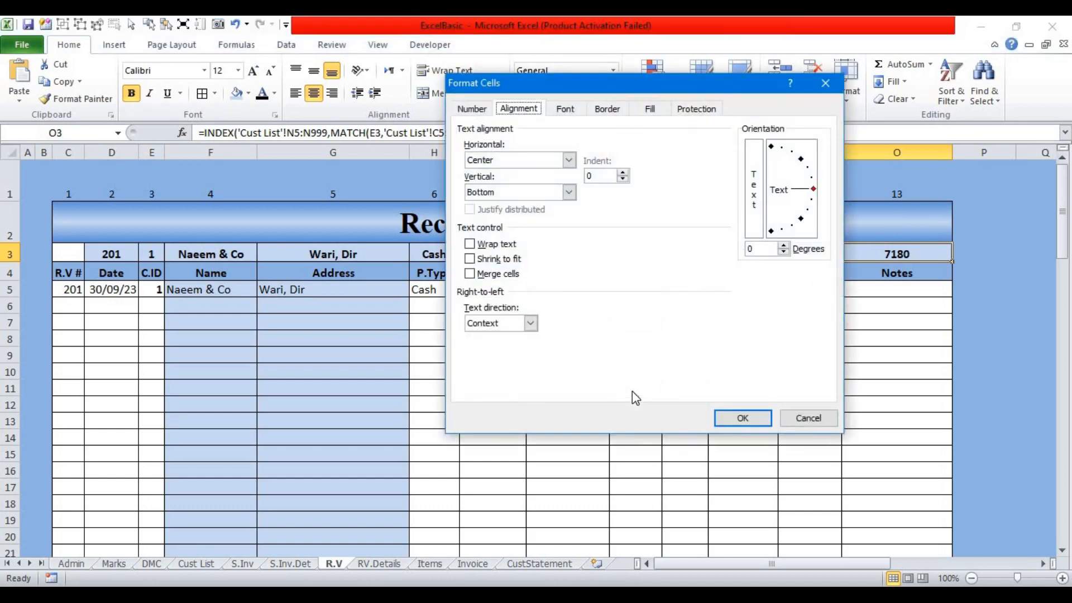
left_click(473, 109)
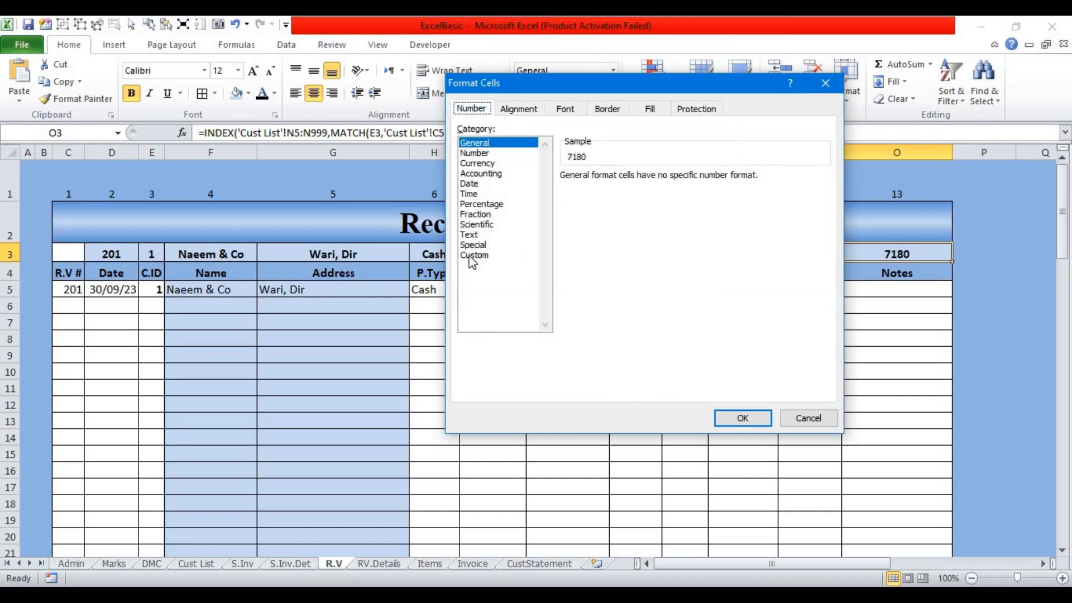
left_click(473, 256)
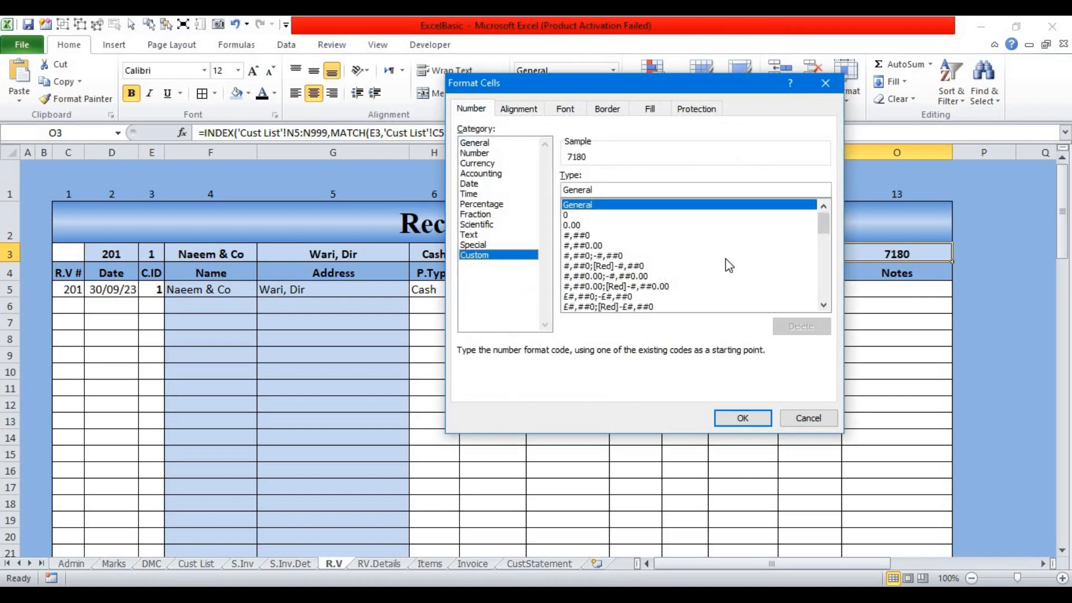
mouse_move(825, 226)
left_mouse_down()
mouse_move(825, 313)
mouse_move(825, 221)
left_mouse_up()
left_click(585, 247)
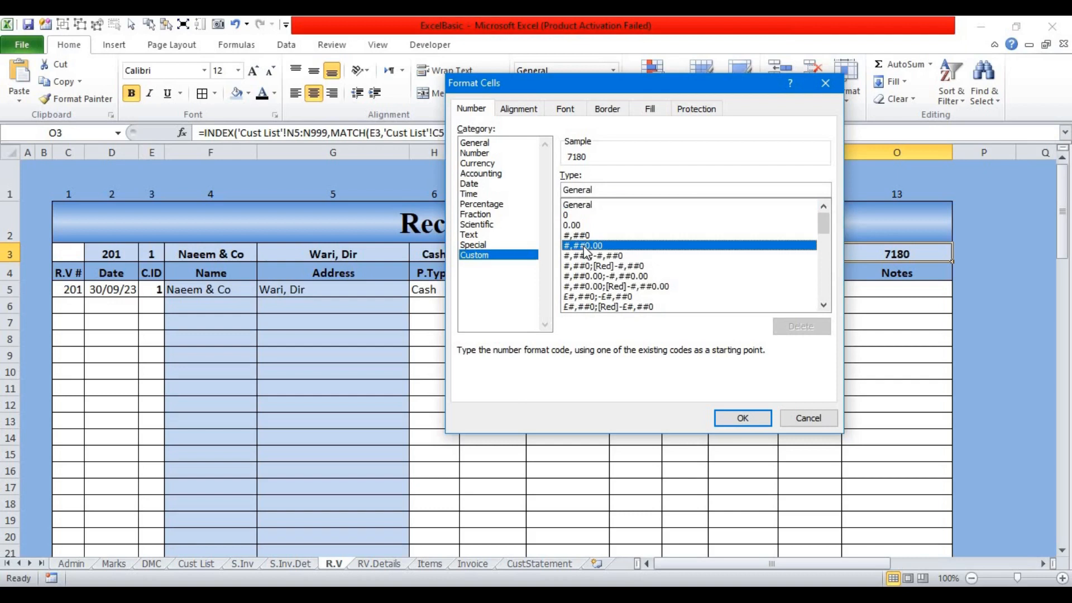
left_click(566, 190)
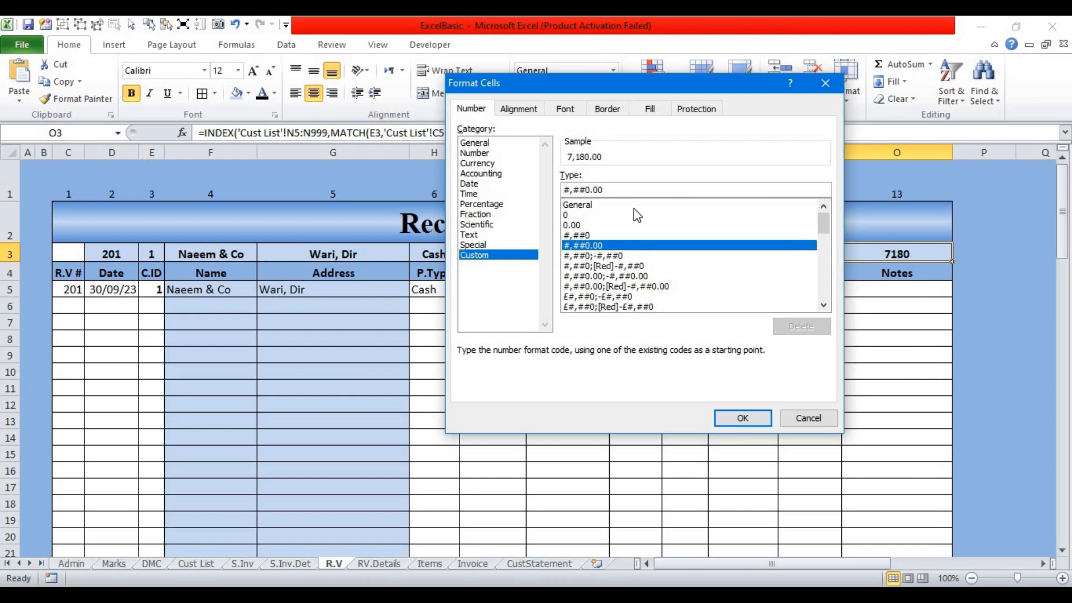
type("\"Net Balance: \"")
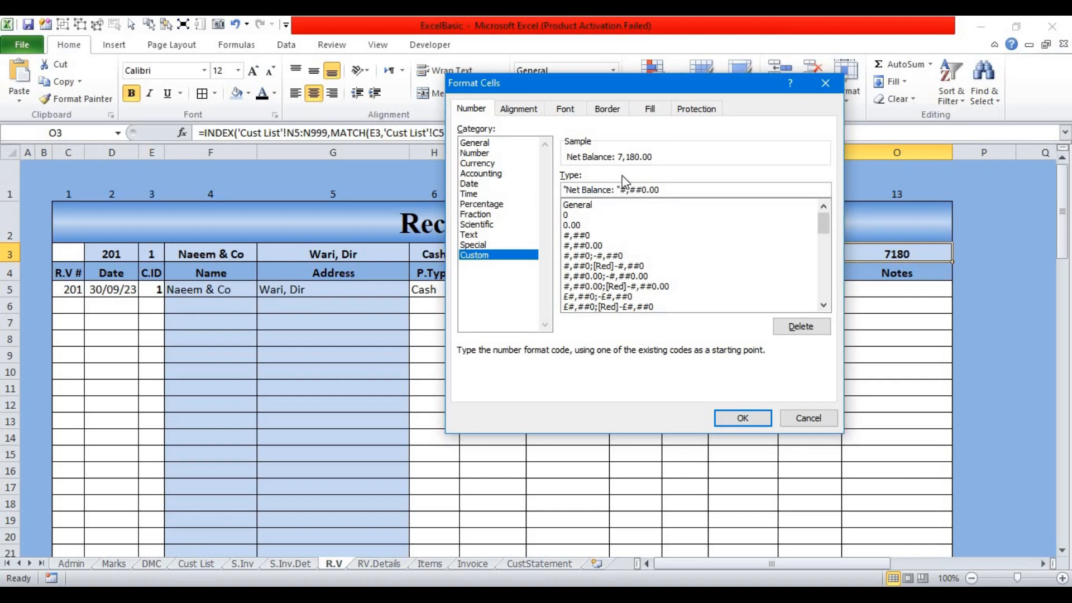
left_click(744, 419)
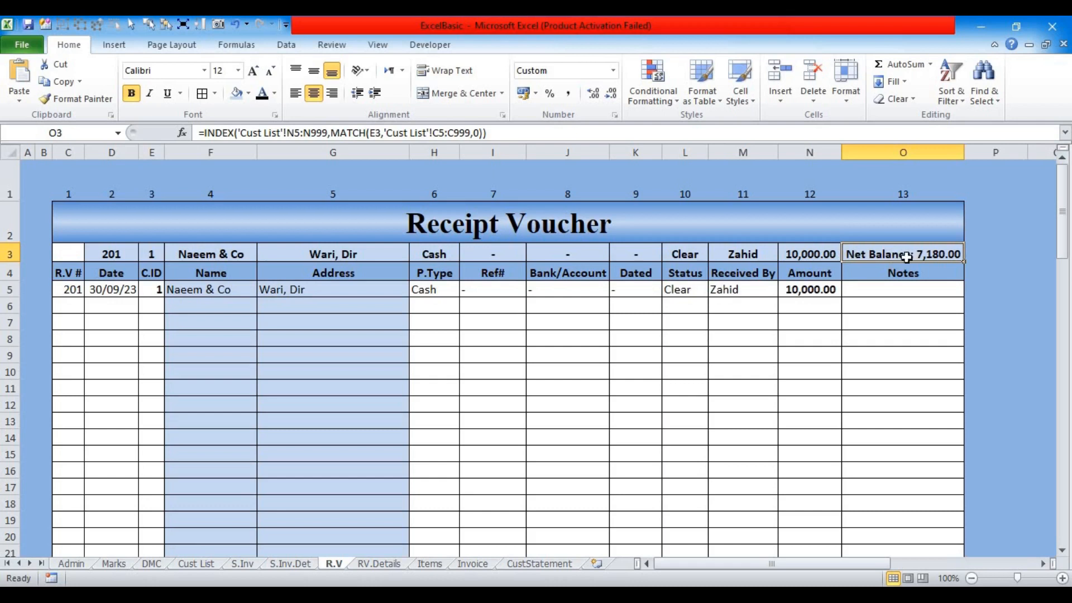
left_click(78, 309)
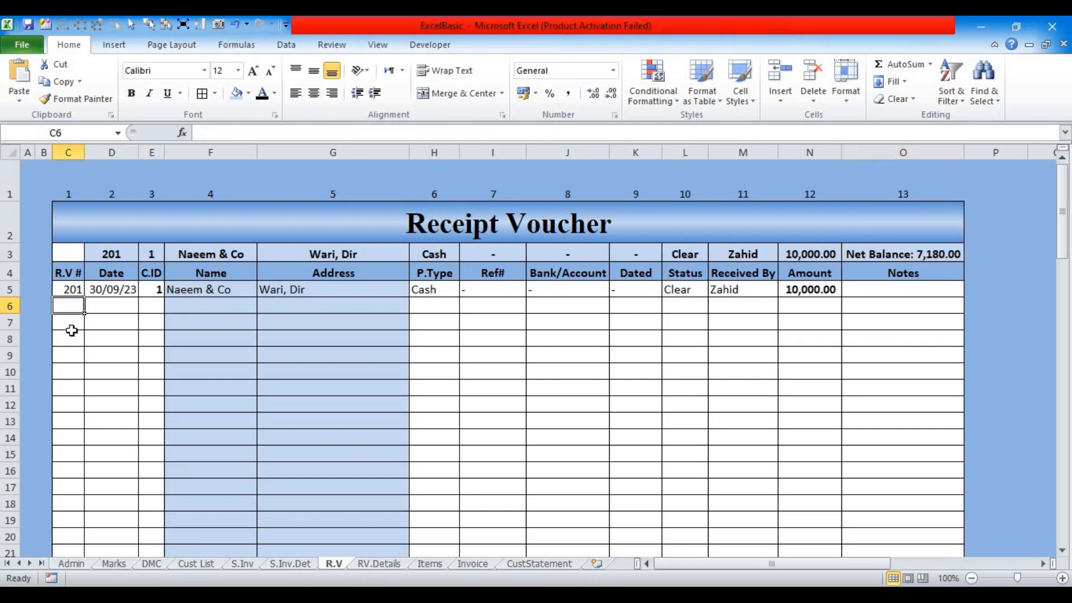
Step: Start voucher 202 in row 6 of the Receipt Voucher sheet, dated 01/10/23, with the first customer's ID
type("201")
key("BackSpace")
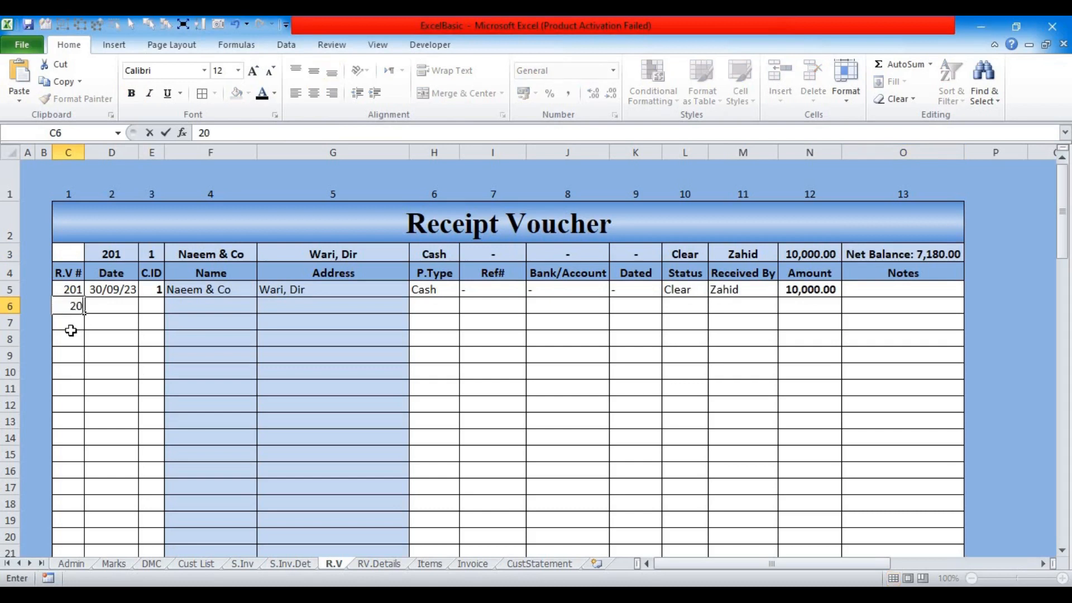
type("2")
key("Tab")
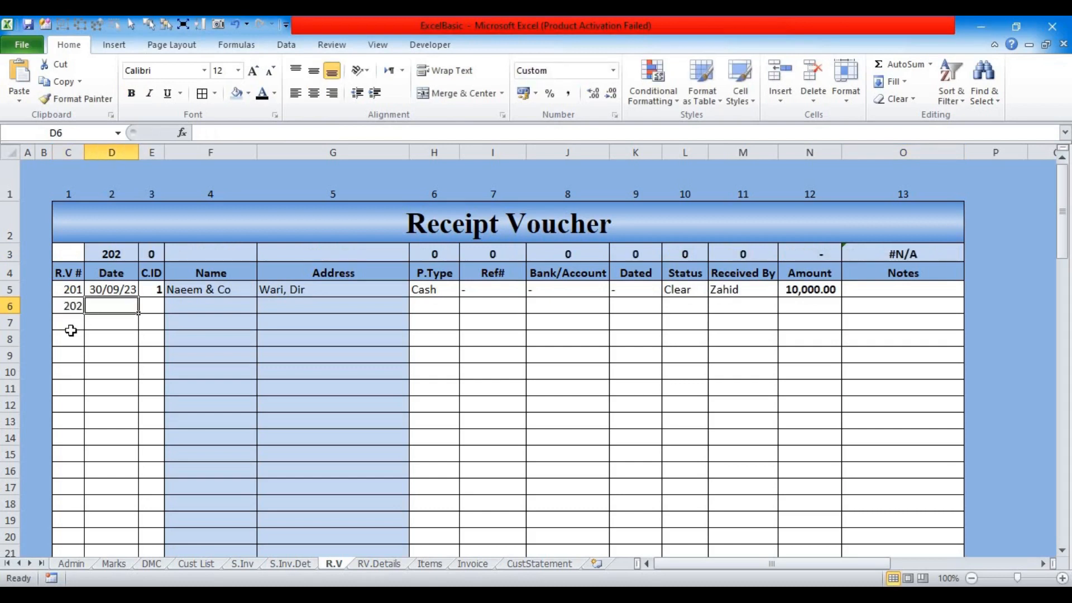
type("1/10")
key("Tab")
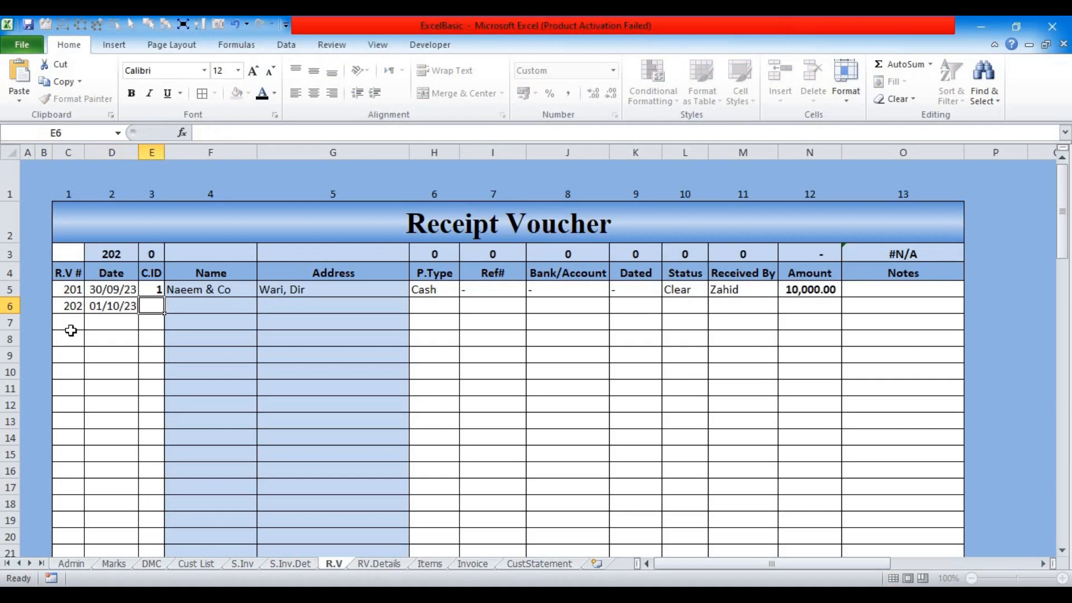
type("1")
key("Tab")
Step: Set voucher 202's P.Type to Cheque, its Ref# to 1234667 and its Bank/Account to HBL
key("Tab")
key("Tab")
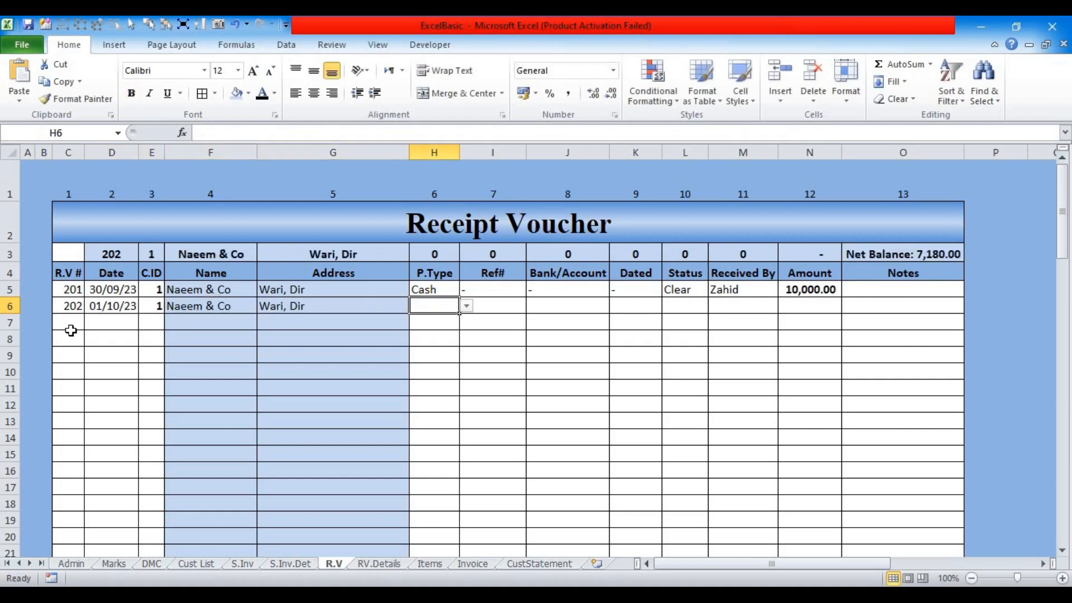
left_click(466, 306)
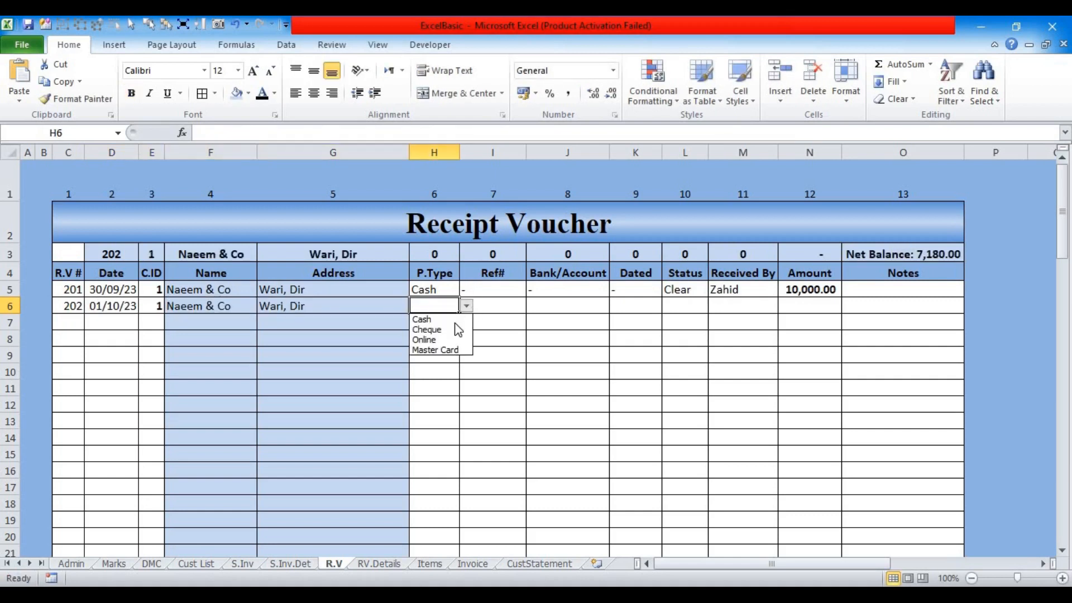
left_click(450, 331)
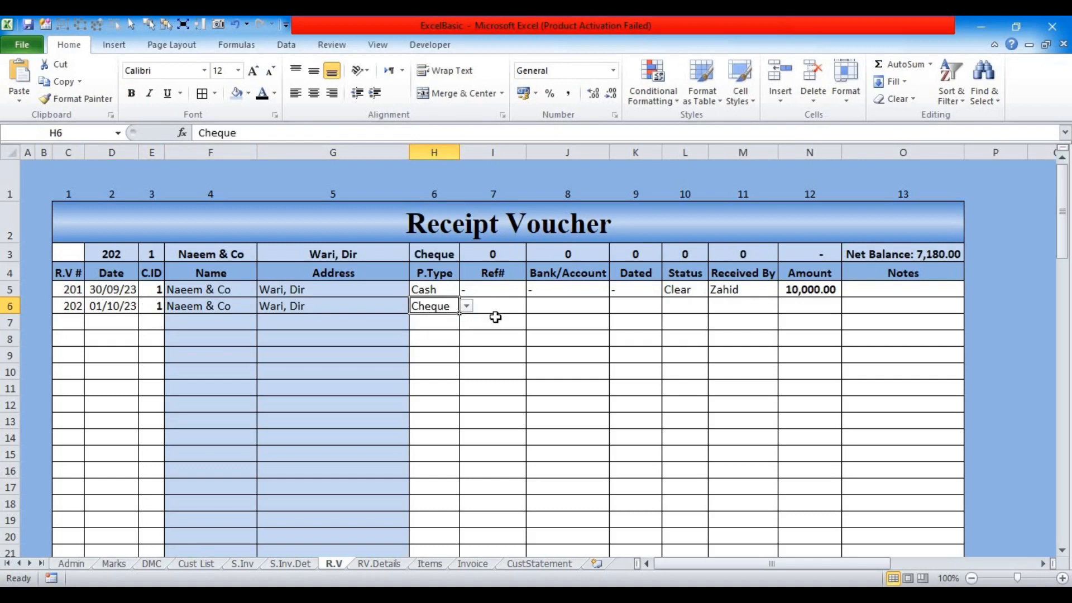
key("Tab")
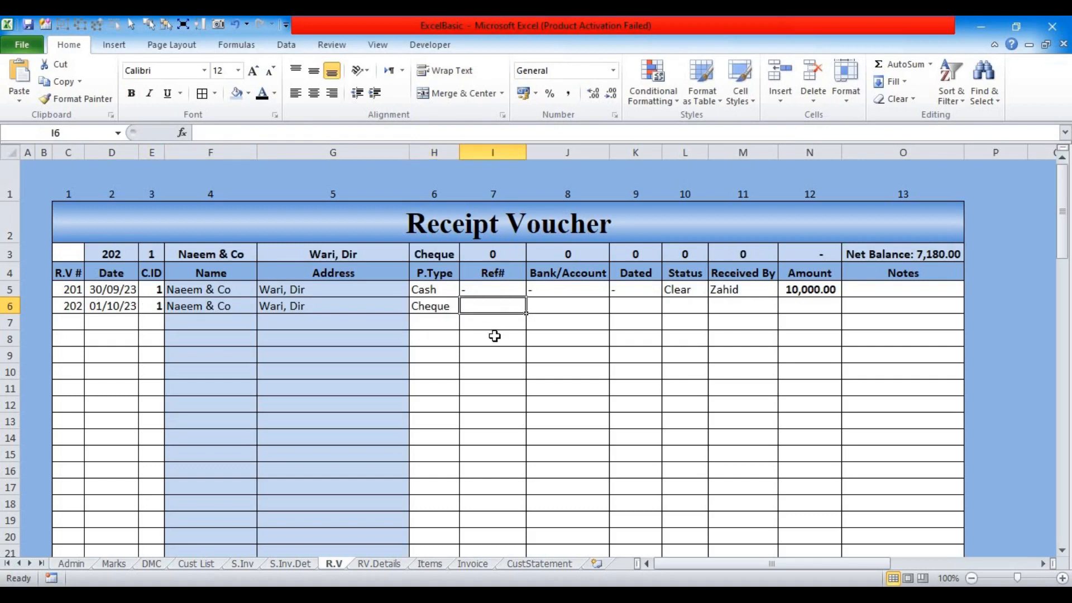
type("1234667")
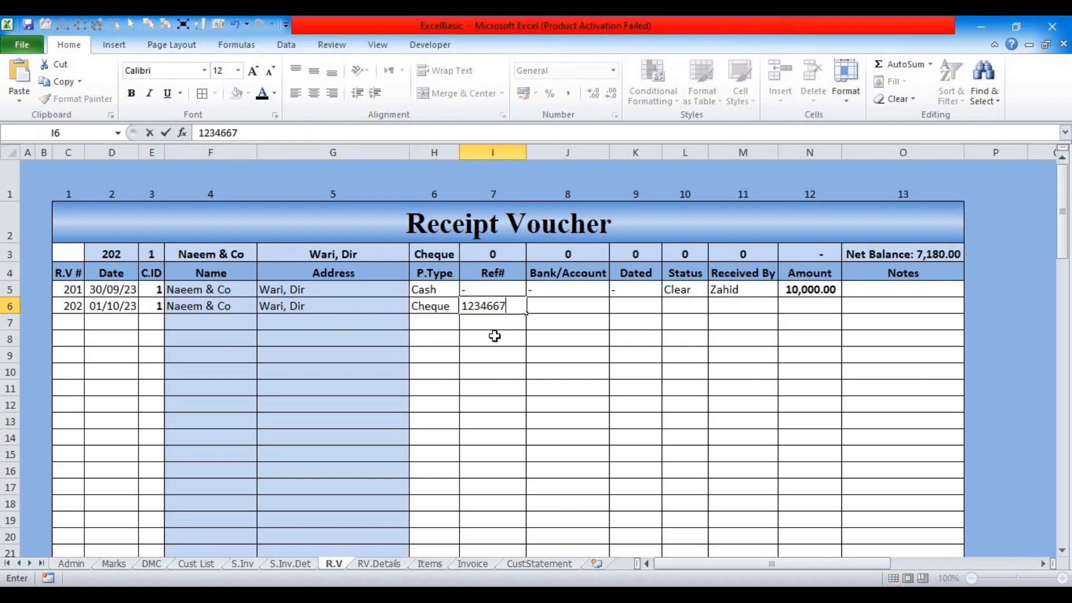
key("Tab")
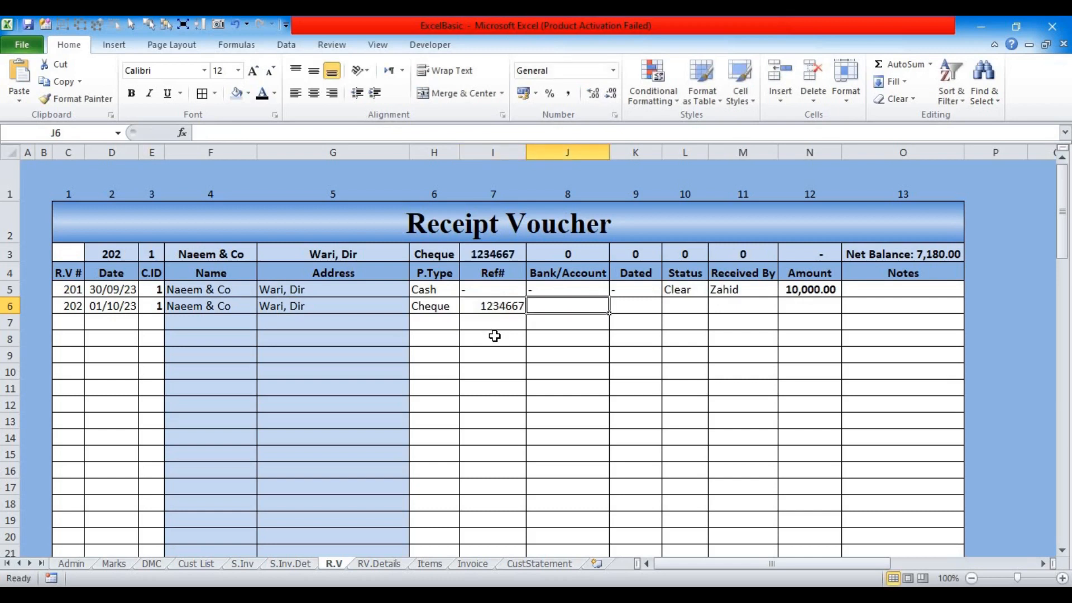
type("HBL")
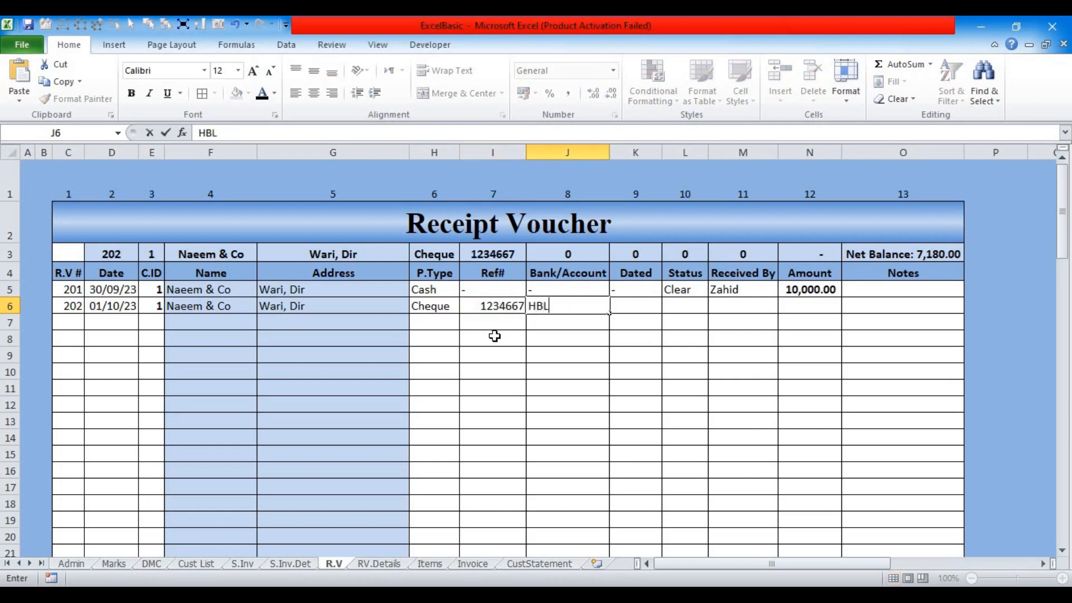
key("Tab")
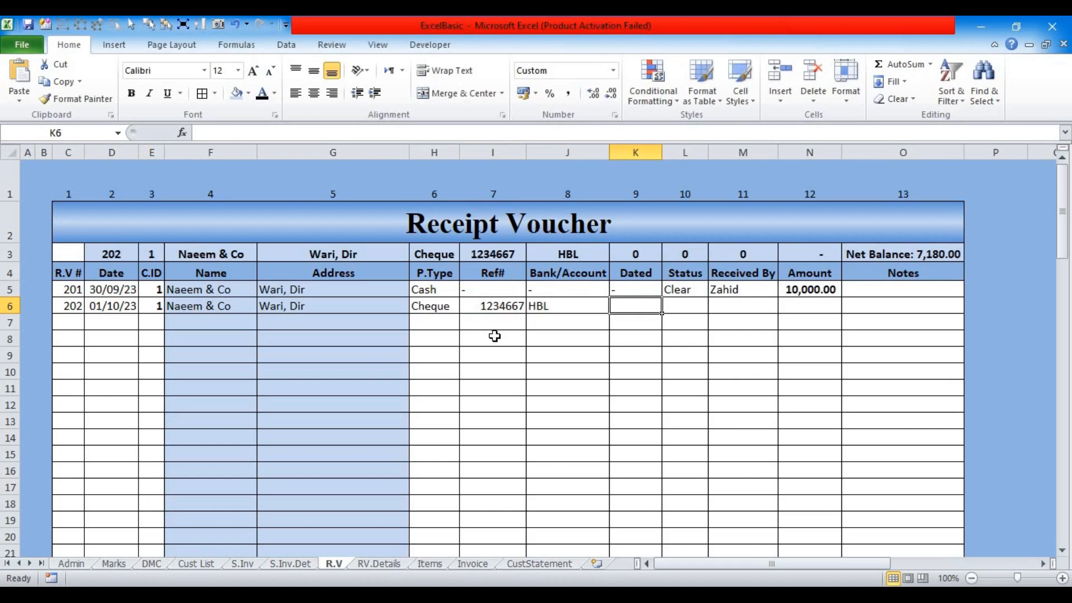
Step: Complete voucher 202 with Dated 10/10/23, Status Pending, the receiver's name and an Amount of 7180
type("10/10/23")
key("Tab")
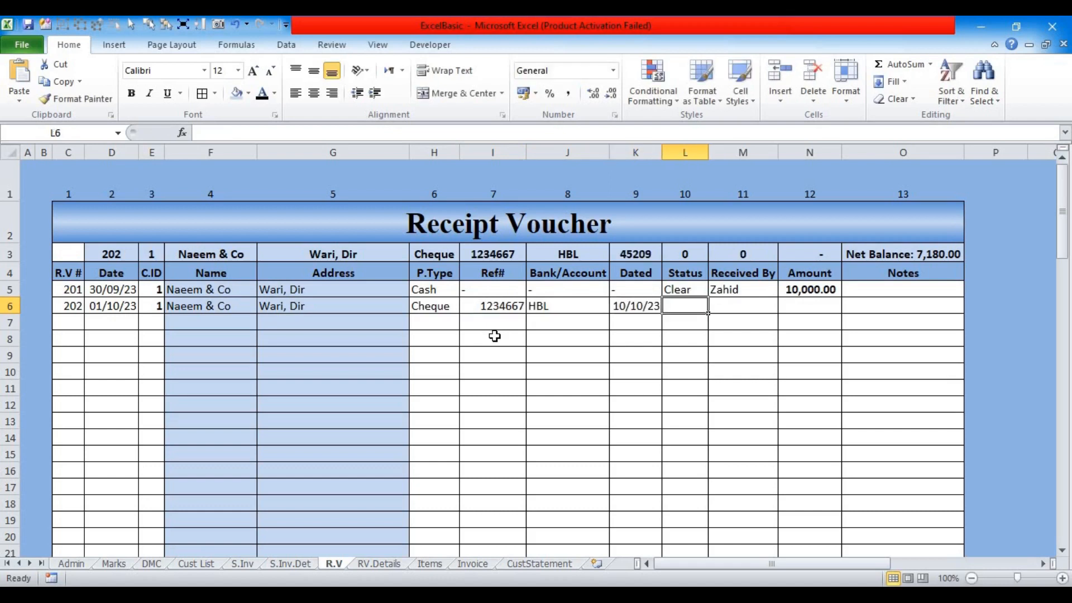
type("Pending")
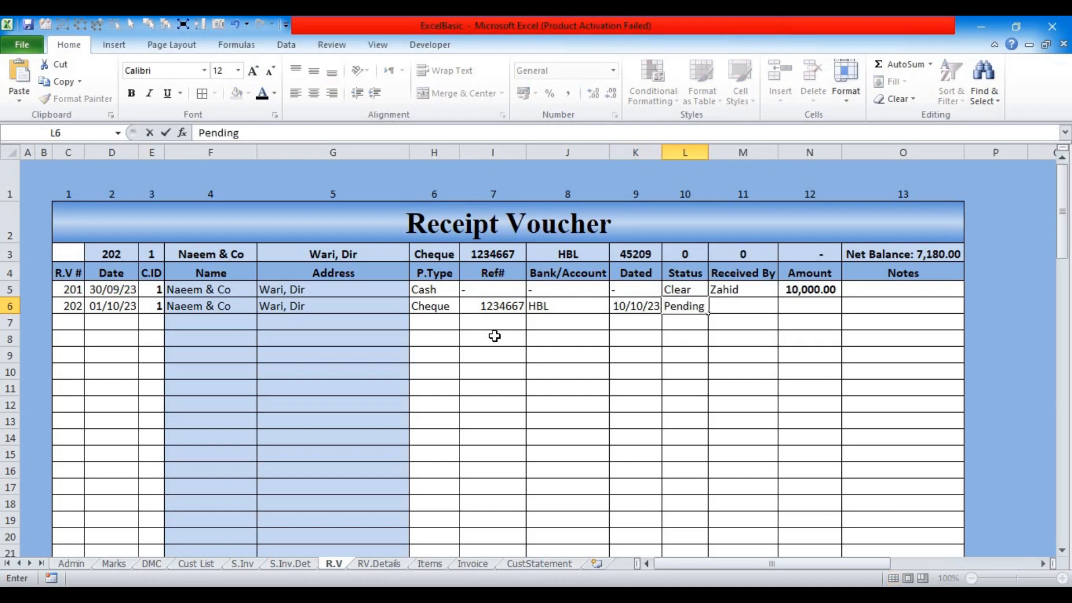
key("Tab")
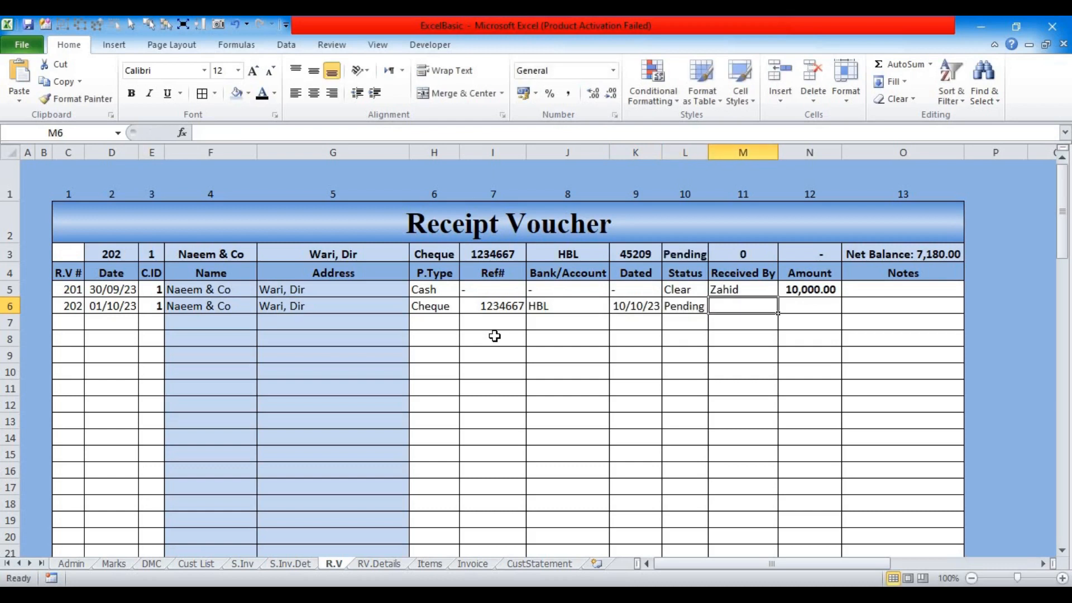
type("Z")
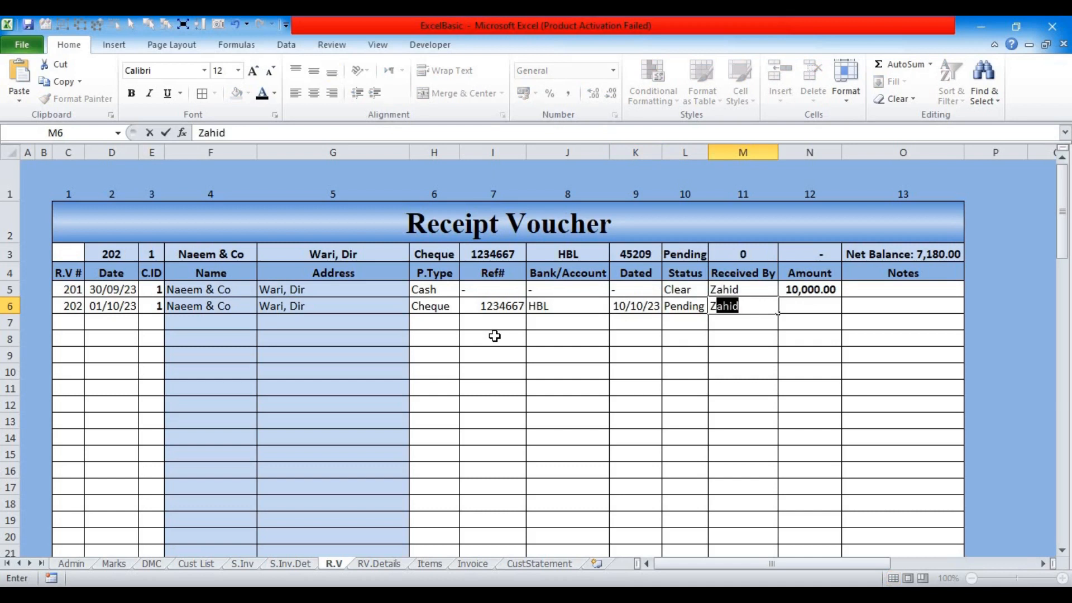
key("Tab")
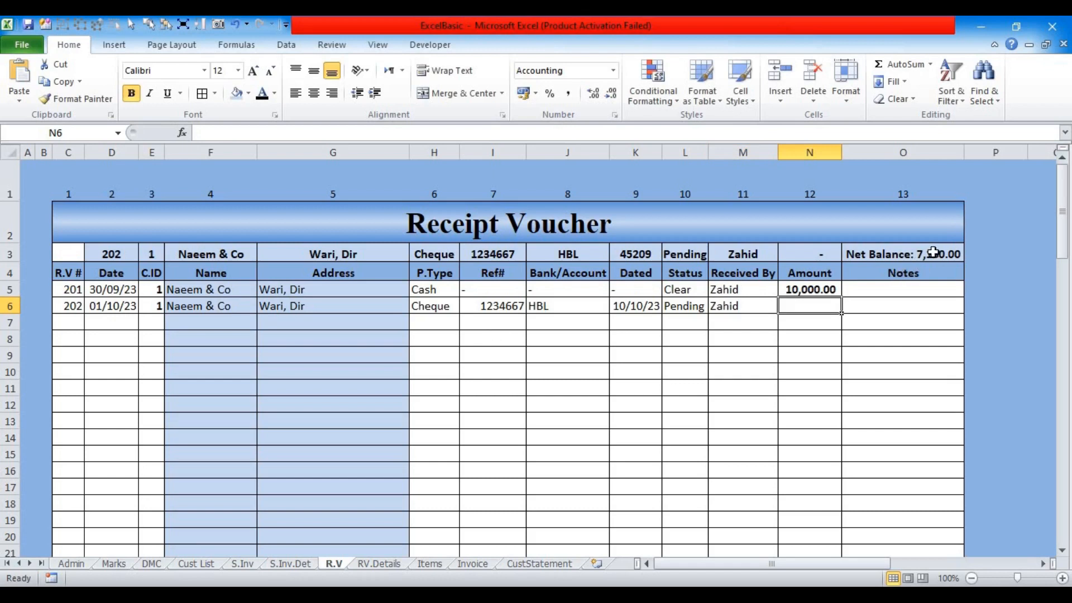
type("7180")
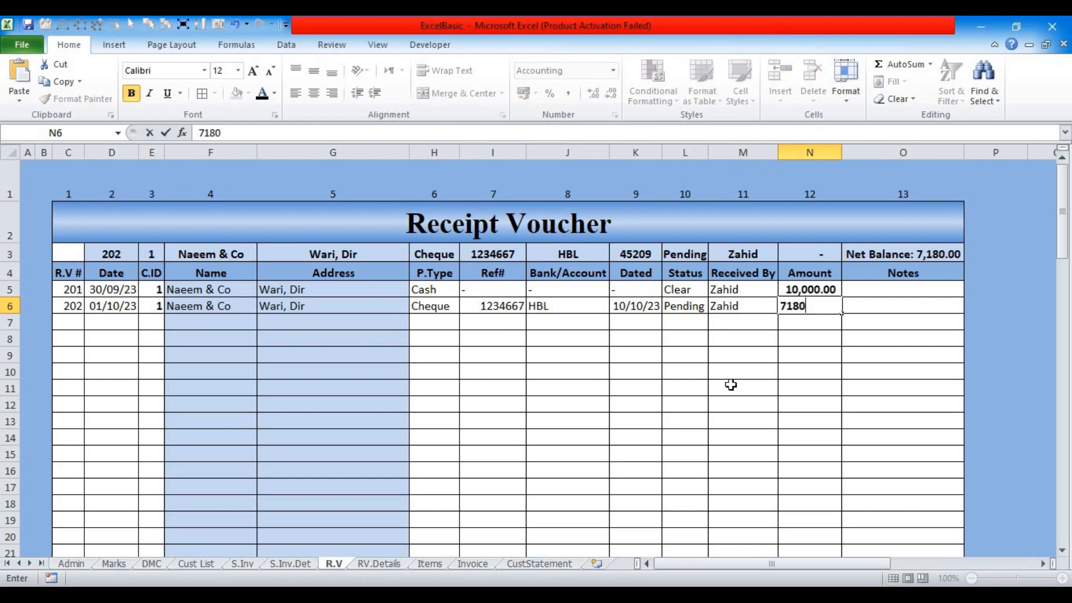
key("Return")
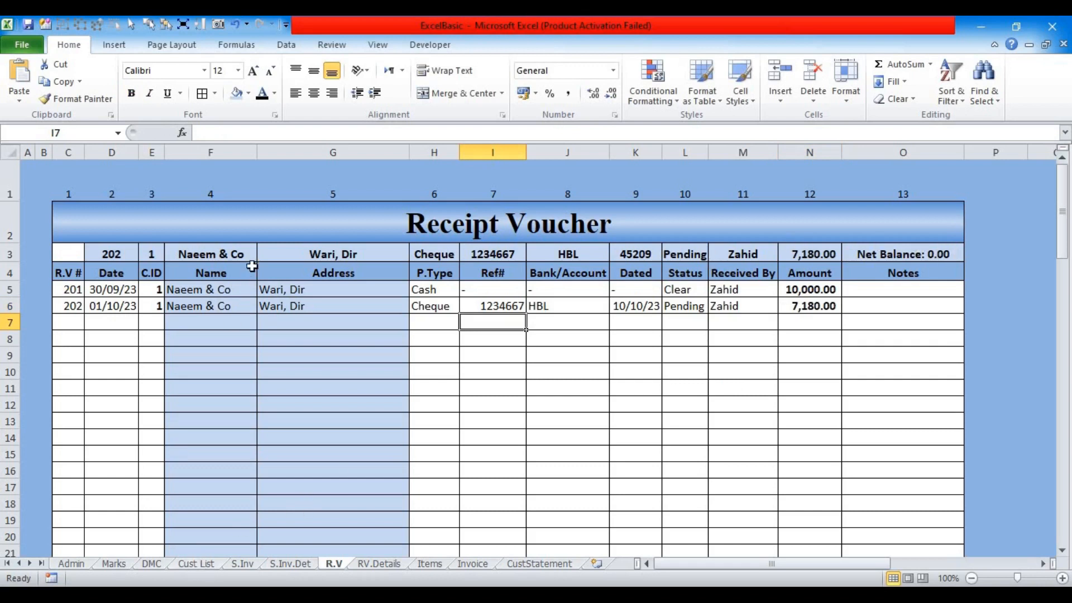
Step: Check the first customer's paid amount and balance on the Cust List sheet, and return to the Receipt Voucher sheet
left_click(193, 564)
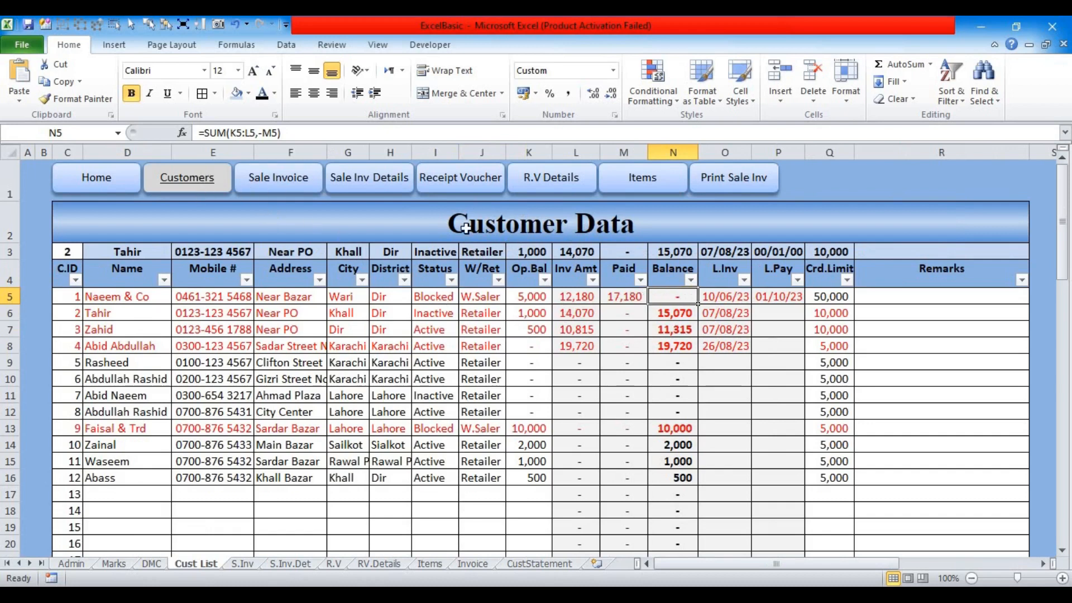
left_click(463, 179)
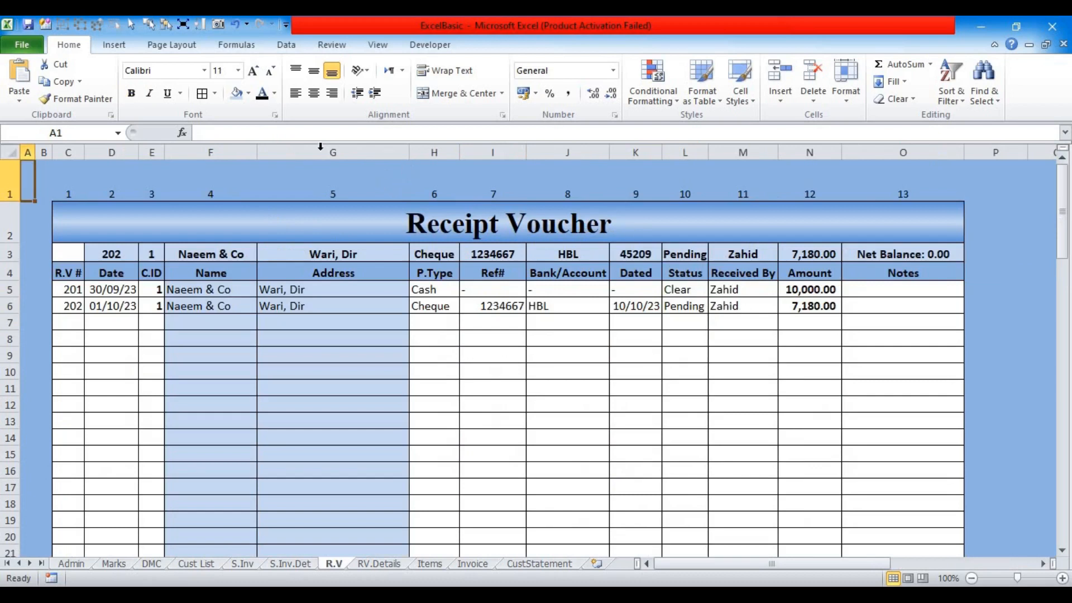
Step: Unhide the navigation button group, Group 33, on the Receipt Voucher sheet
left_click(166, 24)
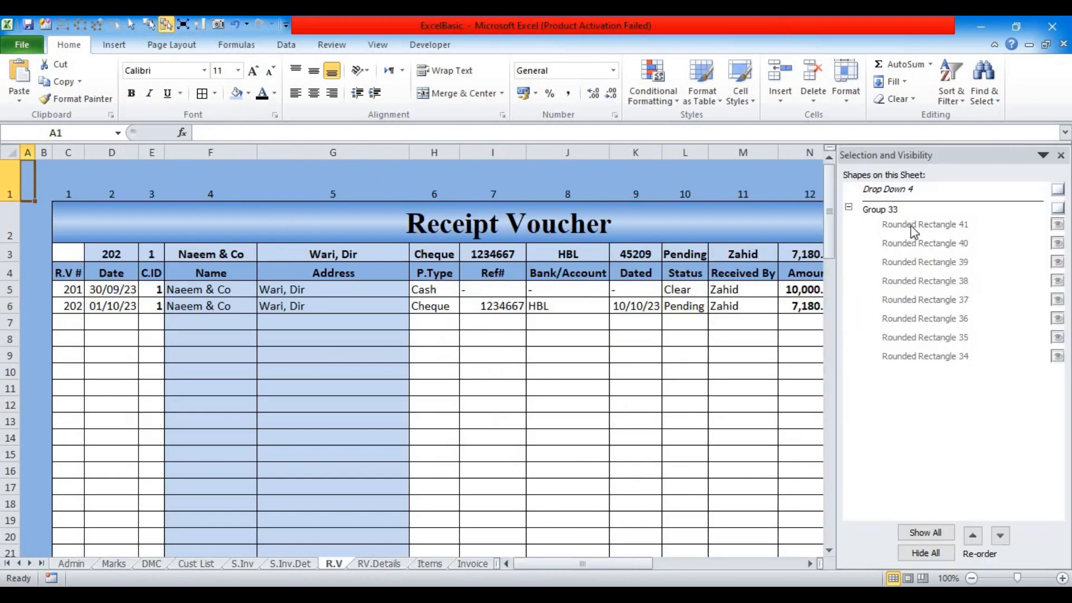
left_click(1058, 209)
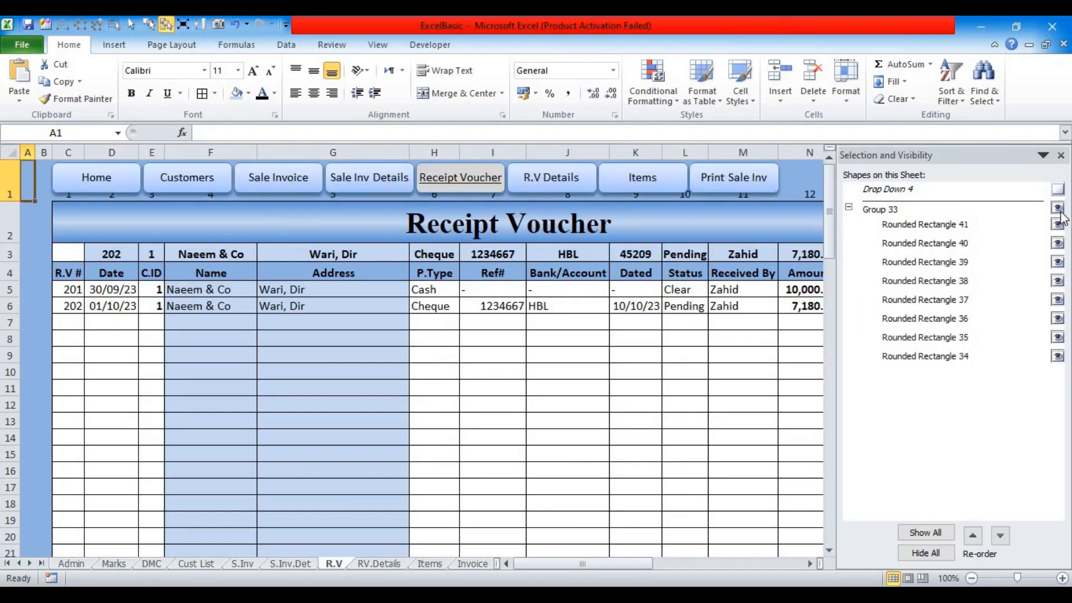
left_click(1061, 157)
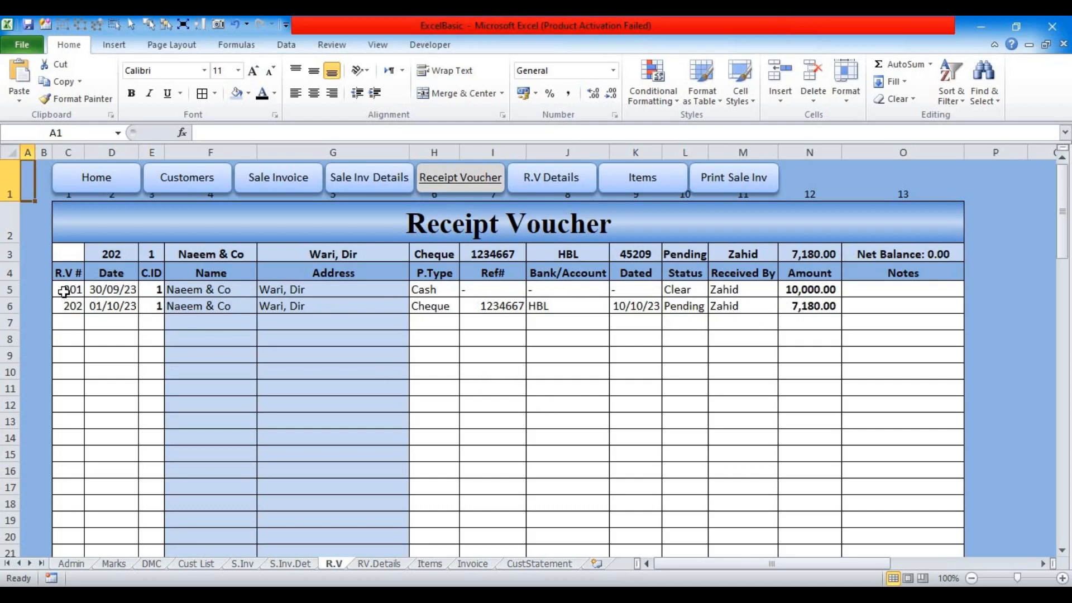
Step: Start a formula-based conditional formatting rule for the voucher entry range C5:O76
left_click_drag(65, 294, 963, 531)
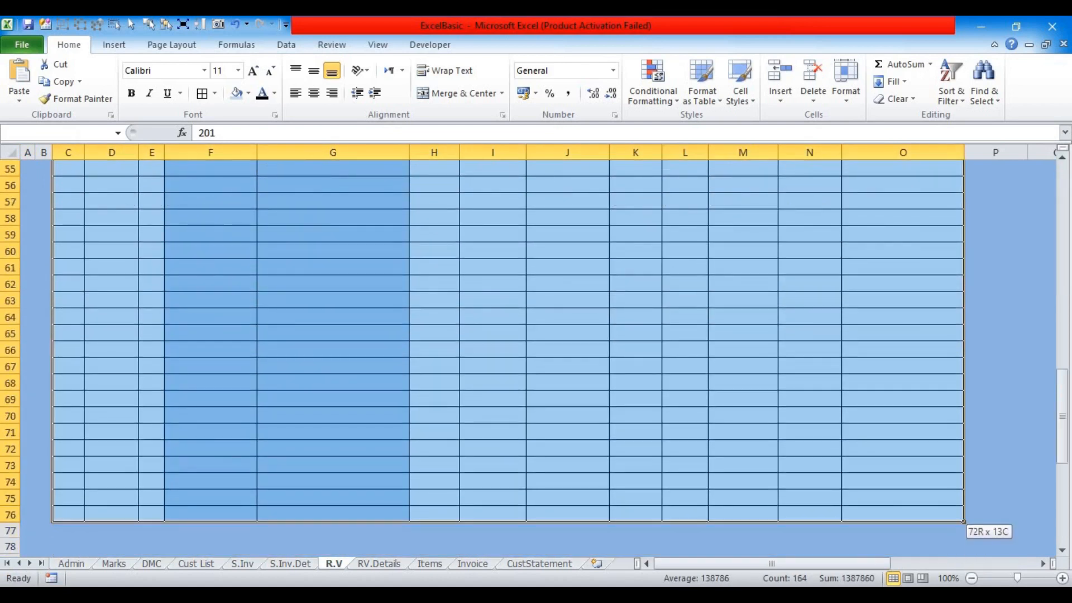
scroll(637, 383, "up", 18)
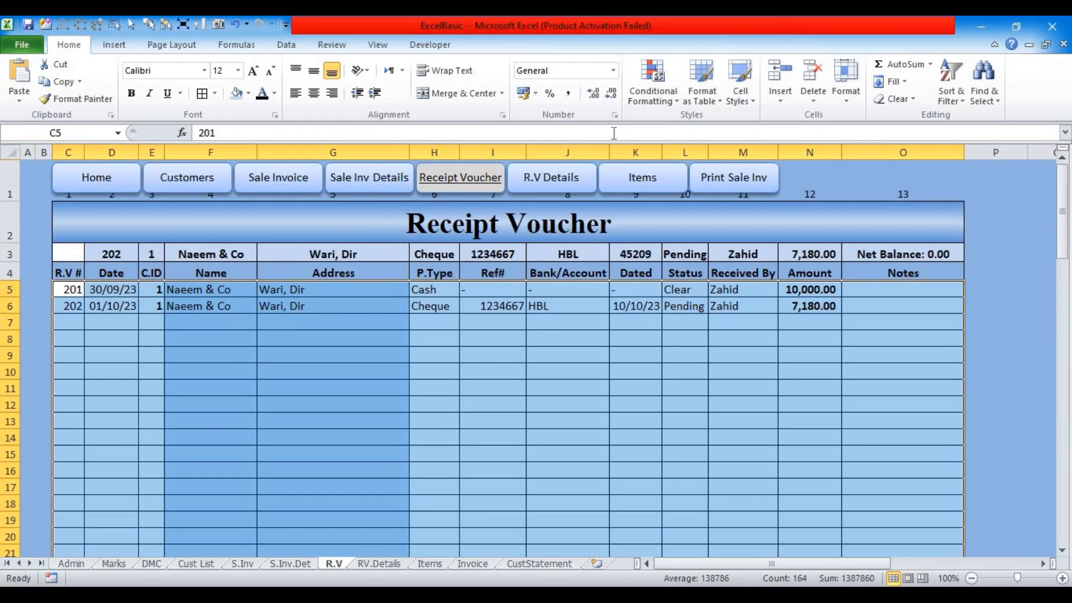
left_click(672, 106)
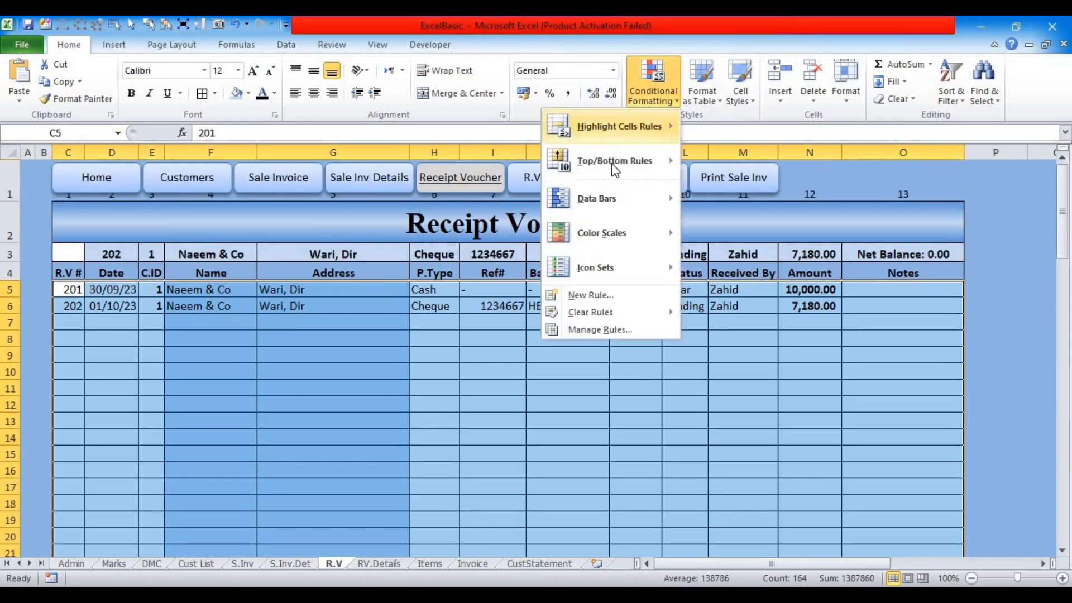
left_click(604, 298)
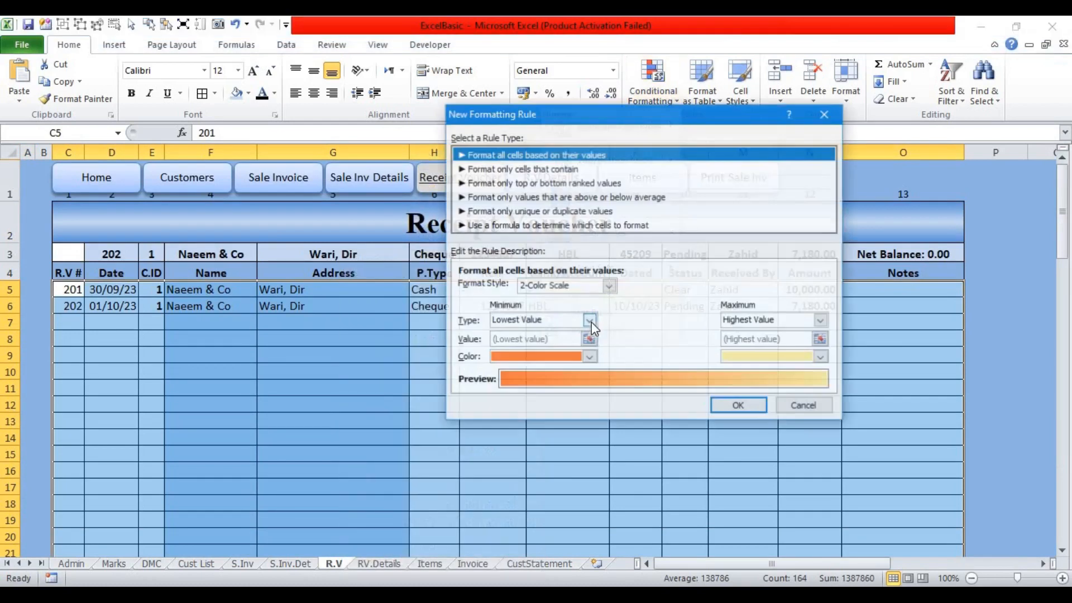
left_click(569, 226)
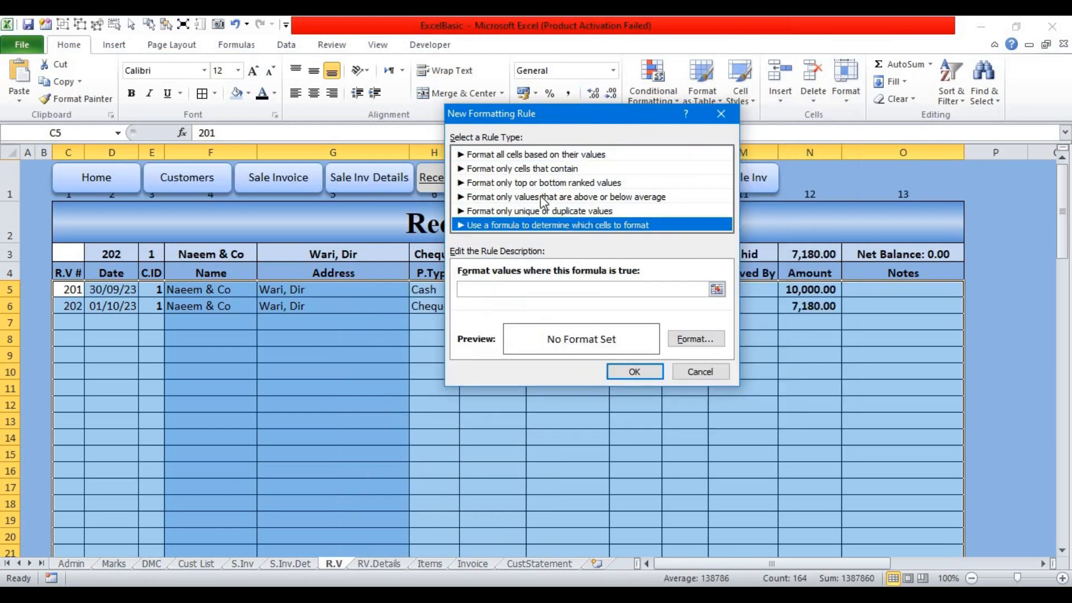
Step: Set the rule's formula to =$L5="Pending", referring to the Status column with a relative row
left_click_drag(581, 118, 234, 129)
left_click(138, 300)
type("=")
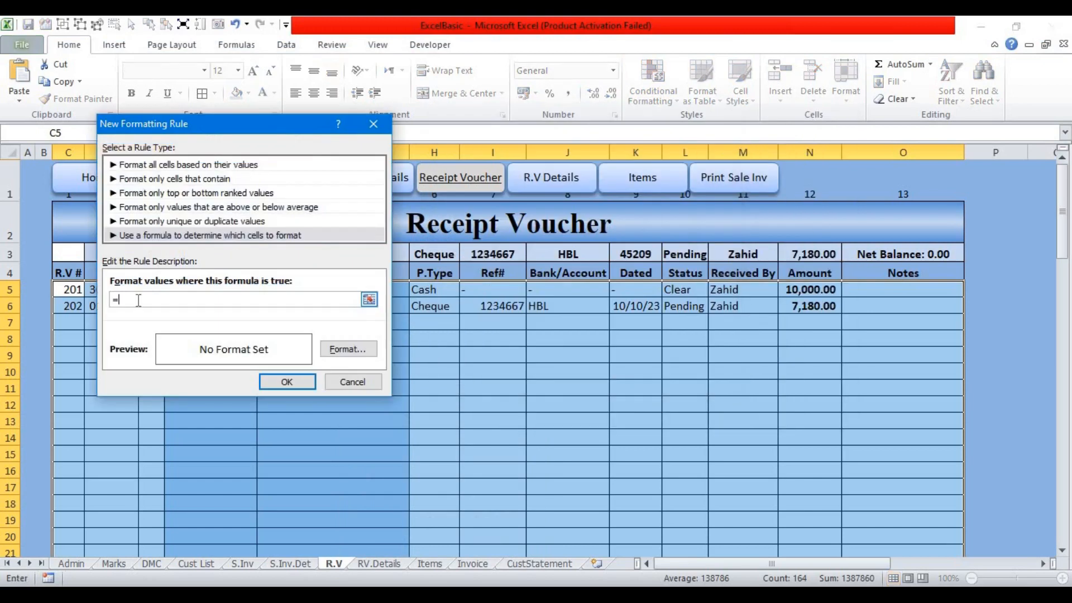
left_click(680, 292)
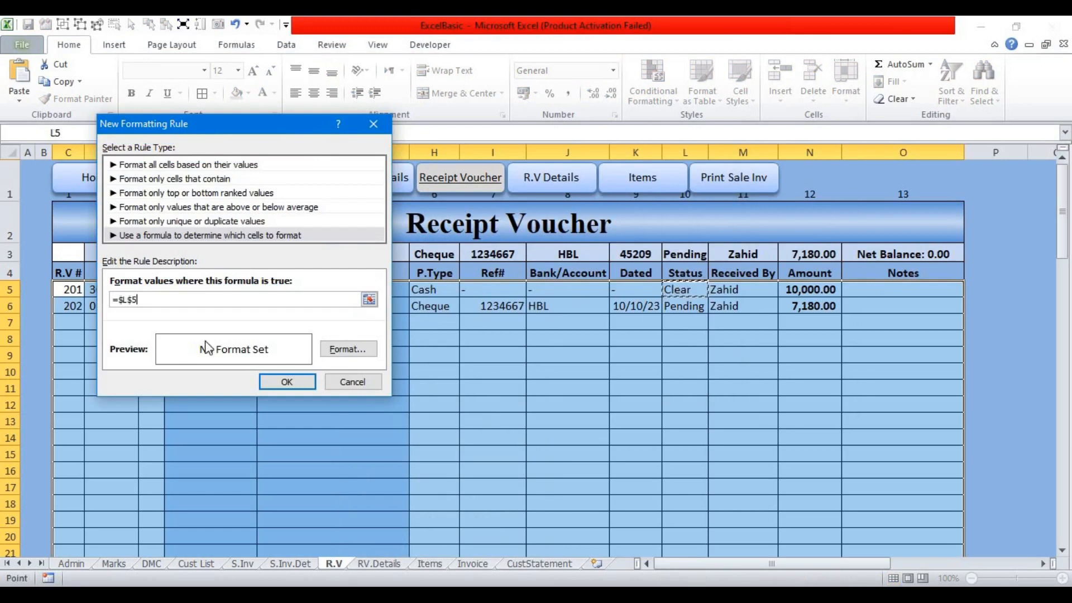
left_click(131, 302)
left_click(157, 300)
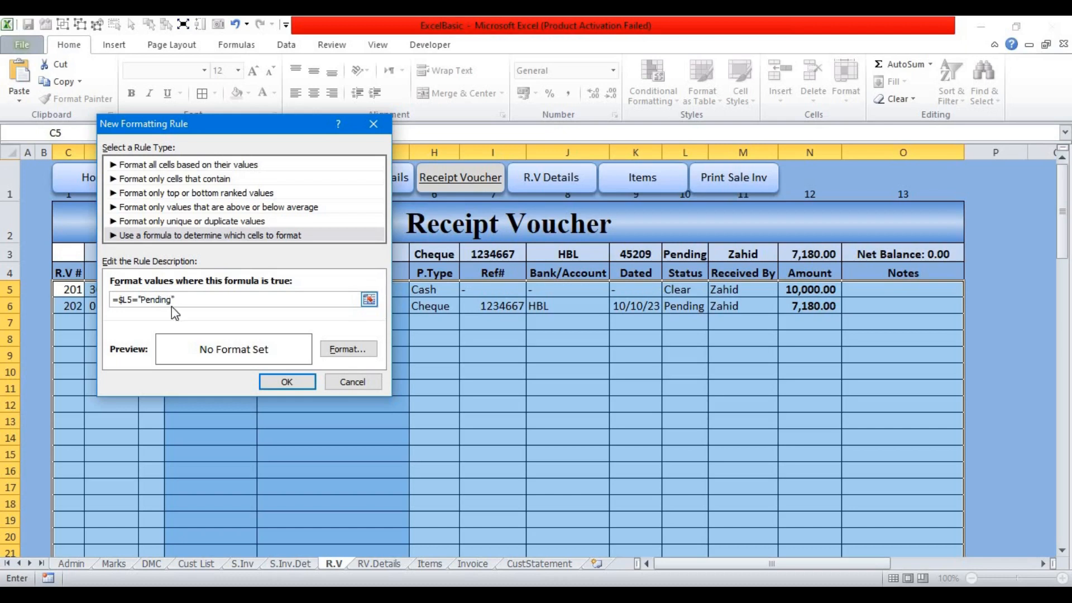
Step: Set the conditional formatting rule's font color to standard red
left_click(349, 350)
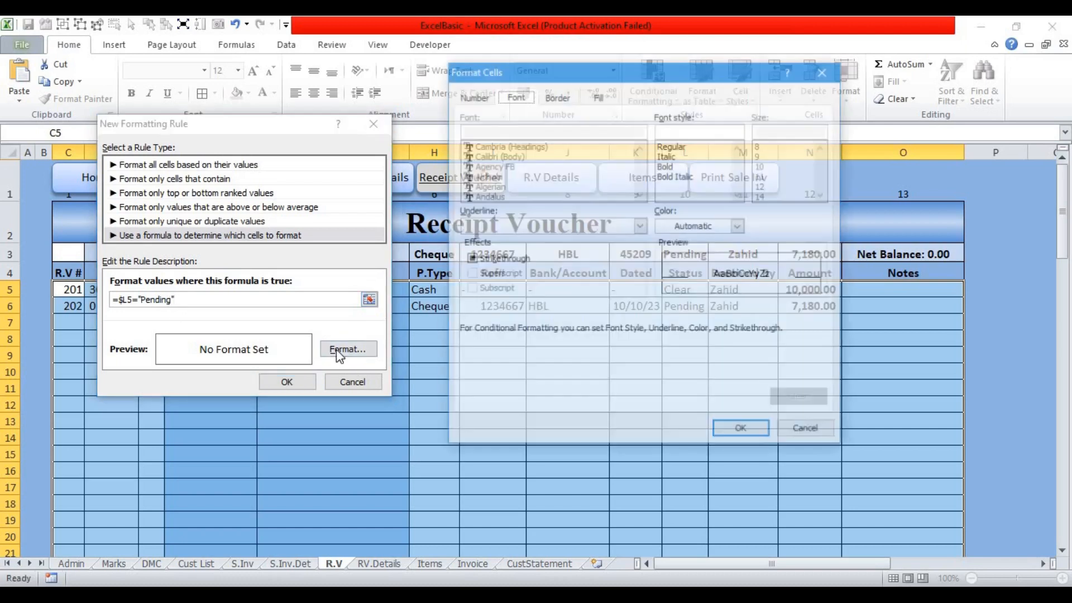
left_click(741, 226)
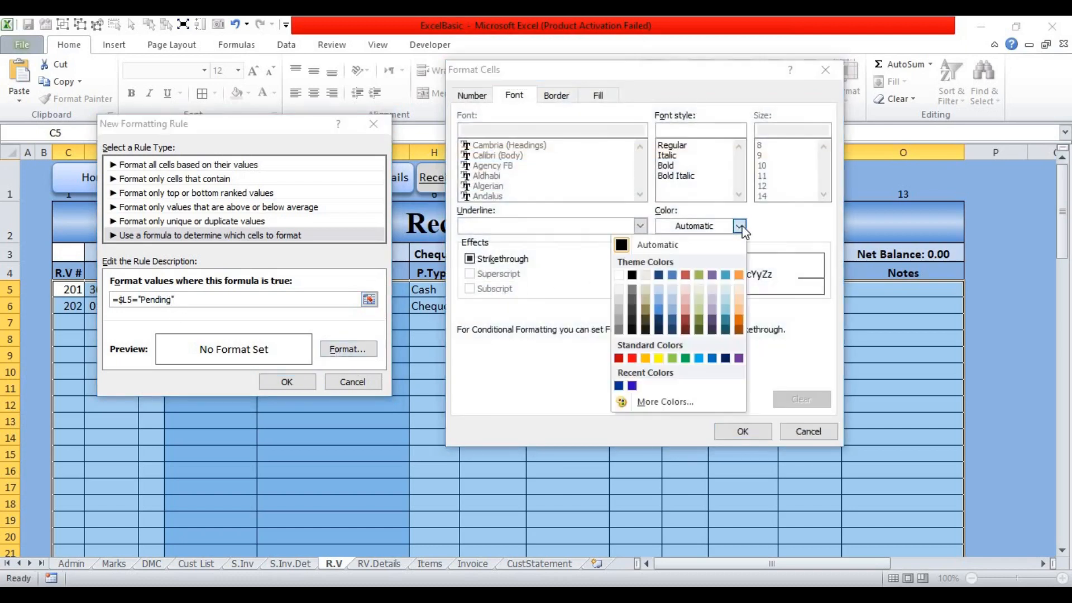
left_click(632, 359)
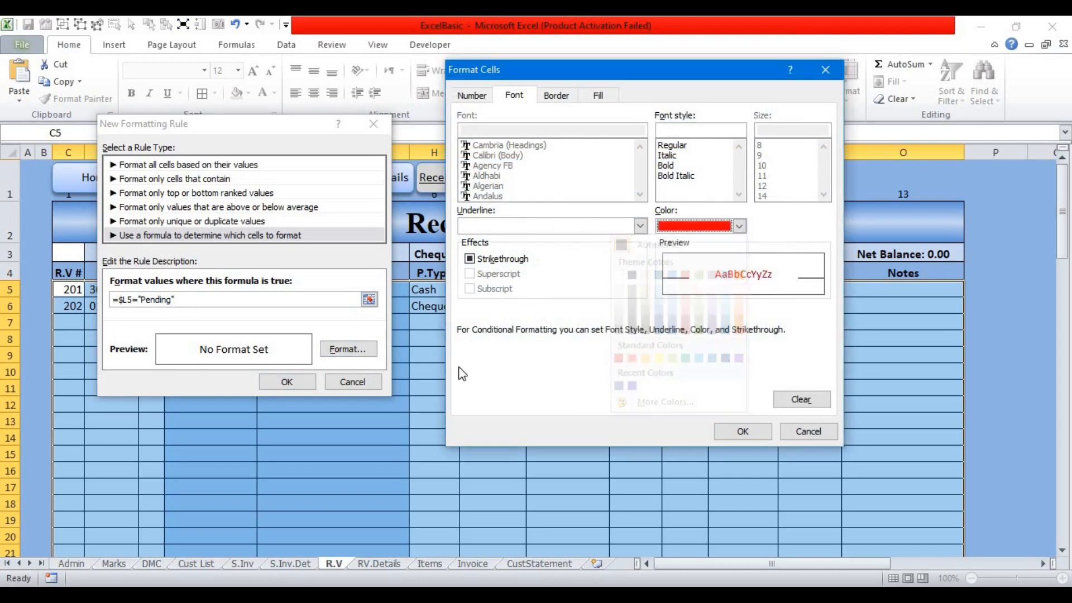
left_click(743, 432)
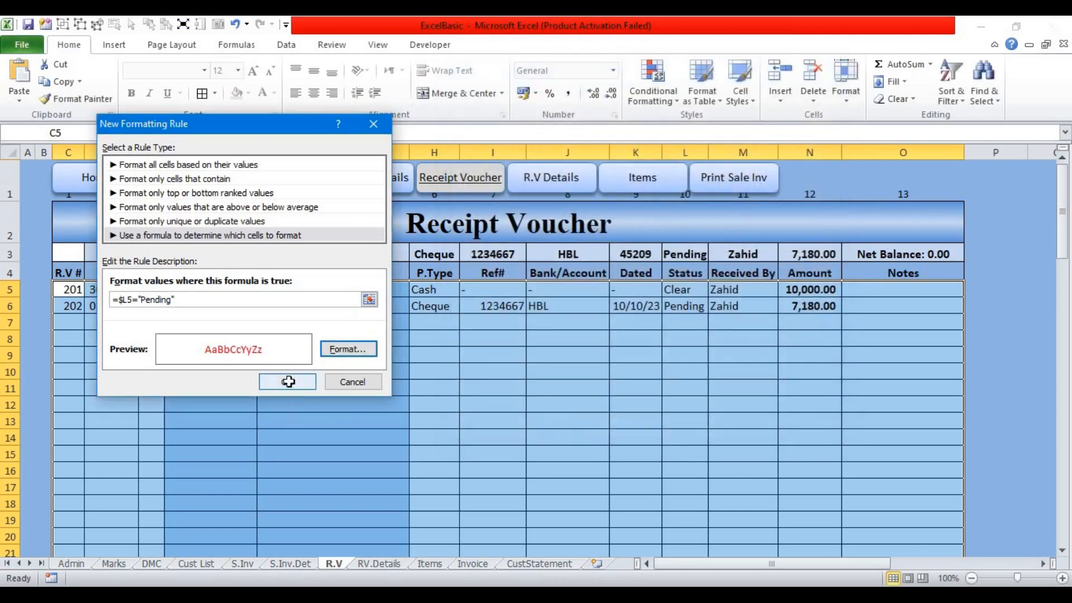
Step: Apply the red-font formatting rule for pending vouchers to the entry range C5:O76
left_click(287, 382)
left_click(522, 386)
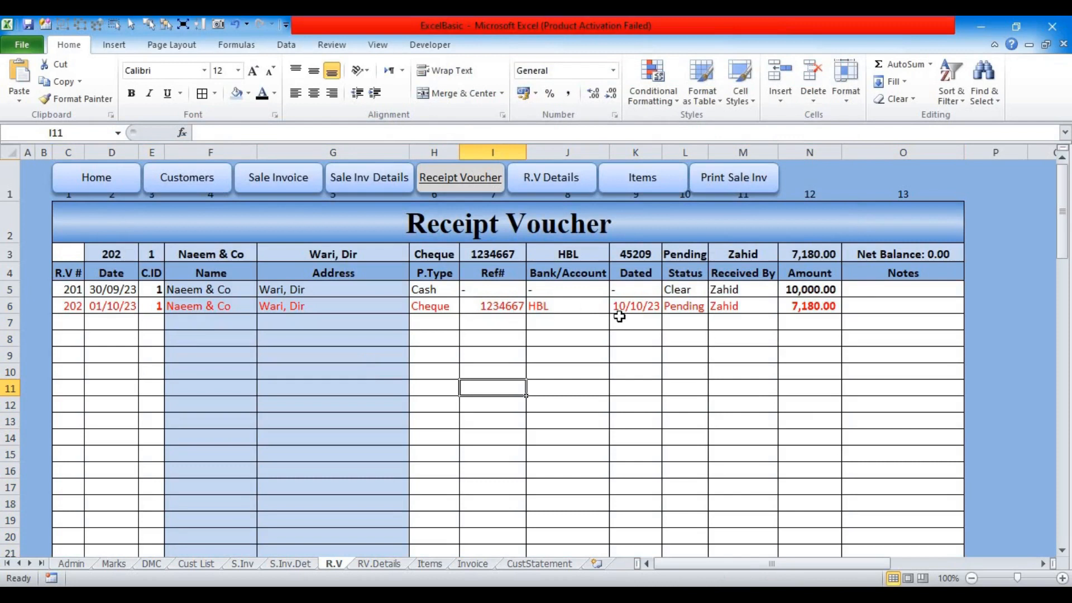
Step: Test the formatting rule by changing voucher 202's status to Clear and restoring it to Pending
left_click(683, 310)
type("clear")
key("Return")
left_click(683, 308)
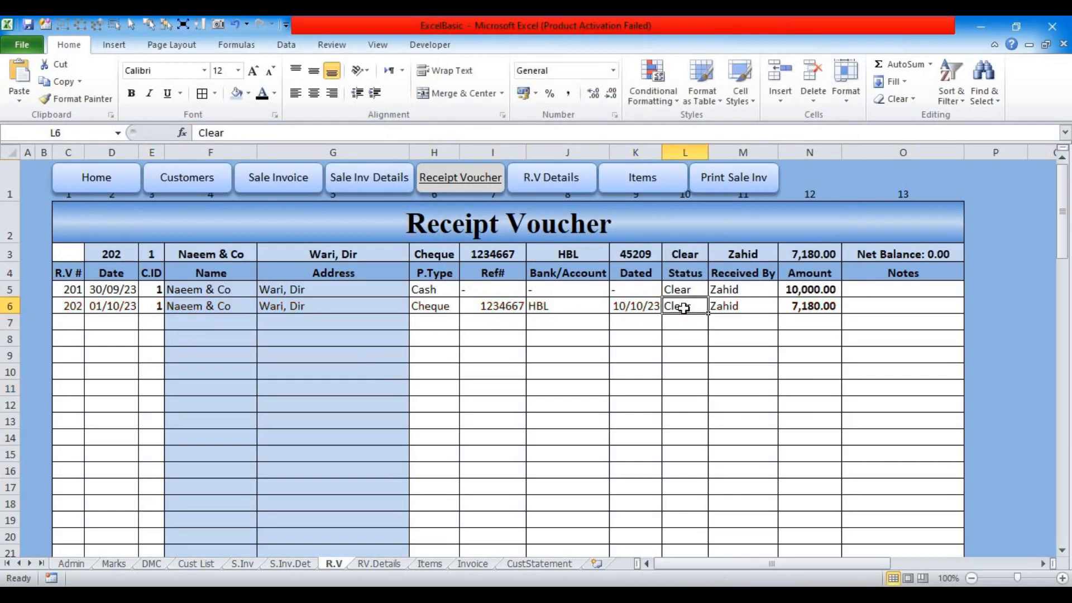
type("Pending")
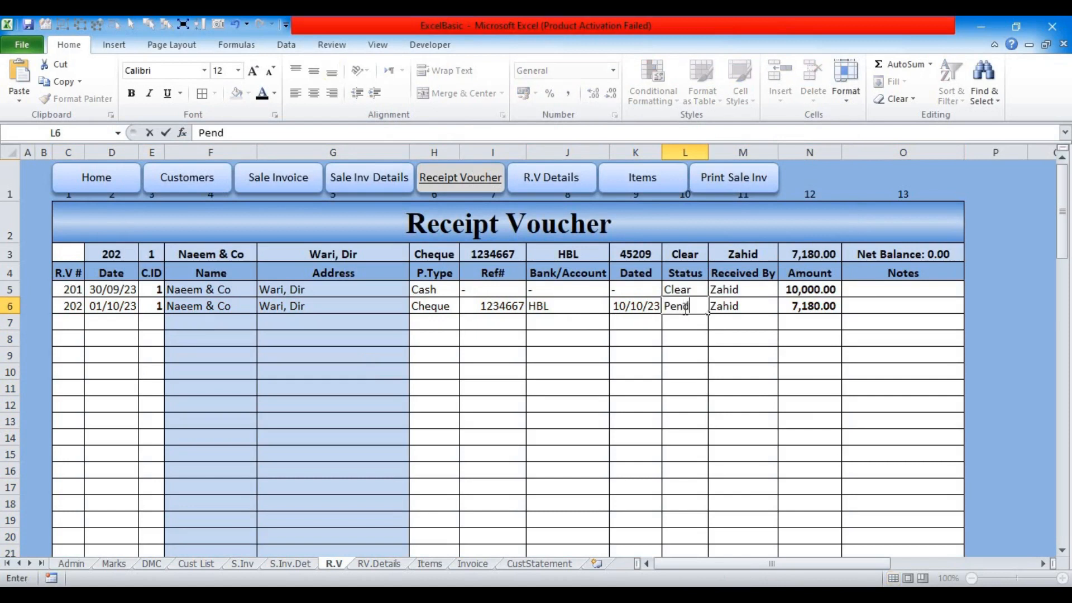
key("Return")
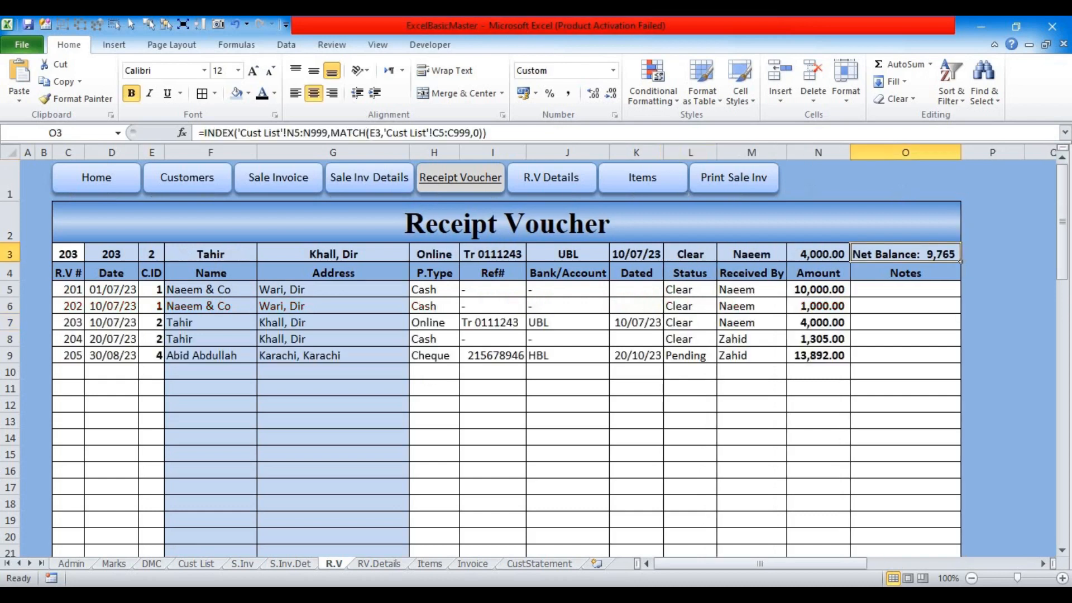
Step: Review the Receipt Voucher Details and Sale Invoices sheets in the ExcelBasicMaster workbook
left_click(534, 188)
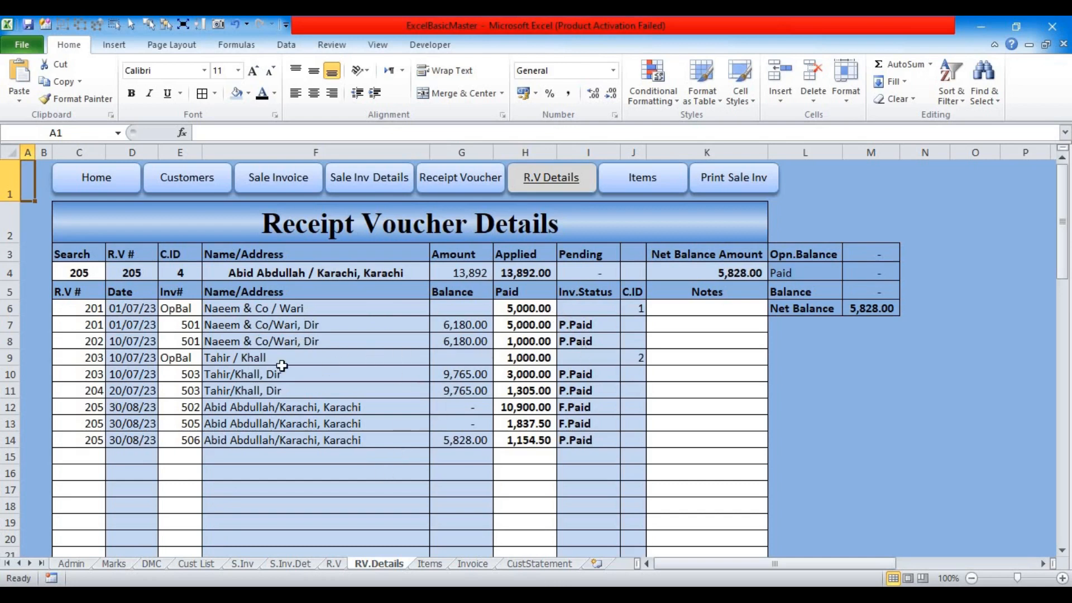
left_click(301, 189)
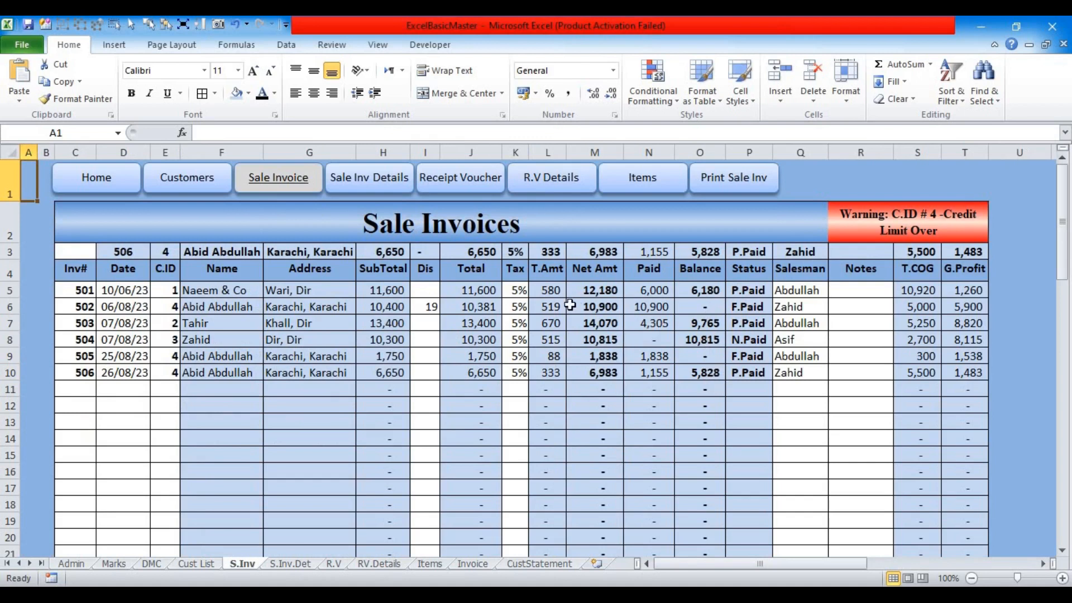
left_click(545, 179)
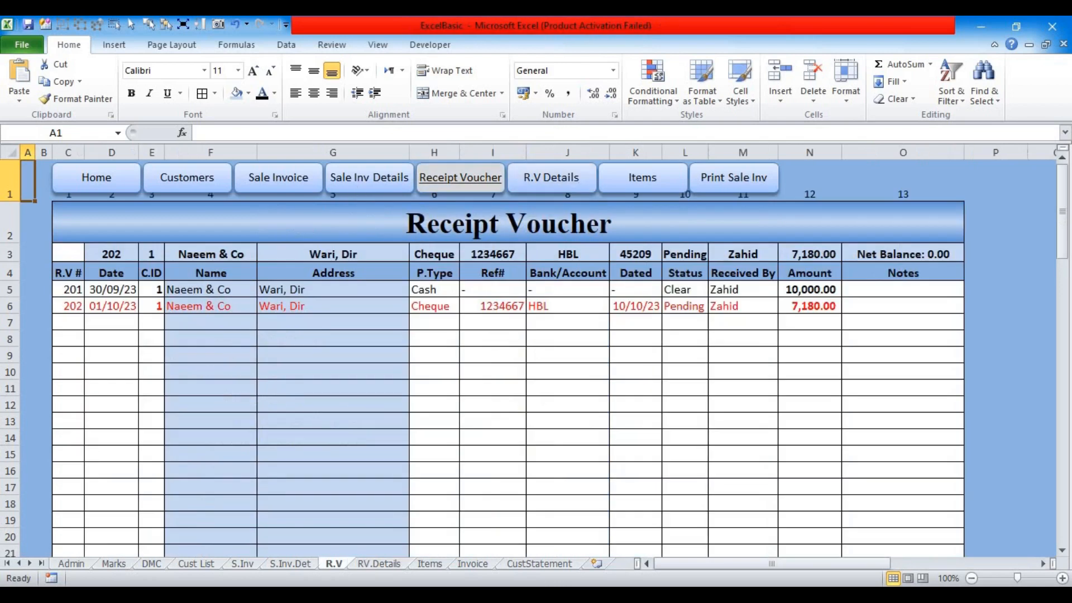
right_click(659, 598)
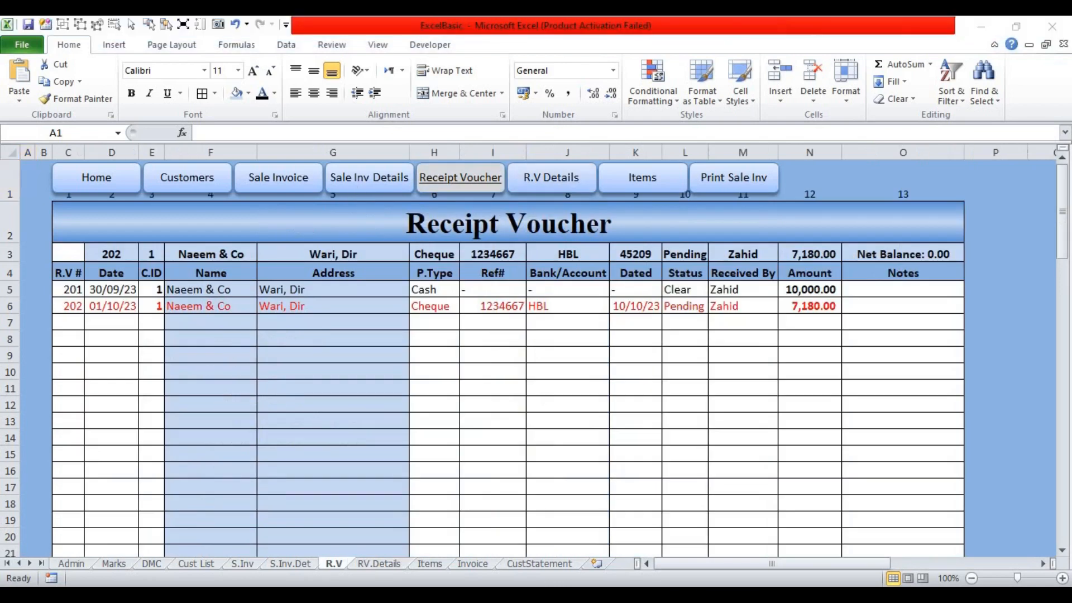
left_click(454, 445)
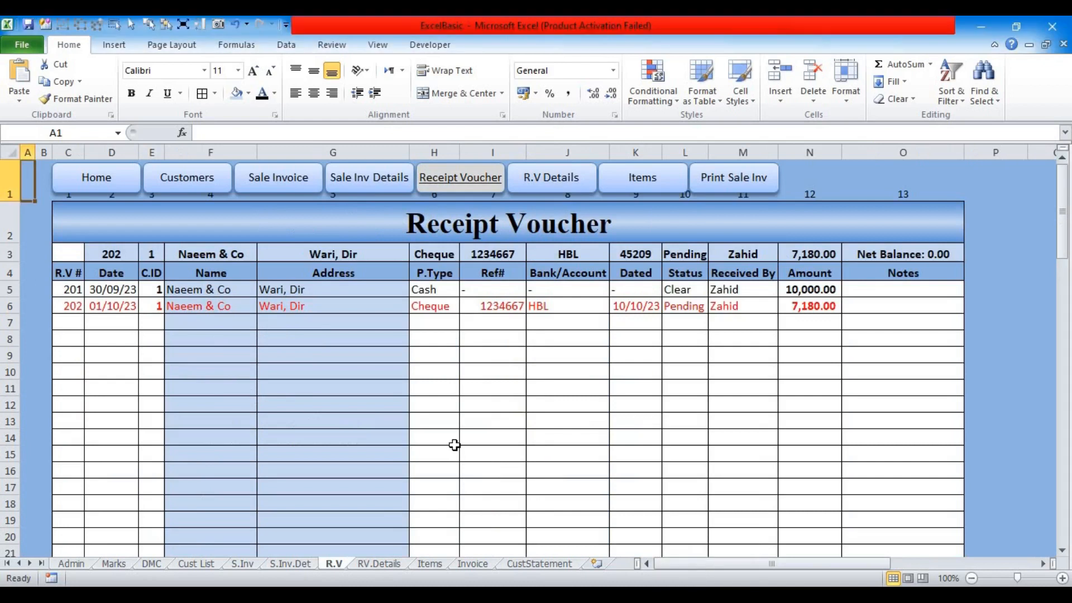